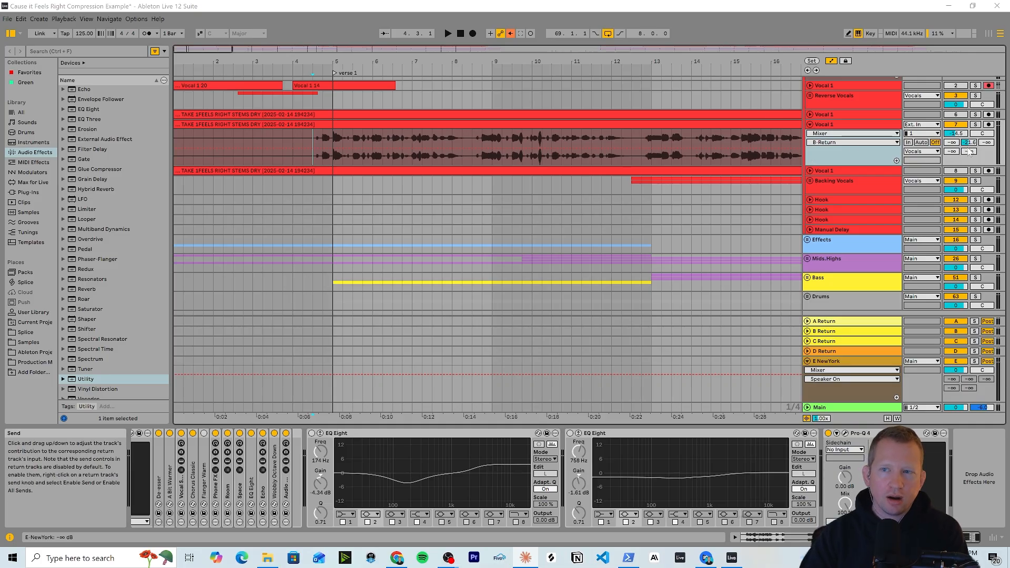
Step: Lower the expanded Vocal 1 track's send to B Return to minus infinity and fold the E NewYork return track
left_click_drag(969, 142, 969, 174)
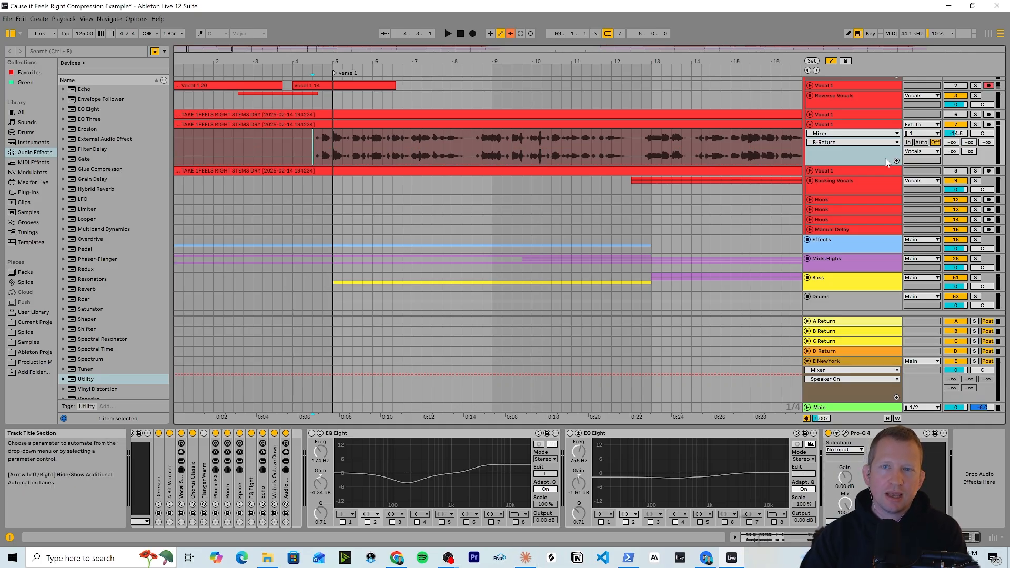
left_click(807, 361)
left_click(829, 360)
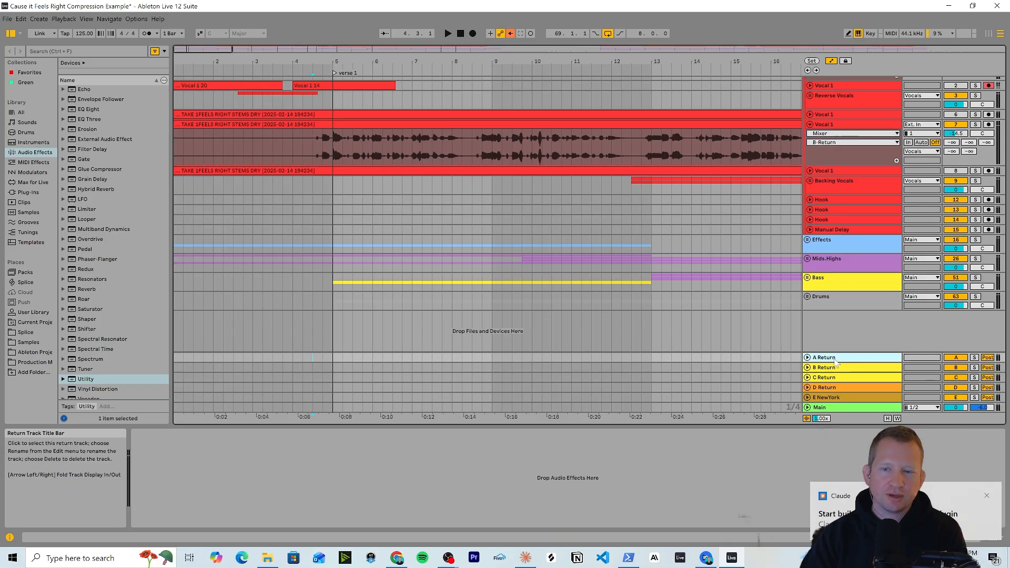
left_click(829, 367)
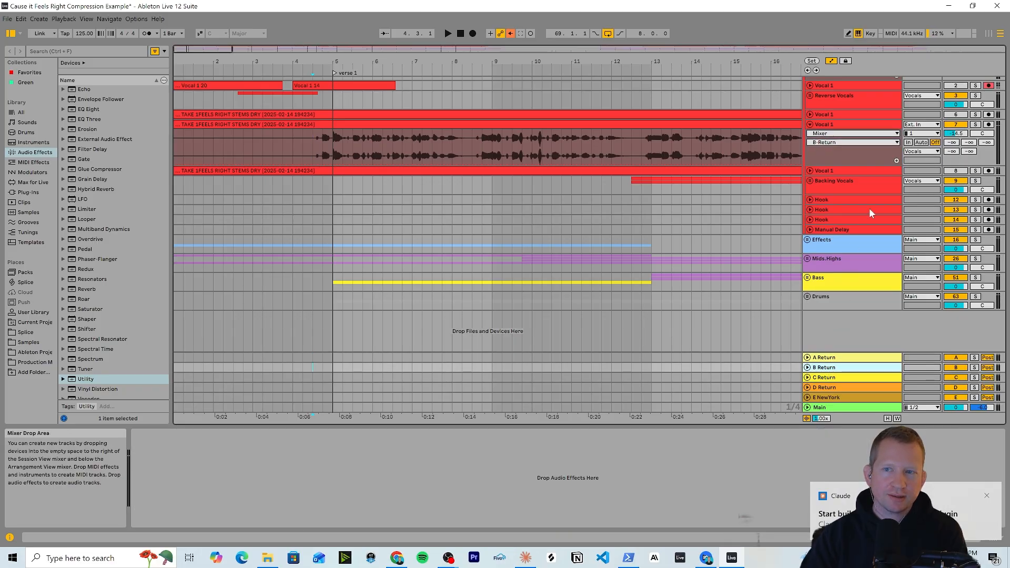
Step: Examine the Vocal 1 track's A and B sends alongside the corresponding return tracks
left_click(951, 143)
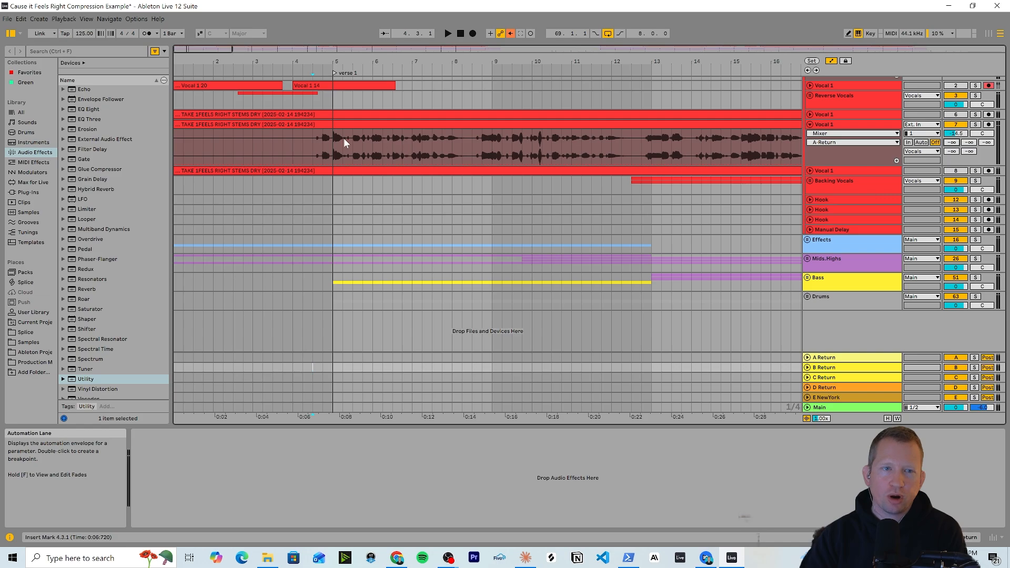
left_click(319, 147)
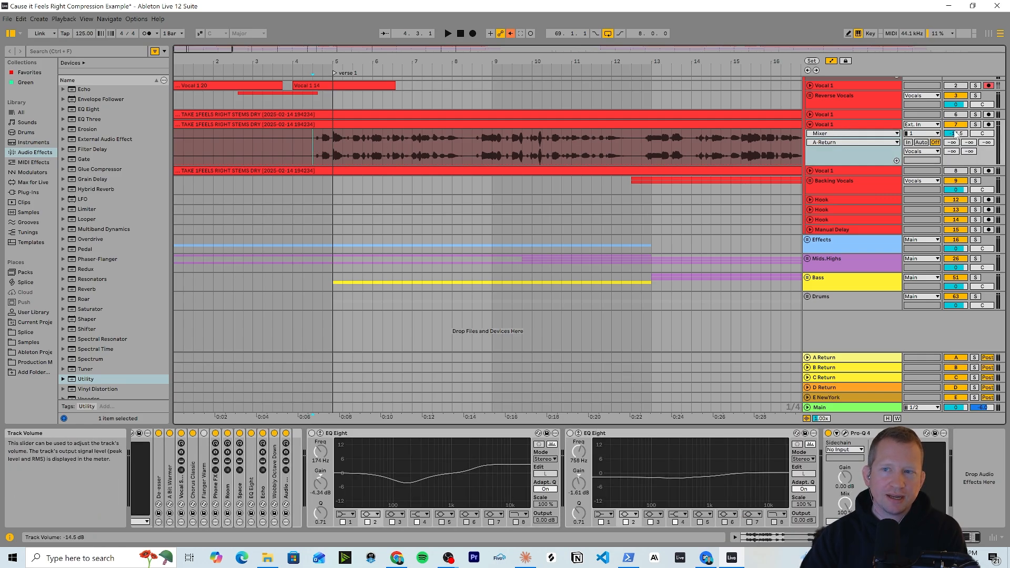
left_click(834, 362)
left_click(807, 357)
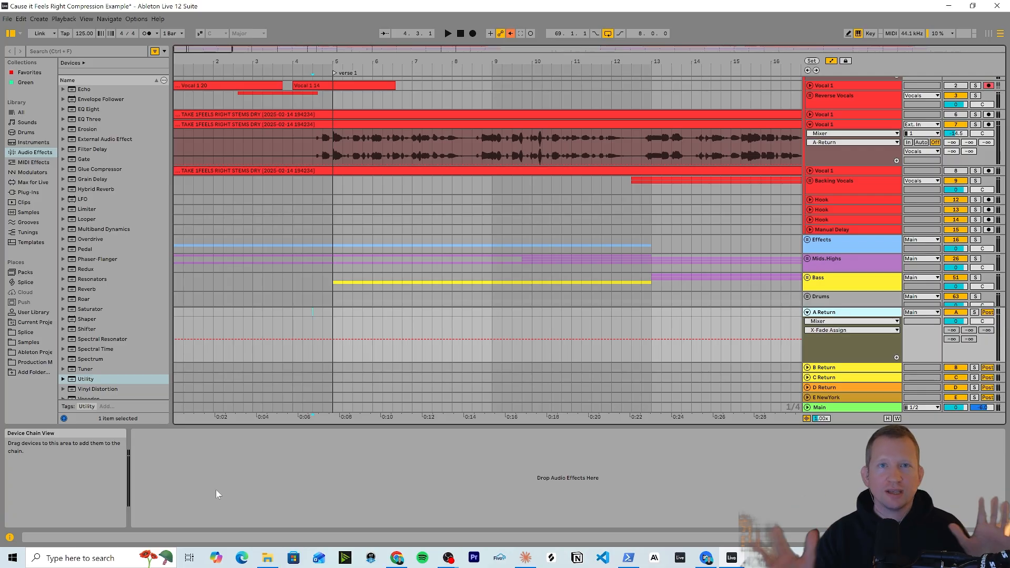
left_click(952, 152)
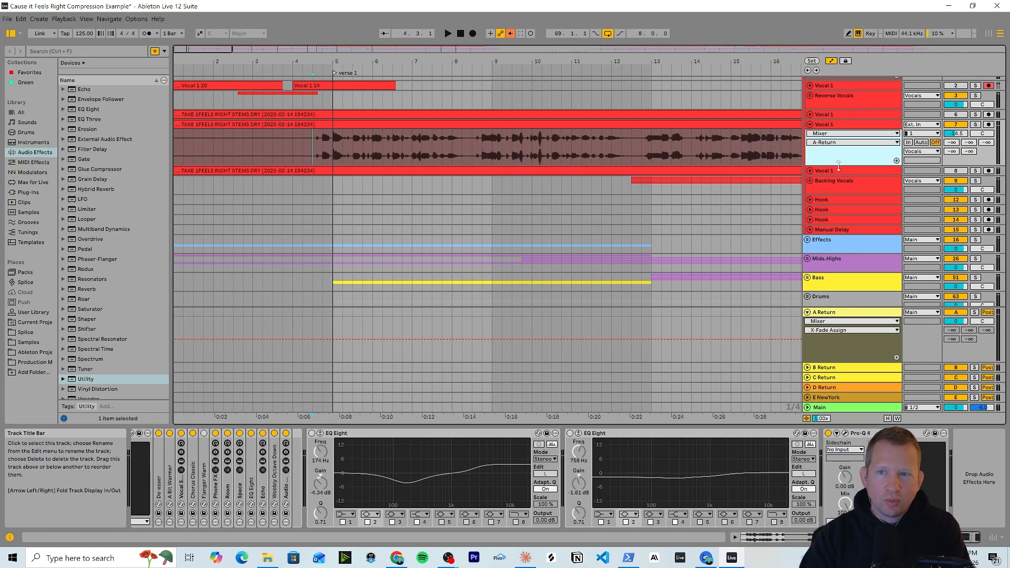
left_click(968, 142)
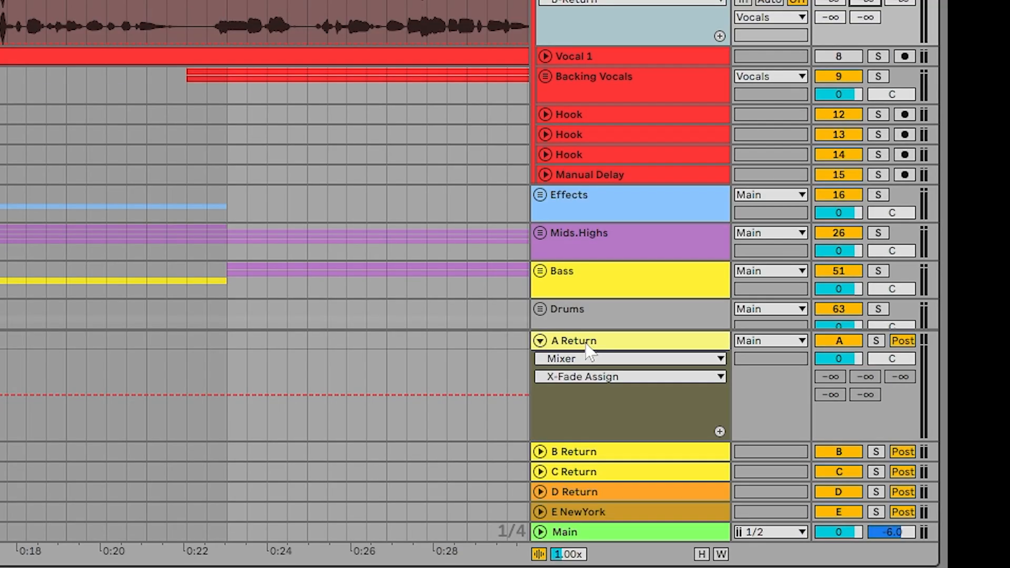
left_click(579, 500)
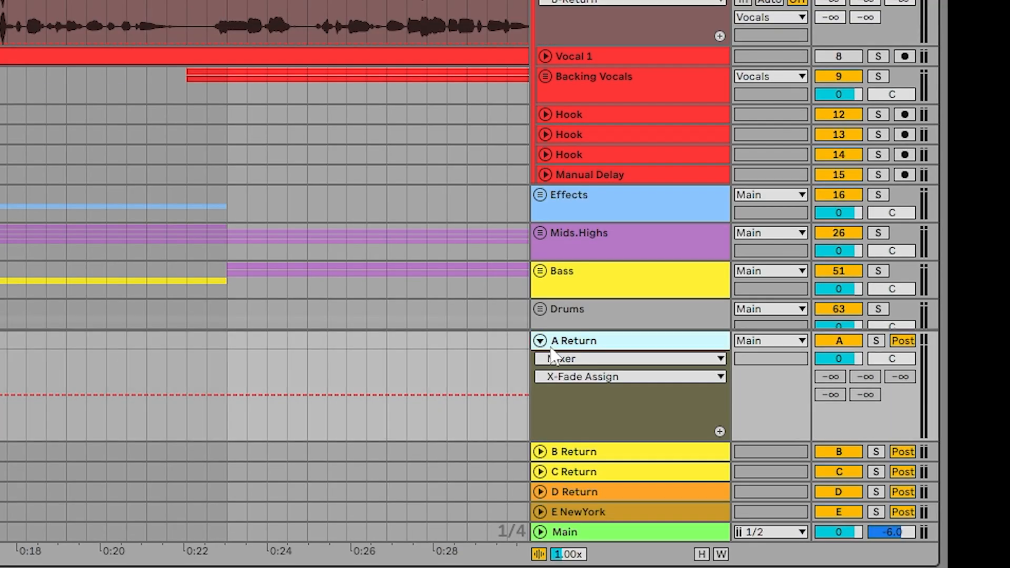
left_click(540, 340)
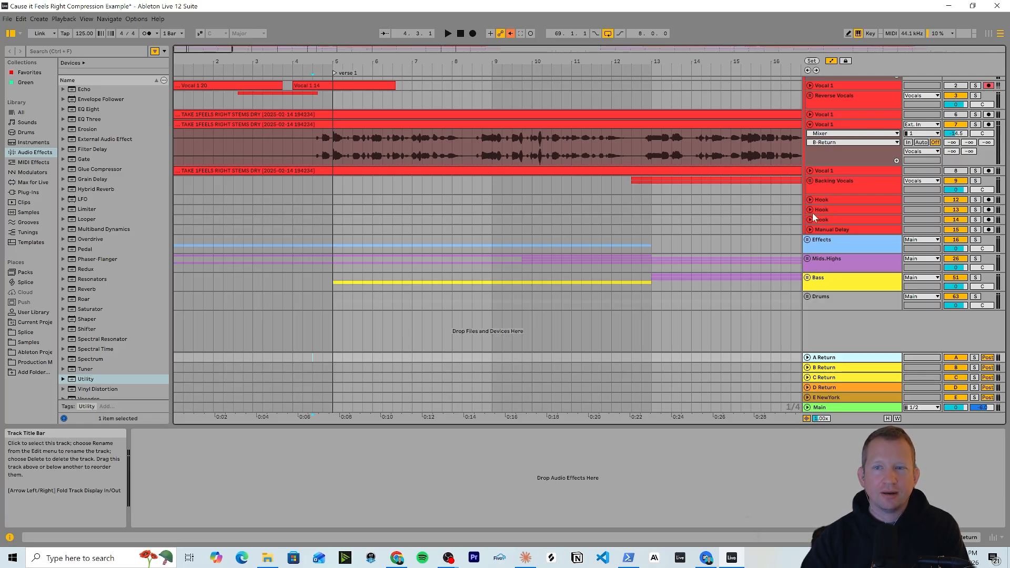
Step: Unfold the Mids.Highs group to view its tracks' sends, and fold it again
left_click(807, 259)
scroll(813, 261, "down", 2)
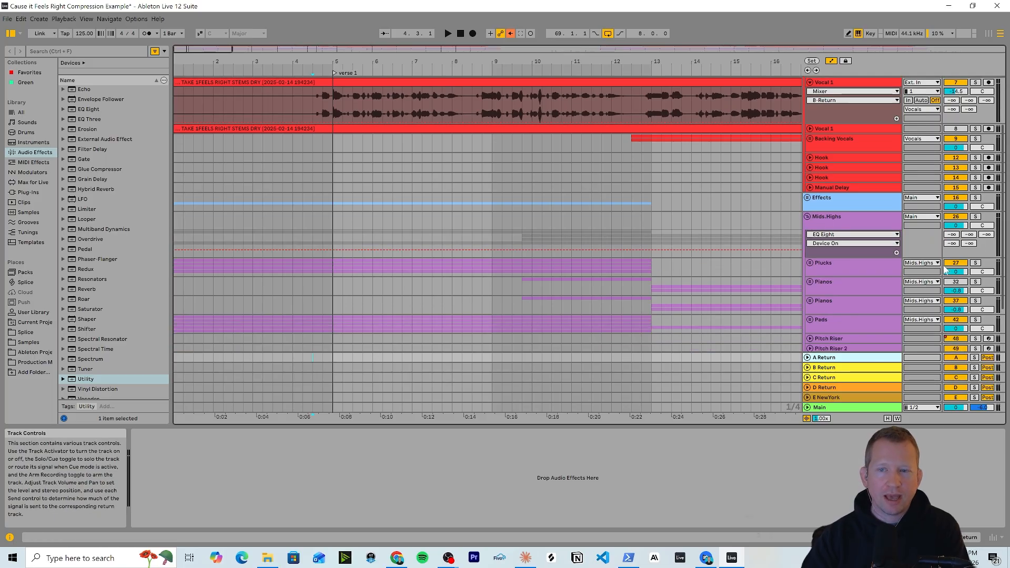
left_click(808, 217)
scroll(822, 208, "up", 3)
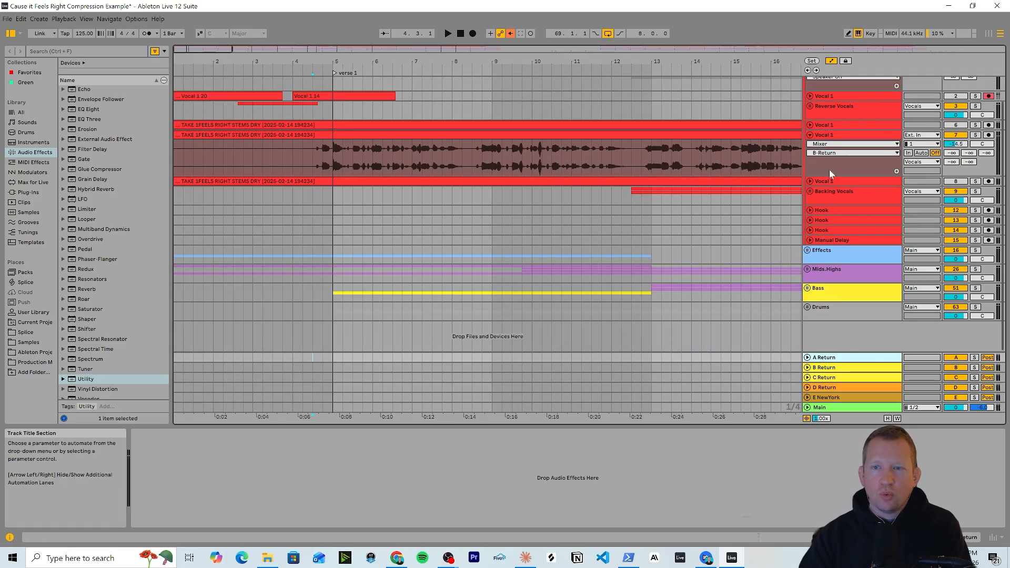
Step: Unfold A Return, search the plug-ins for "val" and load ValhallaRoom onto that return track
left_click(829, 169)
left_click(828, 360)
left_click(806, 357)
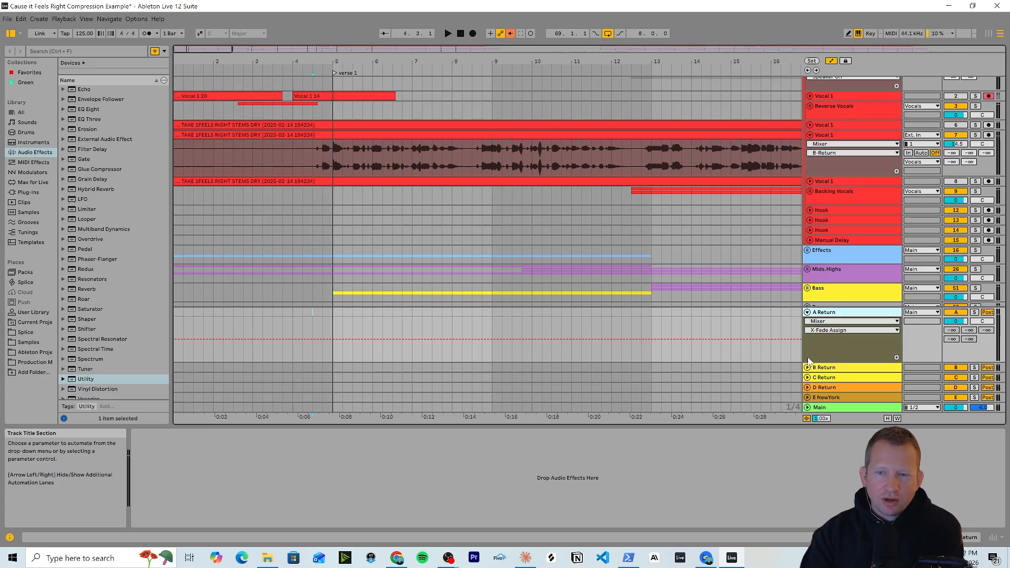
left_click(42, 52)
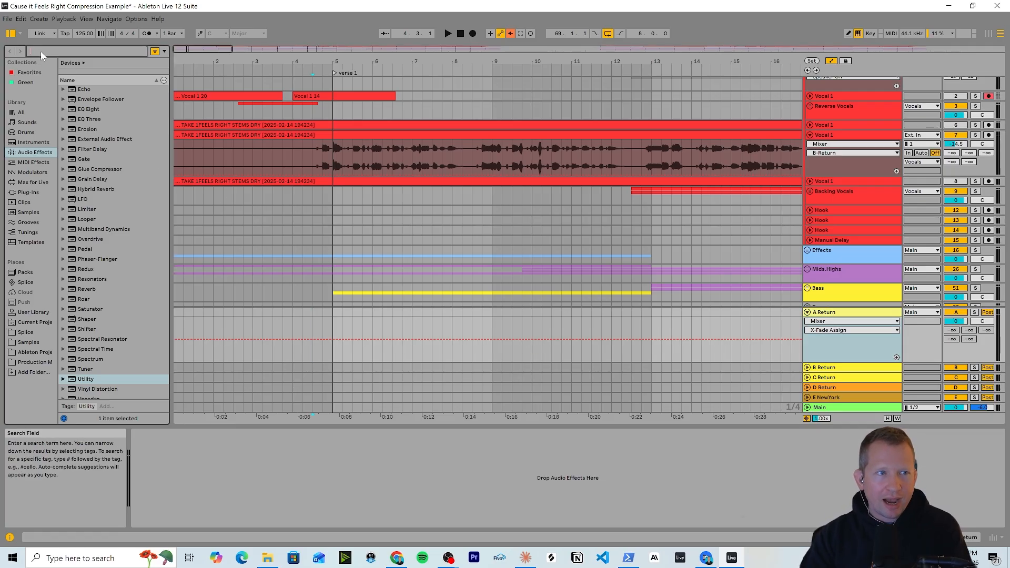
type("val")
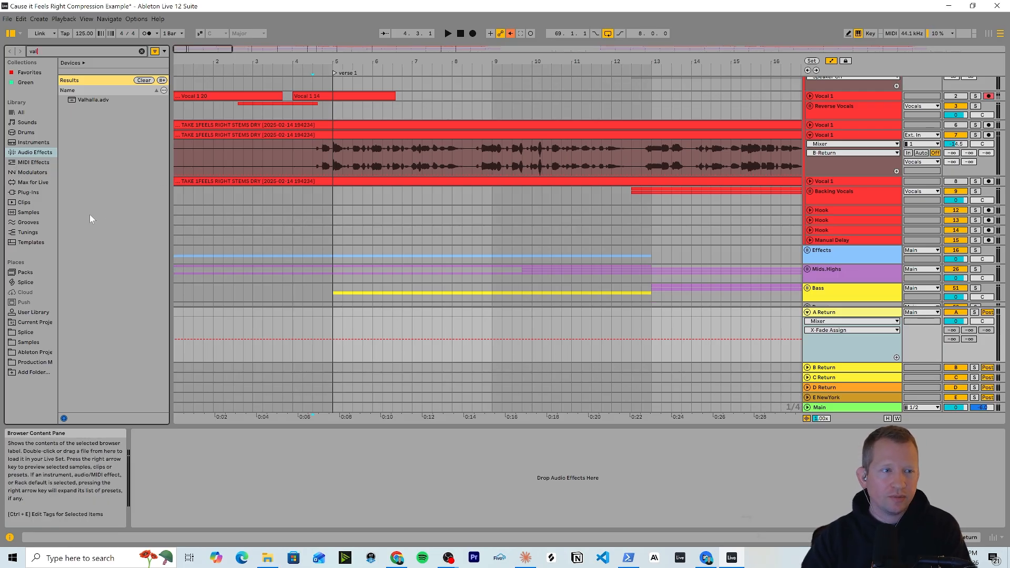
left_click(29, 192)
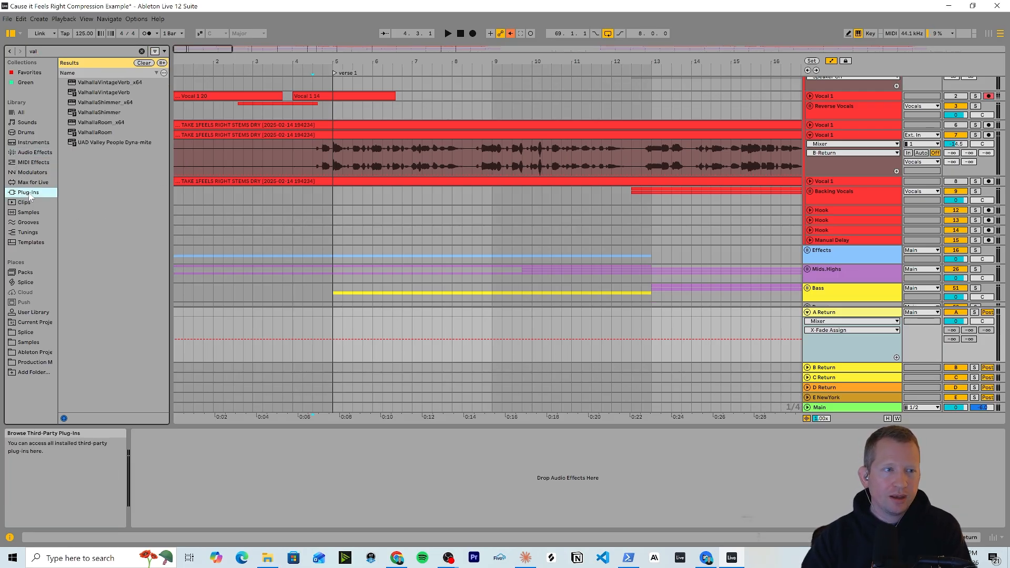
left_click(101, 134)
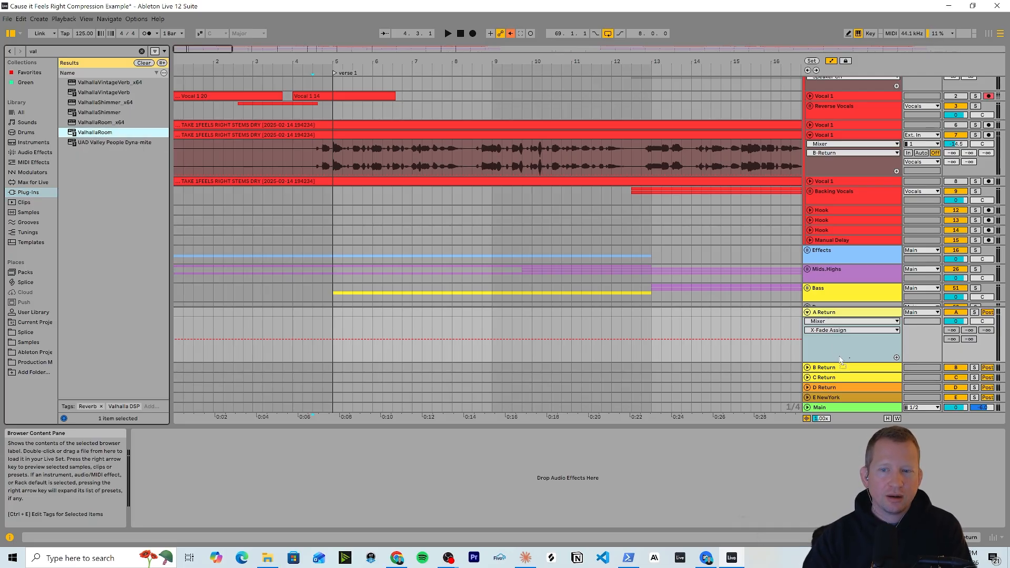
left_click_drag(840, 359, 839, 356)
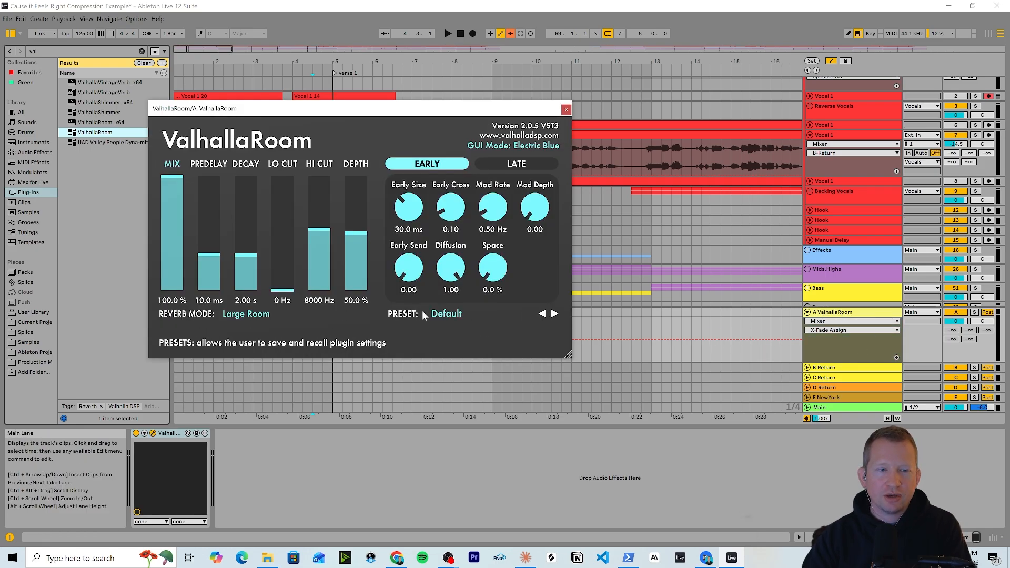
Step: Set the ValhallaRoom decay on A Return to 1 second and close the plug-in window
type("1")
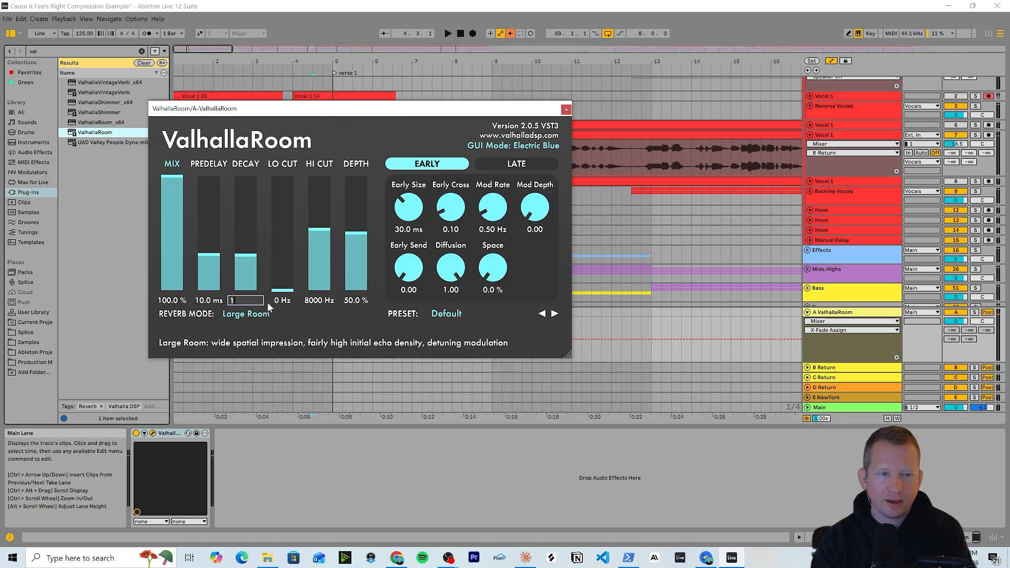
key("Return")
left_click(567, 110)
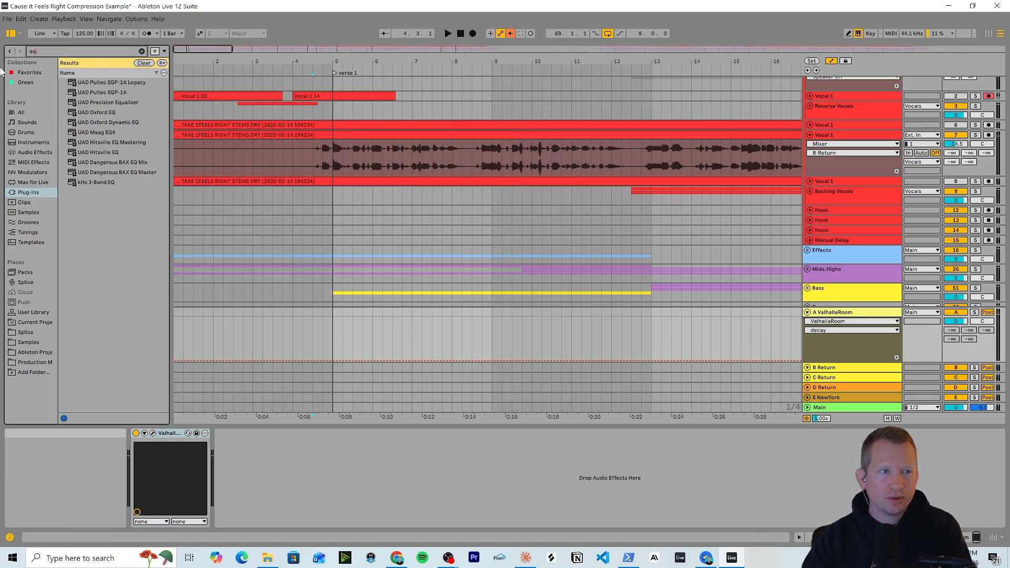
Step: Add EQ Eight after ValhallaRoom on the A return and make band 1 a low cut at about 167 Hz
left_click(32, 152)
left_click_drag(88, 109, 272, 479)
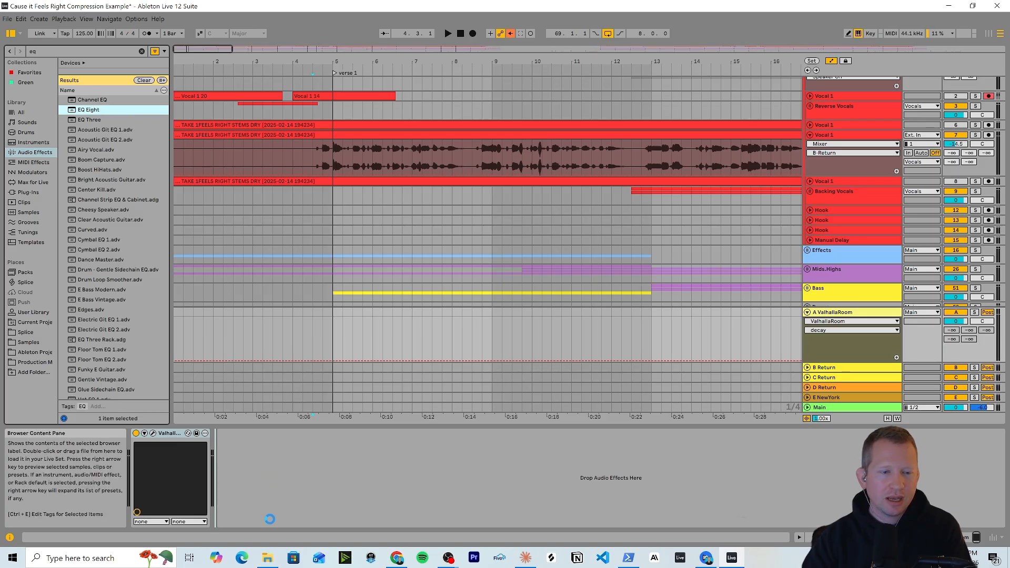
left_click(253, 515)
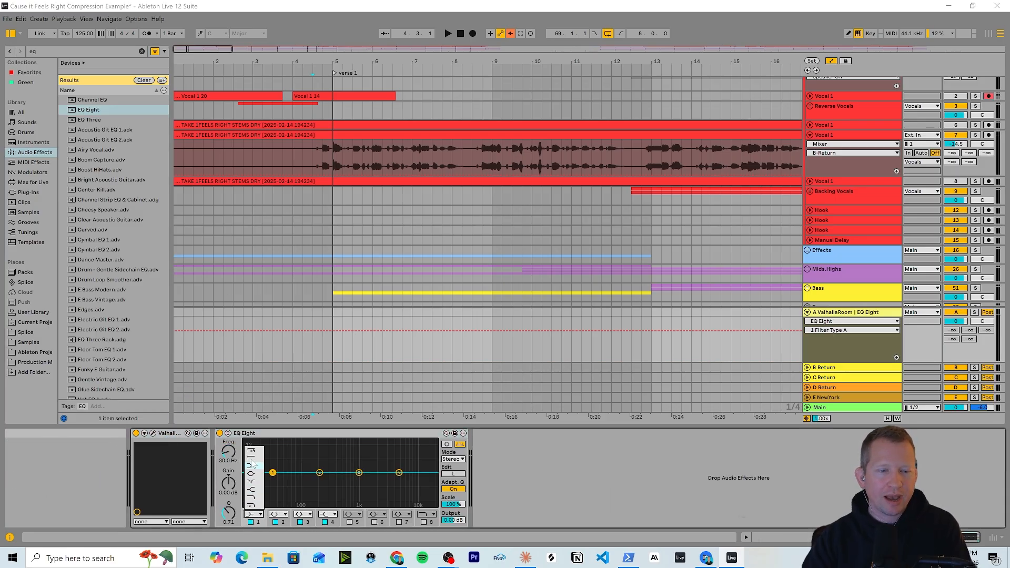
left_click(253, 460)
left_click_drag(273, 480, 314, 481)
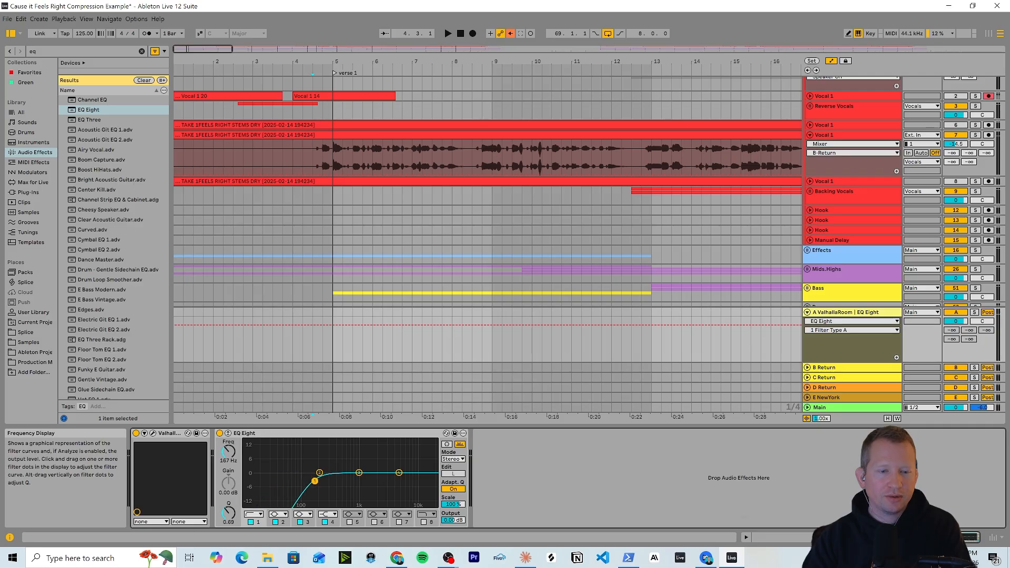
Step: Make band 3 of the EQ Eight a high cut at about 3.67 kHz
left_click(303, 513)
left_click(304, 511)
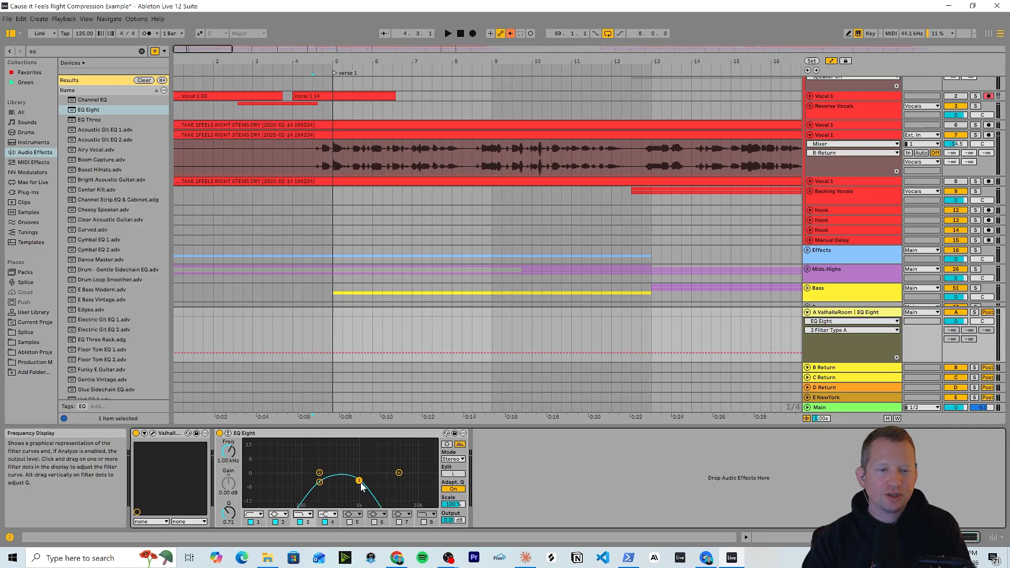
left_click_drag(359, 481, 390, 481)
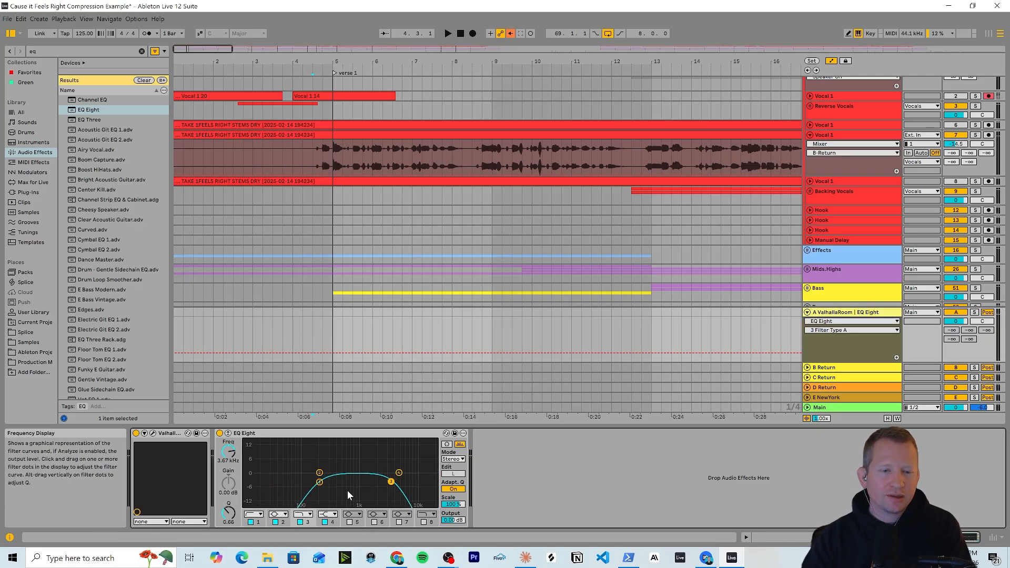
Step: Narrow the reverb EQ with the band 1 low cut at about 344 Hz and the band 3 high cut at about 6.96 kHz
left_click(319, 482)
left_click_drag(320, 482, 330, 487)
left_click(391, 481)
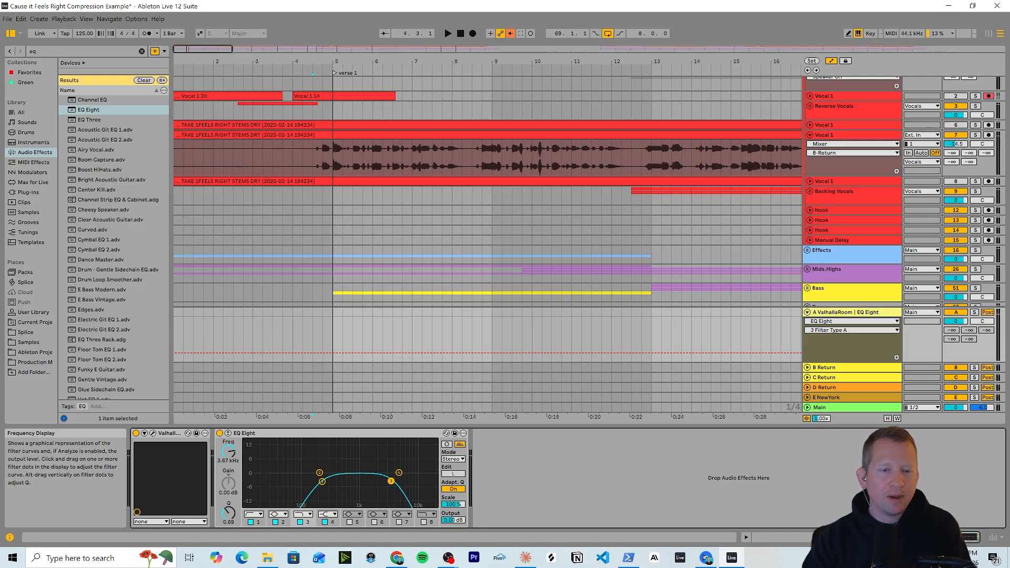
left_click_drag(391, 481, 430, 482)
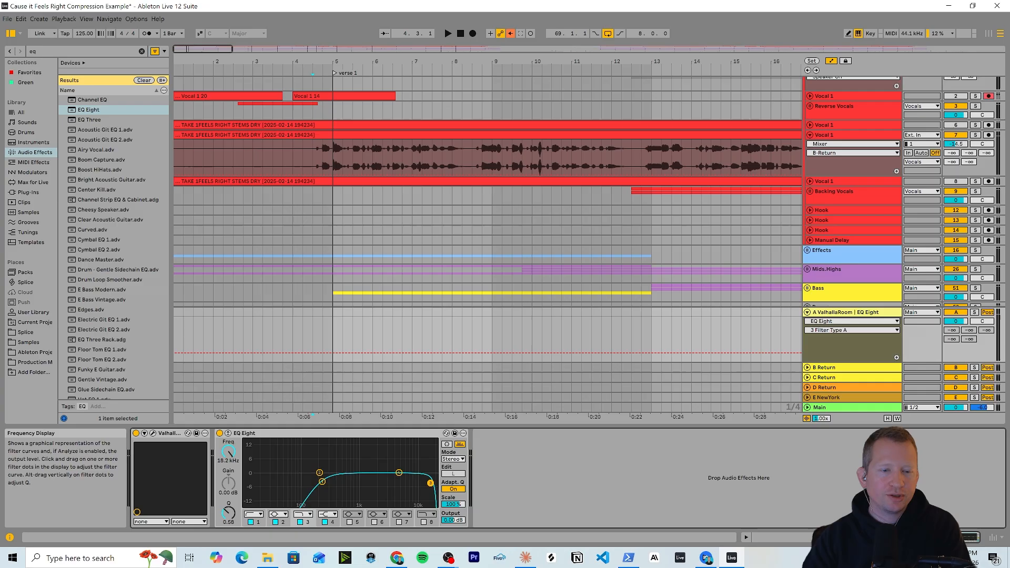
mouse_move(322, 482)
left_mouse_down()
mouse_move(293, 486)
mouse_move(332, 482)
left_mouse_up()
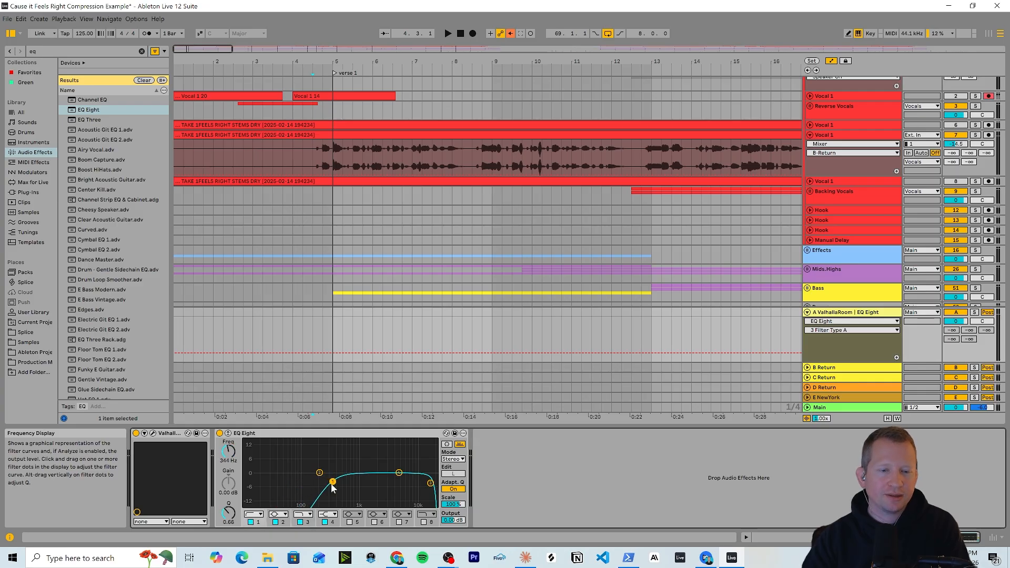
left_click_drag(431, 483, 406, 481)
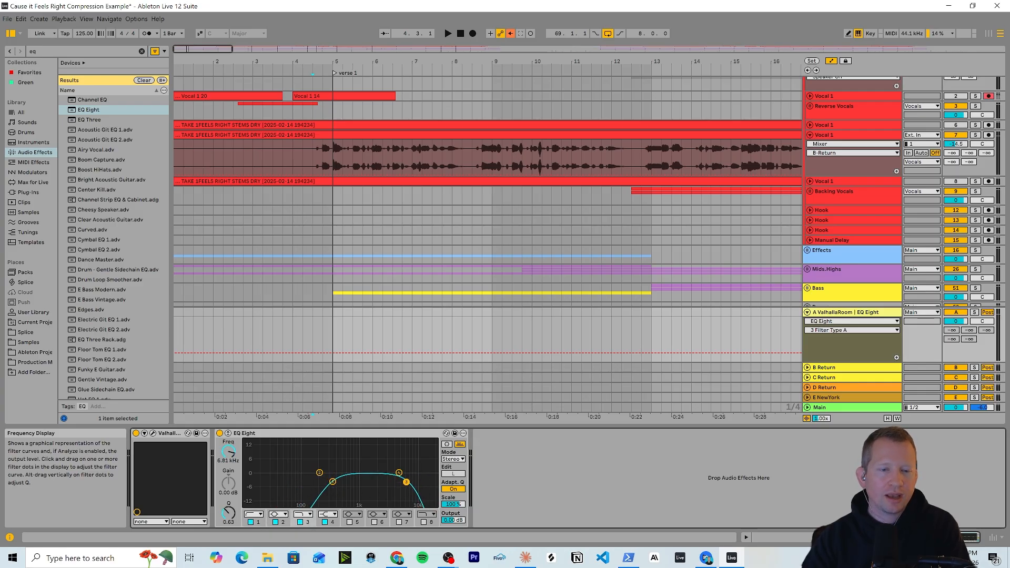
left_click_drag(332, 482, 334, 481)
left_click_drag(406, 481, 406, 480)
Step: Copy ValhallaRoom and EQ Eight from the A return and paste both onto the unfolded B Return
left_click(259, 433)
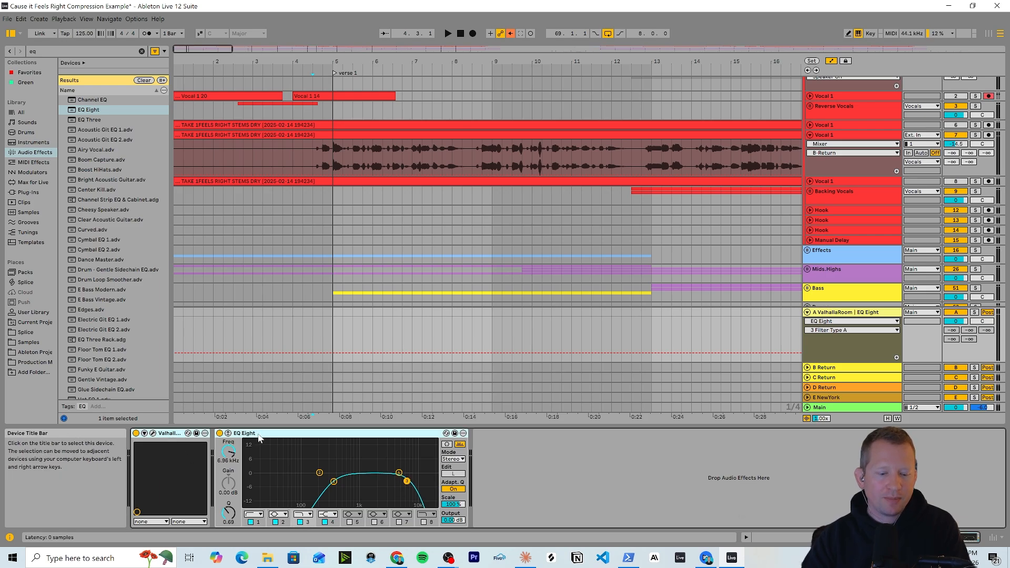
left_click(831, 368)
left_click(807, 367)
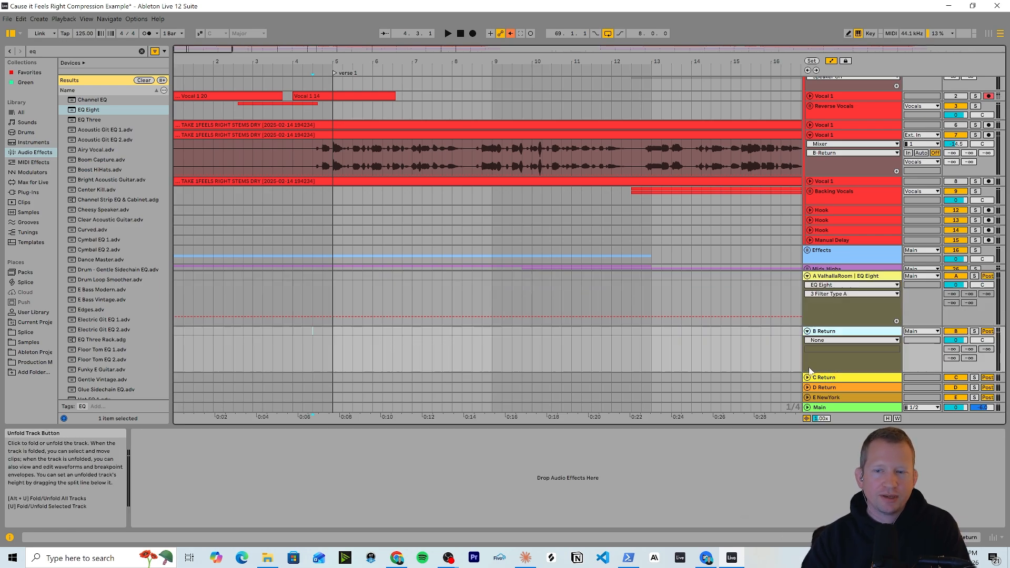
left_click(837, 362)
left_click(525, 471)
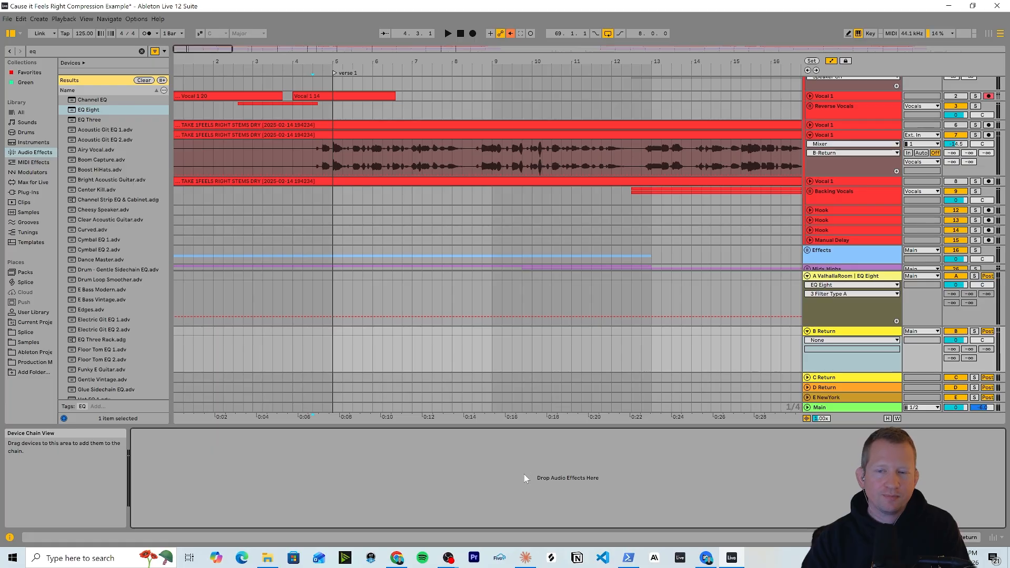
key("ctrl+v")
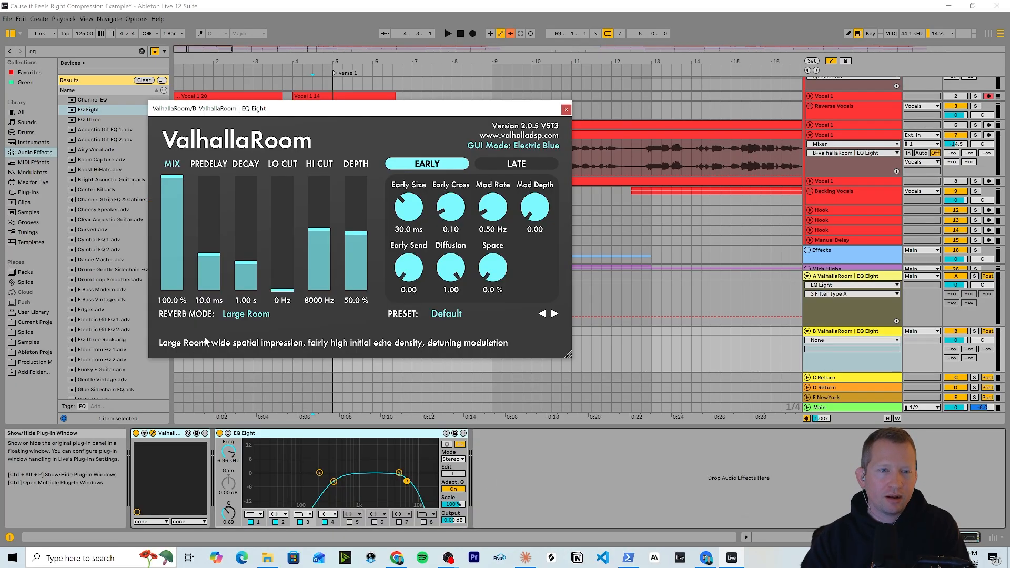
Step: Set the decay of the B return's ValhallaRoom to 4 seconds and select the A return track
type("4")
key("Return")
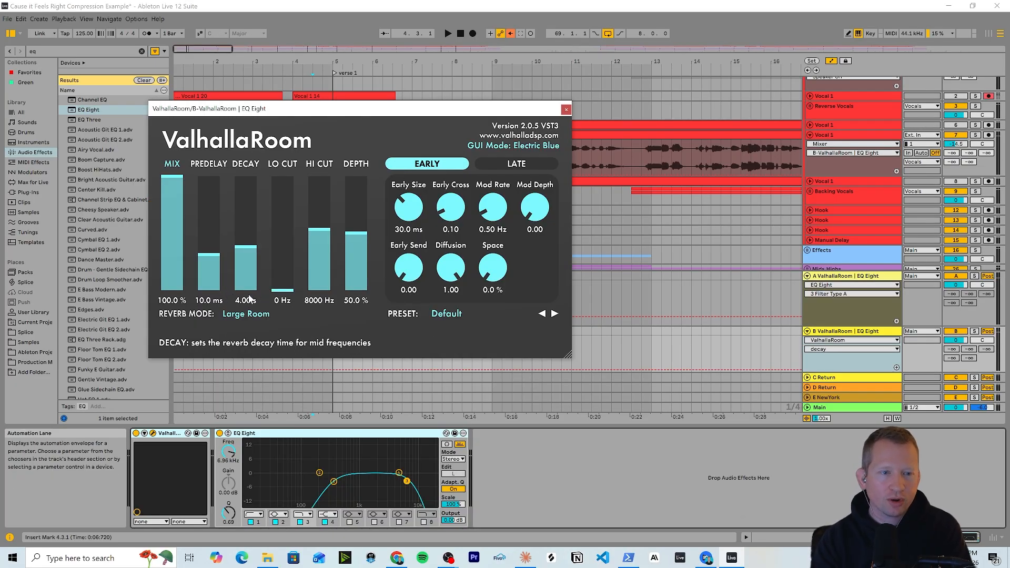
left_click(847, 277)
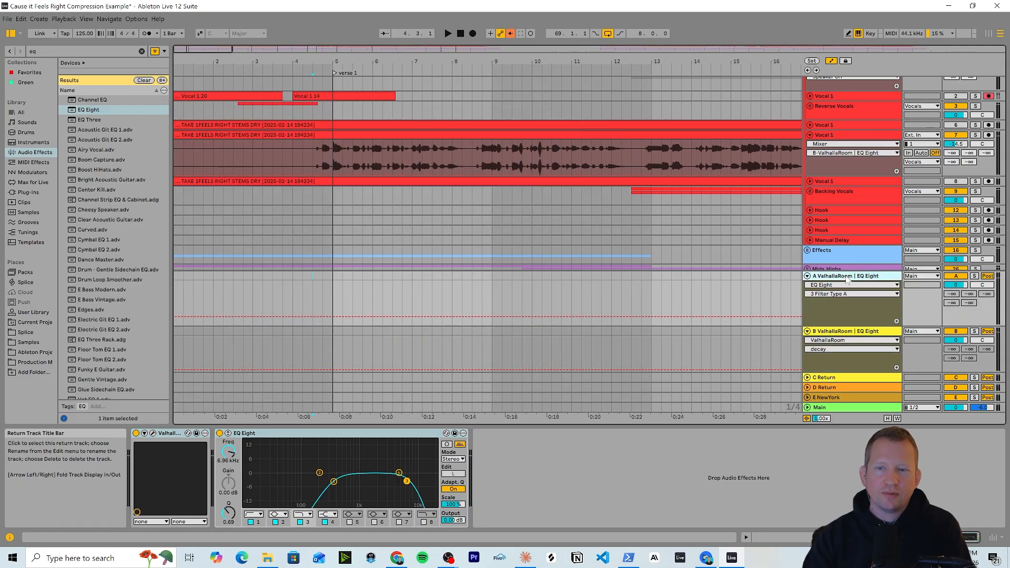
Step: Rename the A return track "Short Verb" and the B return track "Long Verb"
key("ctrl+r")
type("Shor")
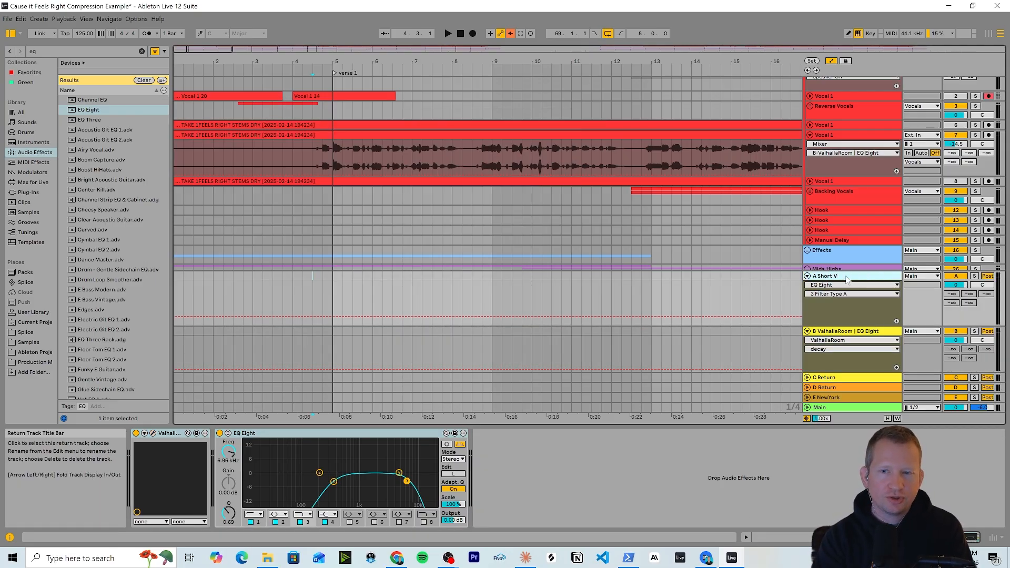
left_click(836, 331)
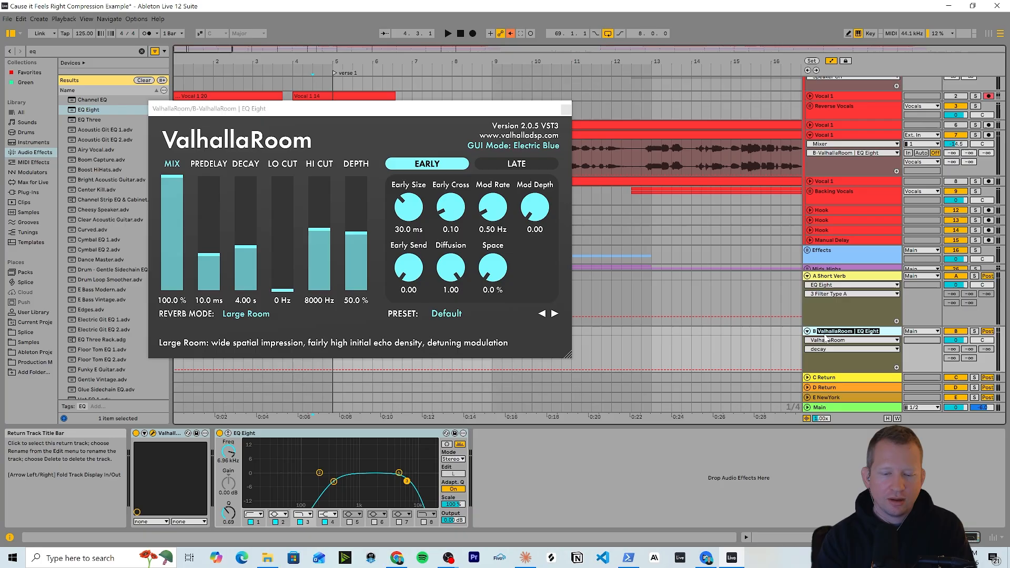
key("ctrl+r")
type("Long")
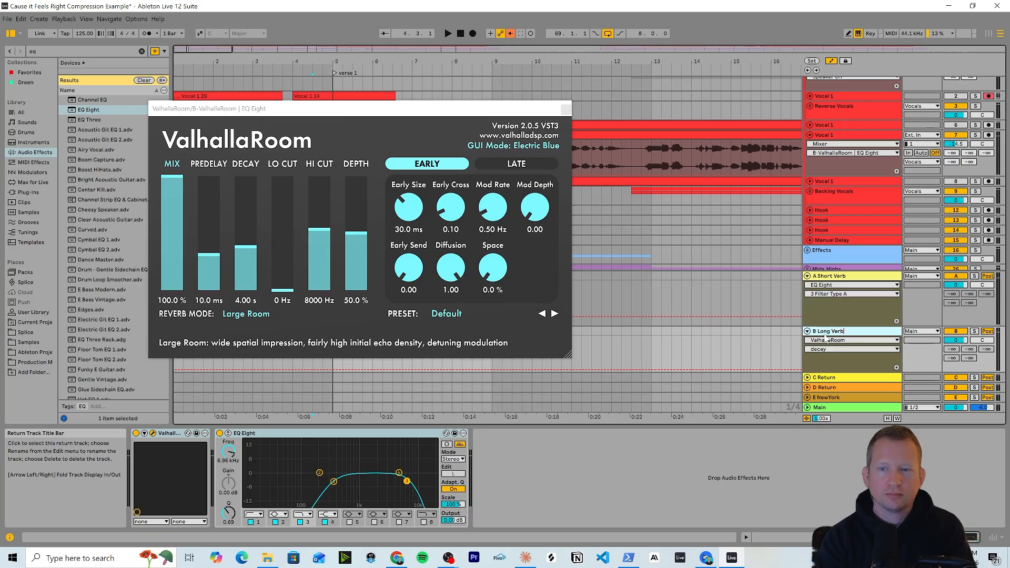
type(" Verb")
key("Return")
Step: Unfold the C Return, find Delay among the audio effects, load it onto that return, and fold the track again
left_click(825, 378)
left_click(806, 377)
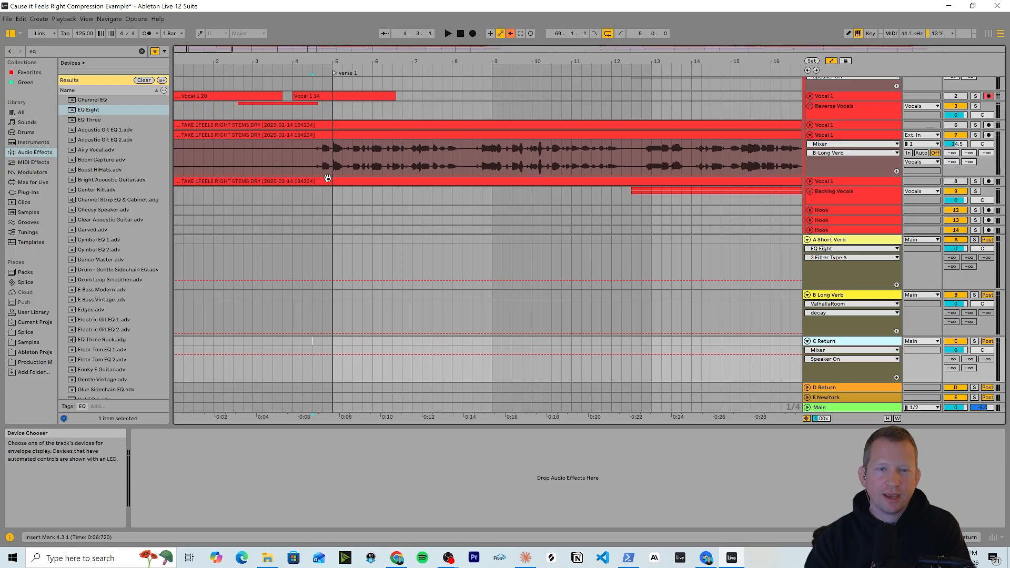
left_click(10, 51)
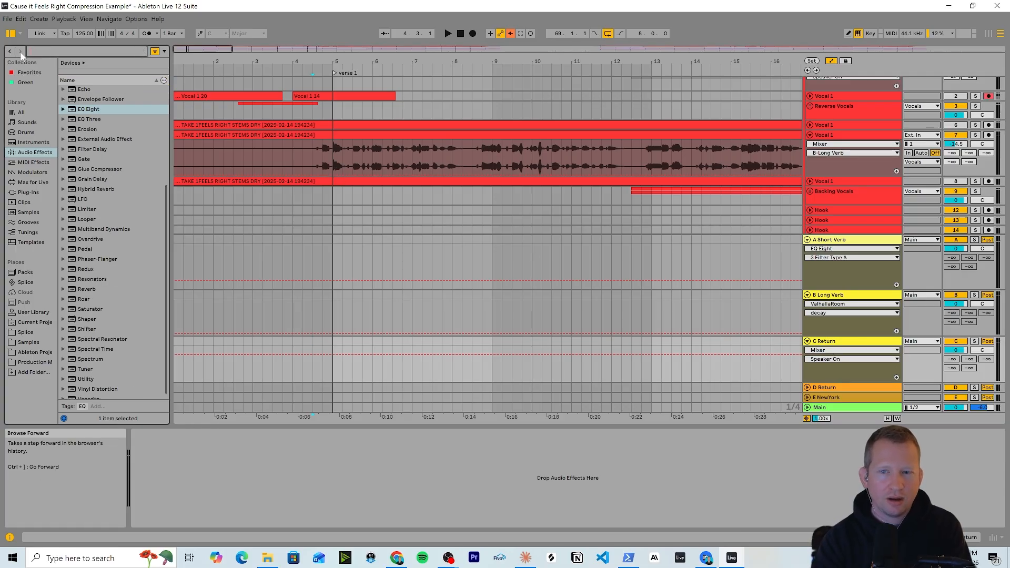
left_click(59, 51)
type("dela")
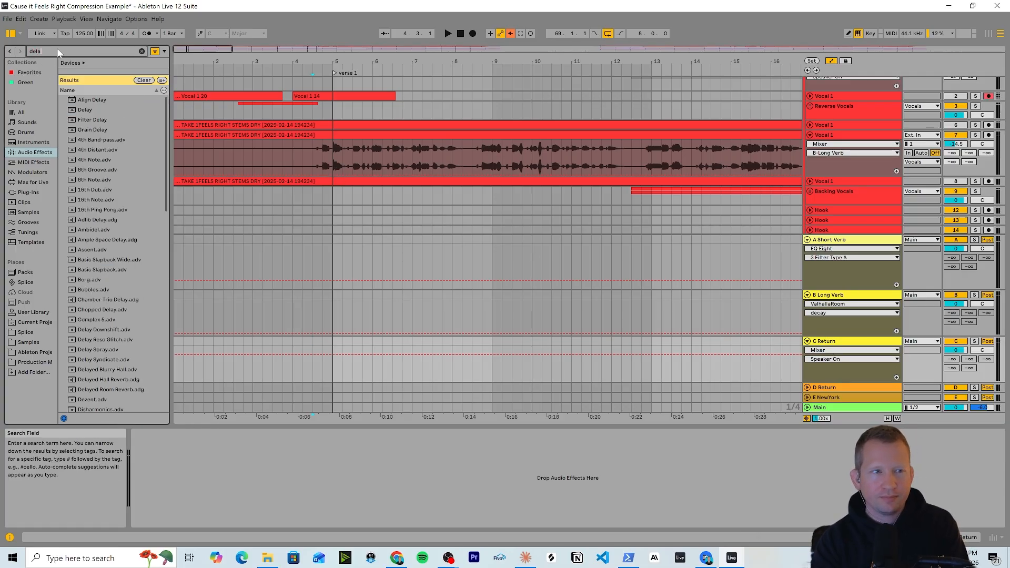
left_click_drag(93, 111, 847, 366)
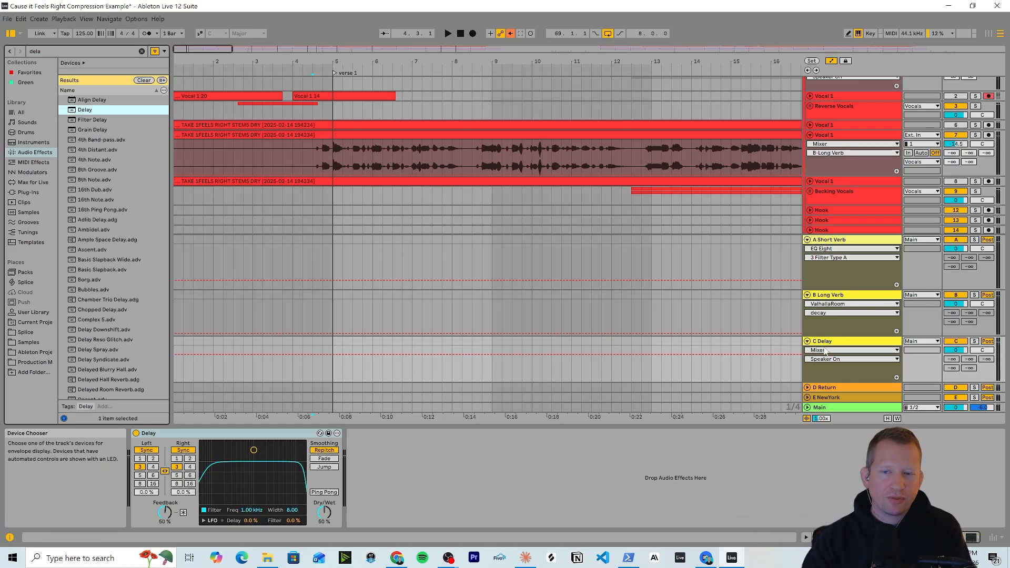
left_click(807, 341)
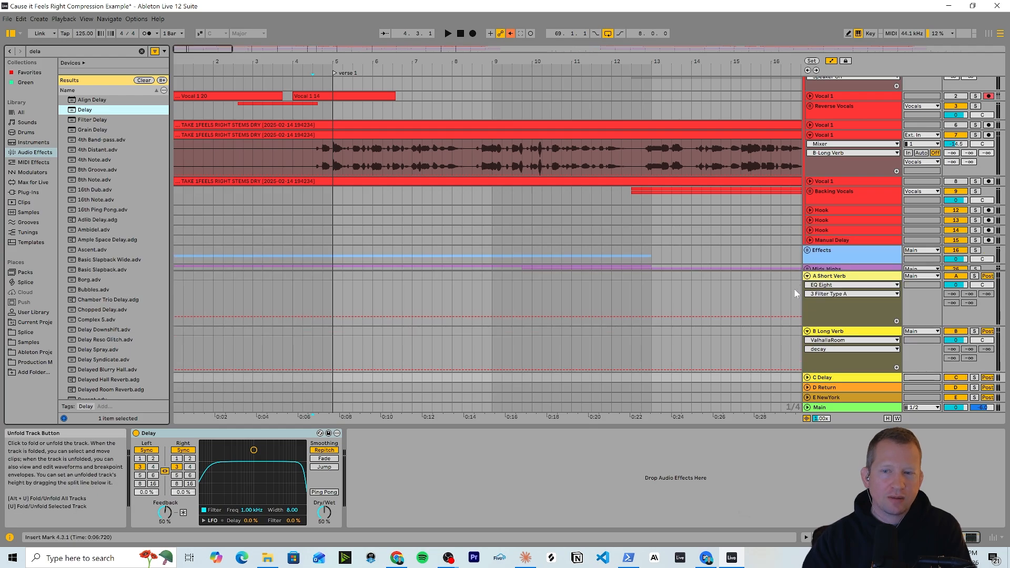
Step: Unfold the D Return and load the EchoBoy plug-in onto it, found by searching the plug-ins for "echo"
left_click(807, 387)
left_click(830, 353)
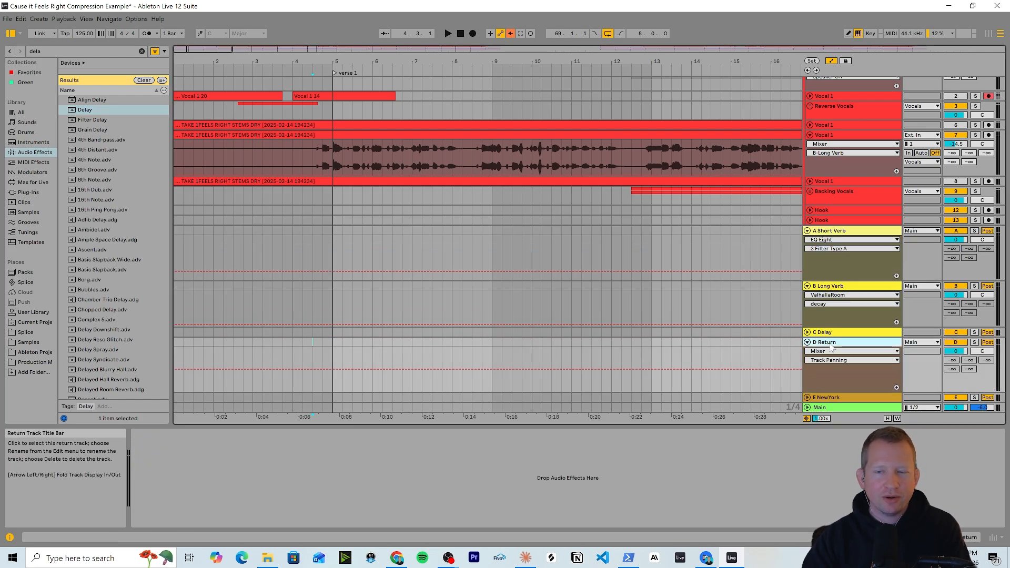
left_click(46, 51)
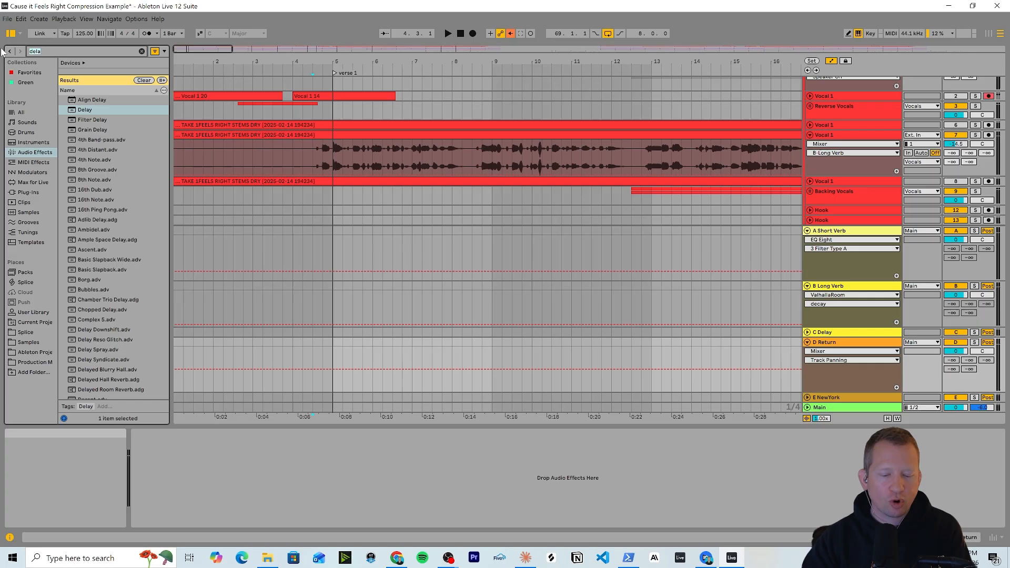
type("echo")
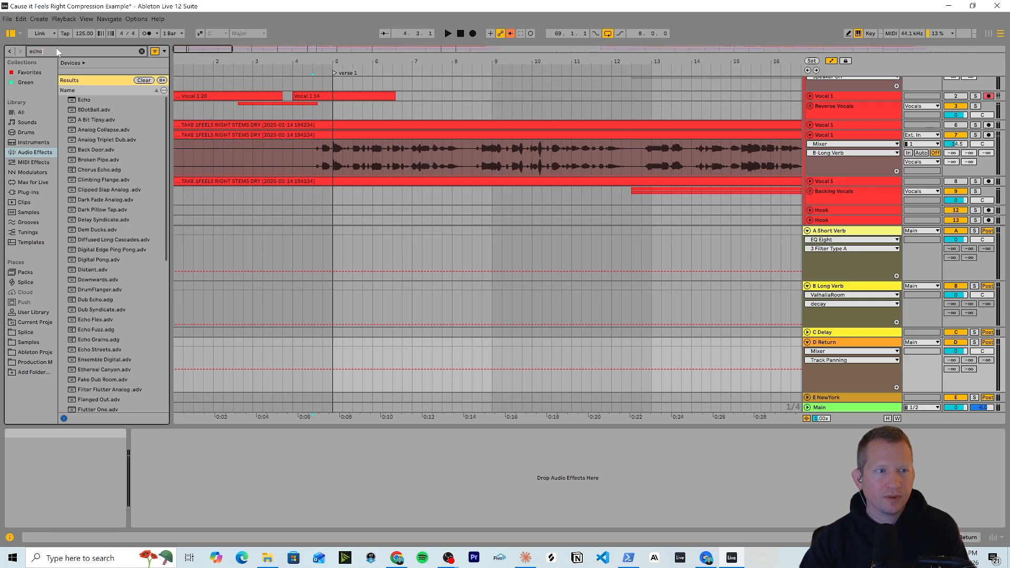
left_click(27, 192)
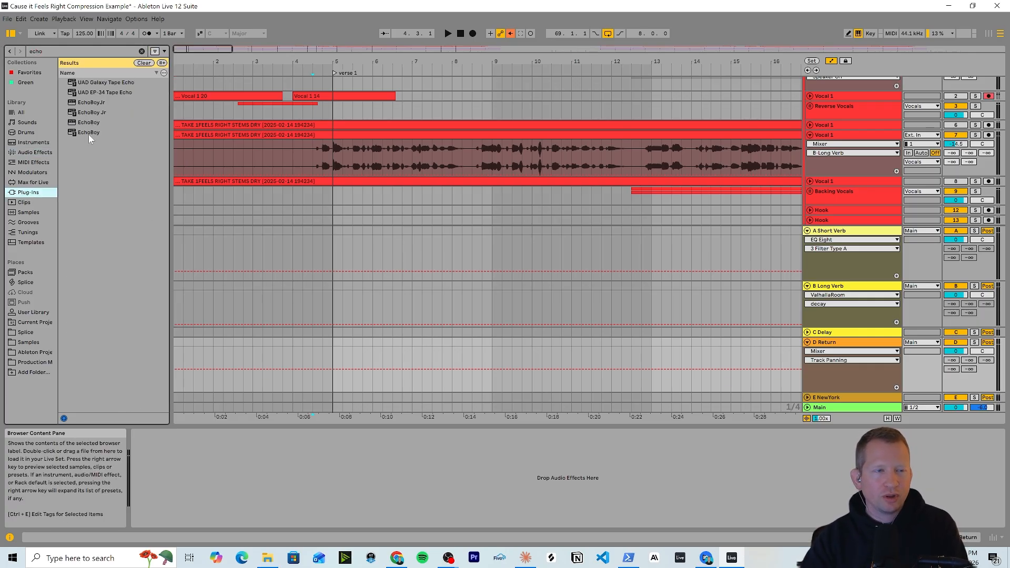
left_click_drag(82, 133, 820, 378)
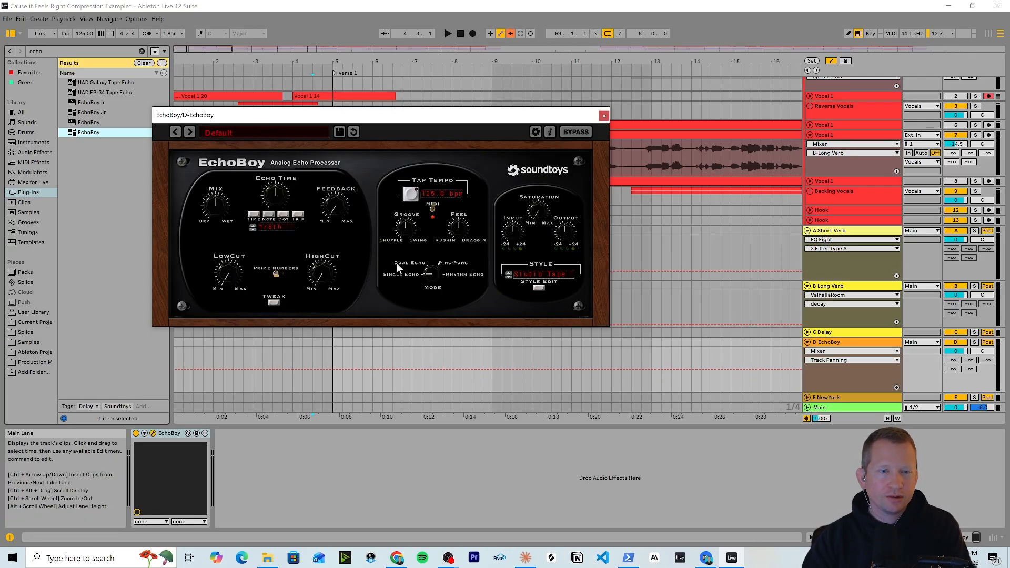
Step: Switch EchoBoy to Ping-Pong mode, turn its mix fully wet, and set the Ping time to a 1/4 note
left_click_drag(428, 277, 434, 241)
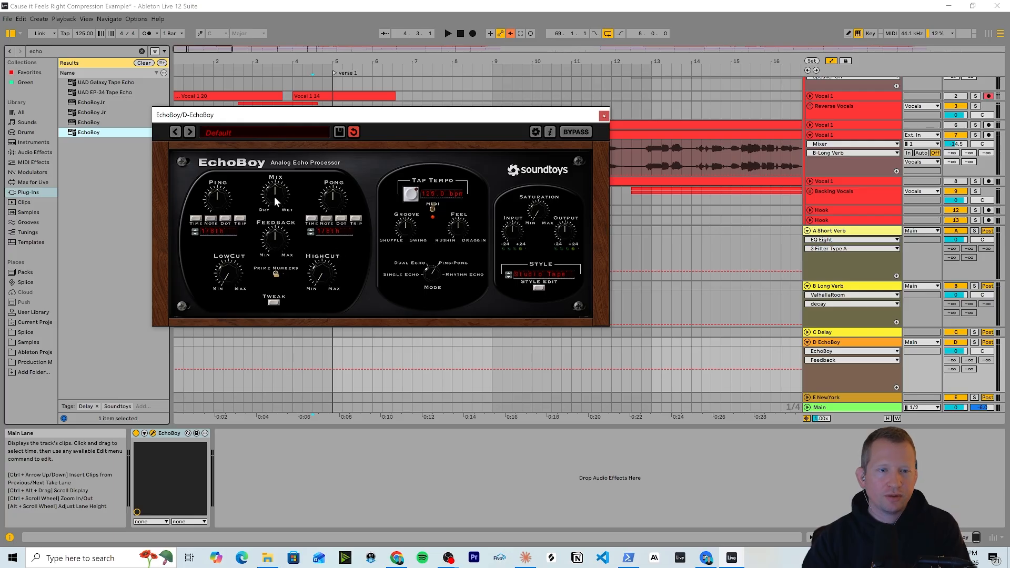
left_click_drag(273, 196, 311, 118)
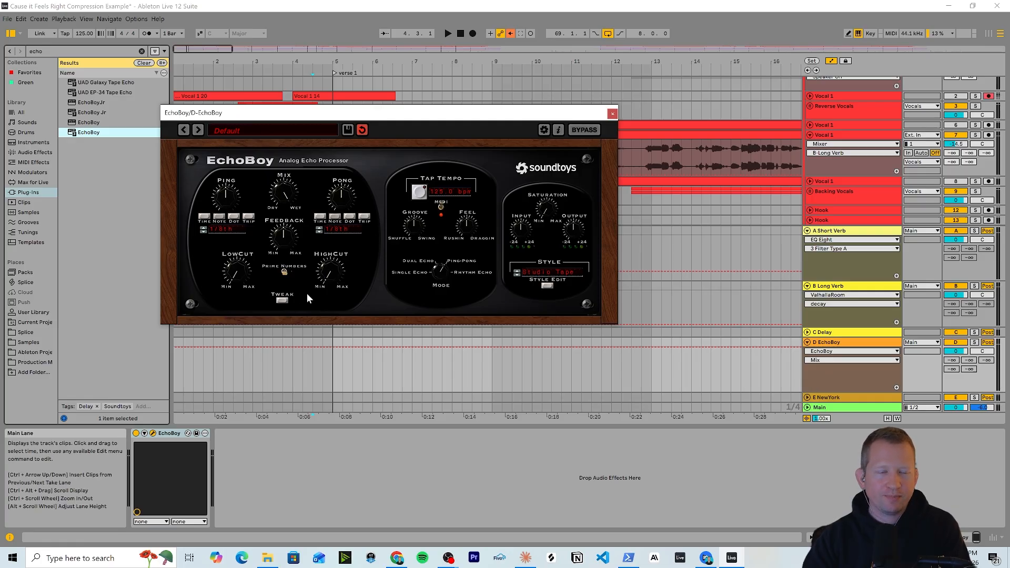
left_click(203, 230)
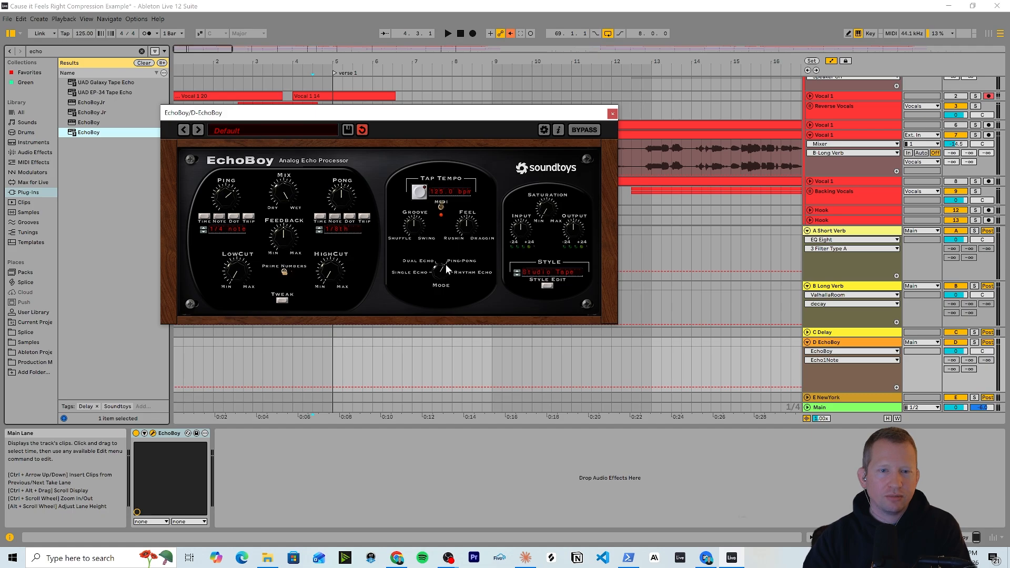
Step: Fold the EchoBoy, Long Verb and Short Verb return tracks
left_click(808, 341)
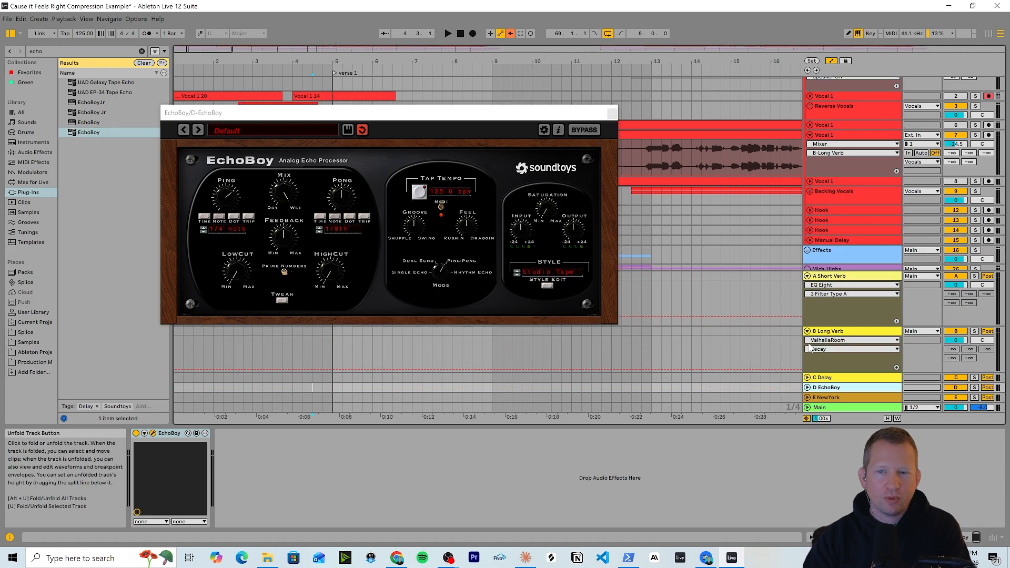
left_click(807, 332)
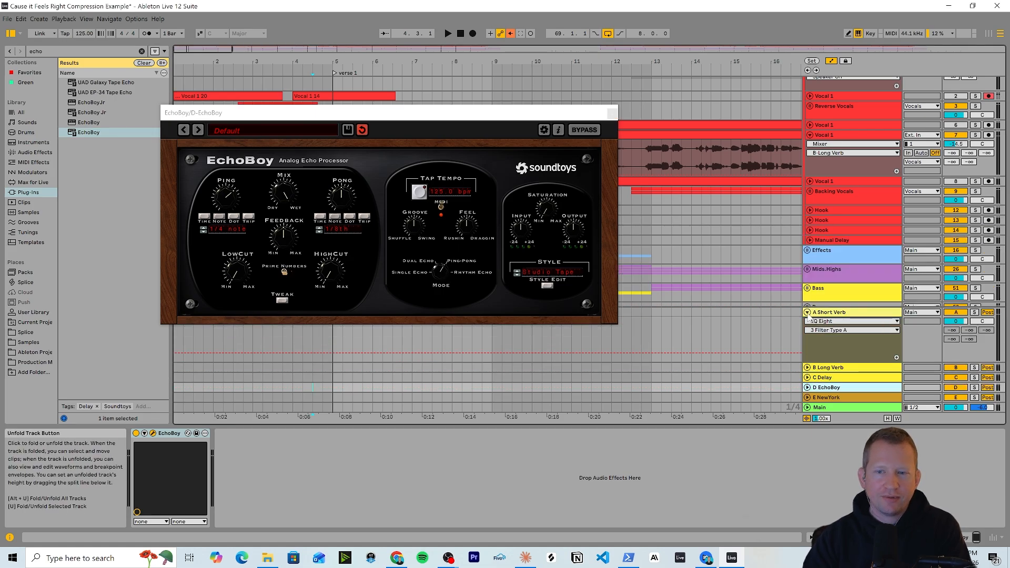
left_click(807, 312)
Step: Unfold the E NewYork return, load Glue Compressor from the audio effects onto it, and fold the track again
left_click(823, 398)
left_click(807, 397)
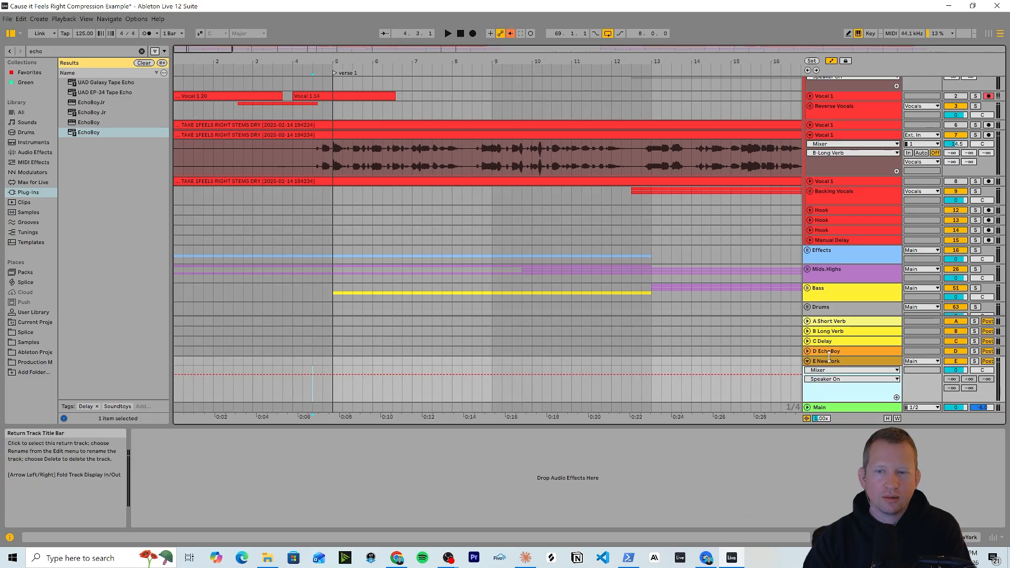
key("ctrl+f")
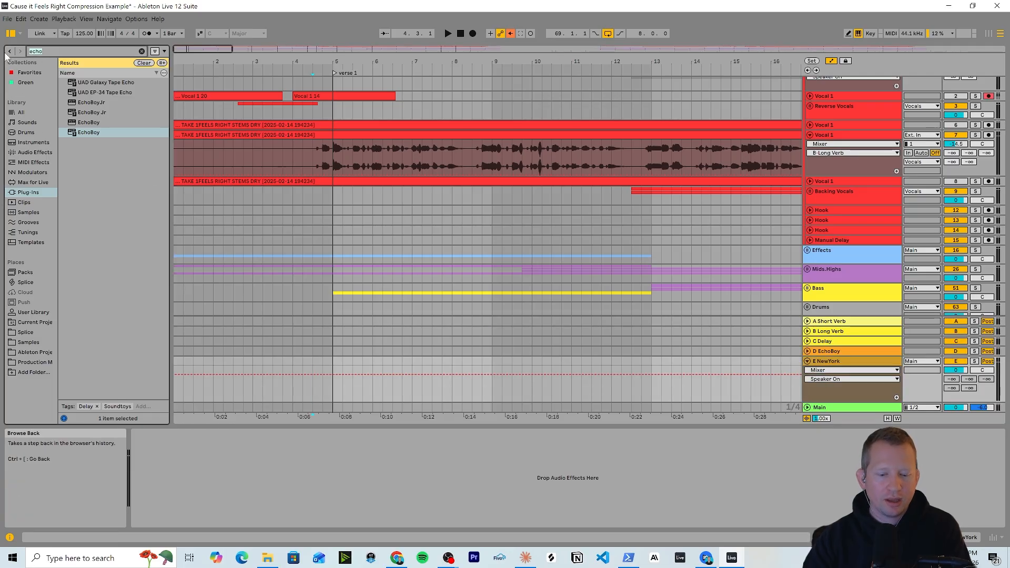
type("glu")
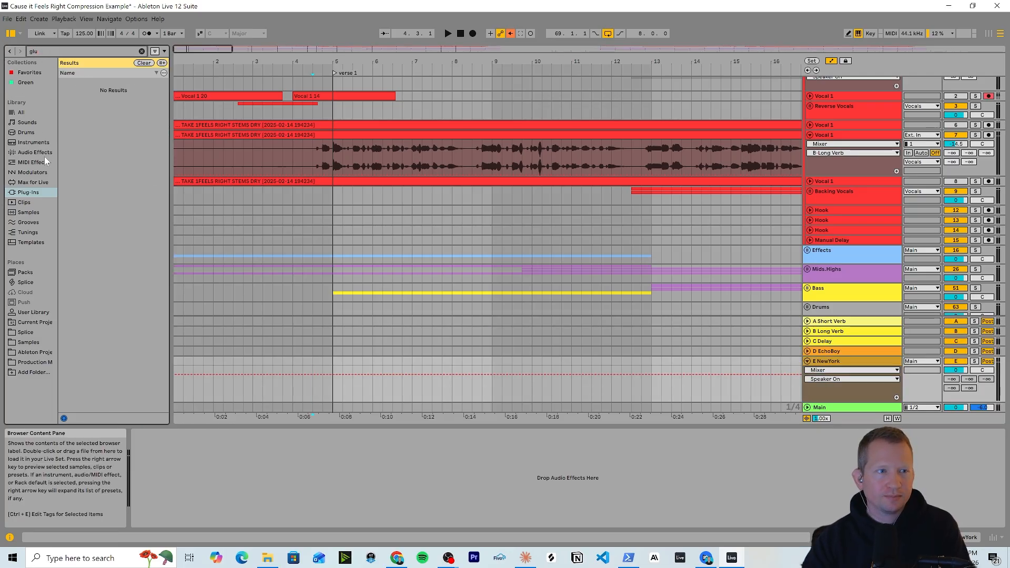
left_click(24, 143)
left_click(33, 152)
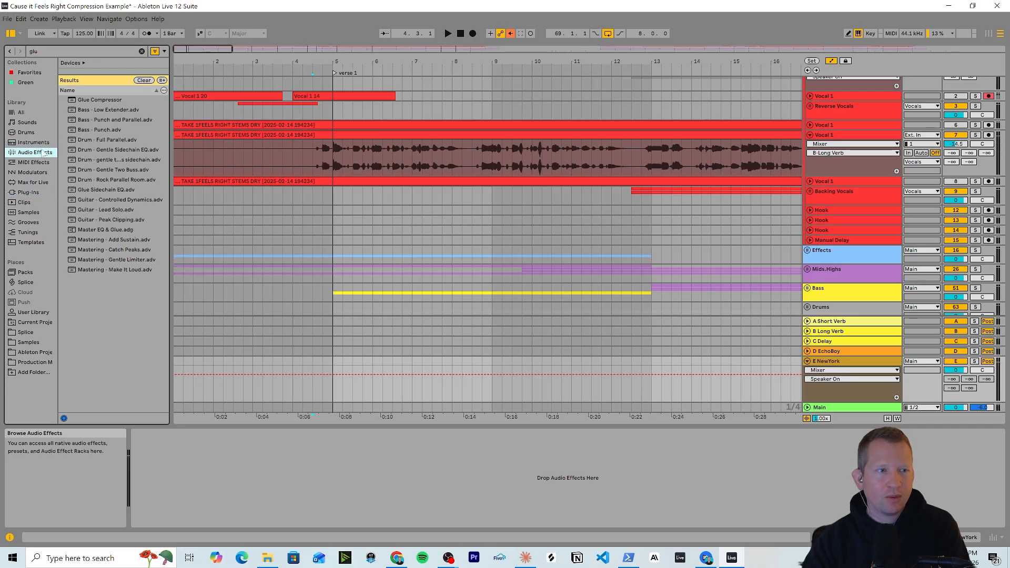
left_click_drag(97, 100, 887, 412)
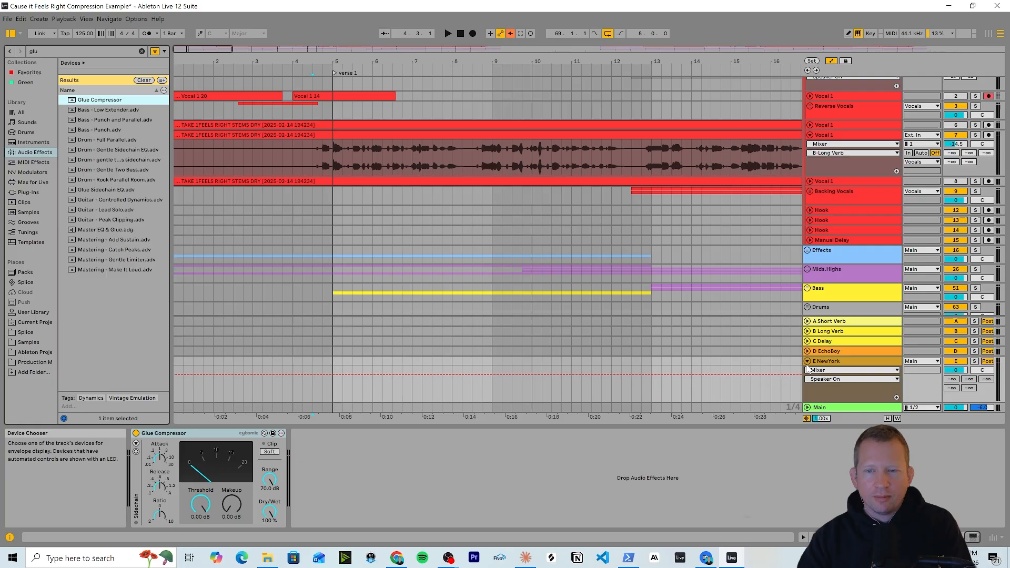
left_click(807, 362)
Step: Solo the unfolded Vocal 1 track (track 7) and bring the Compressor in its device chain into view
scroll(310, 153, "down", 2)
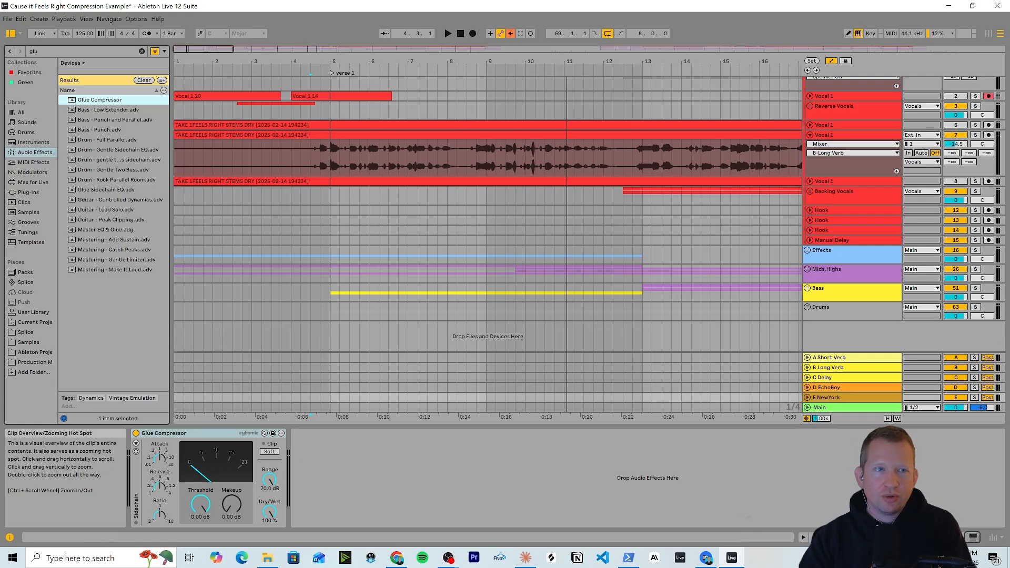
left_click(306, 156)
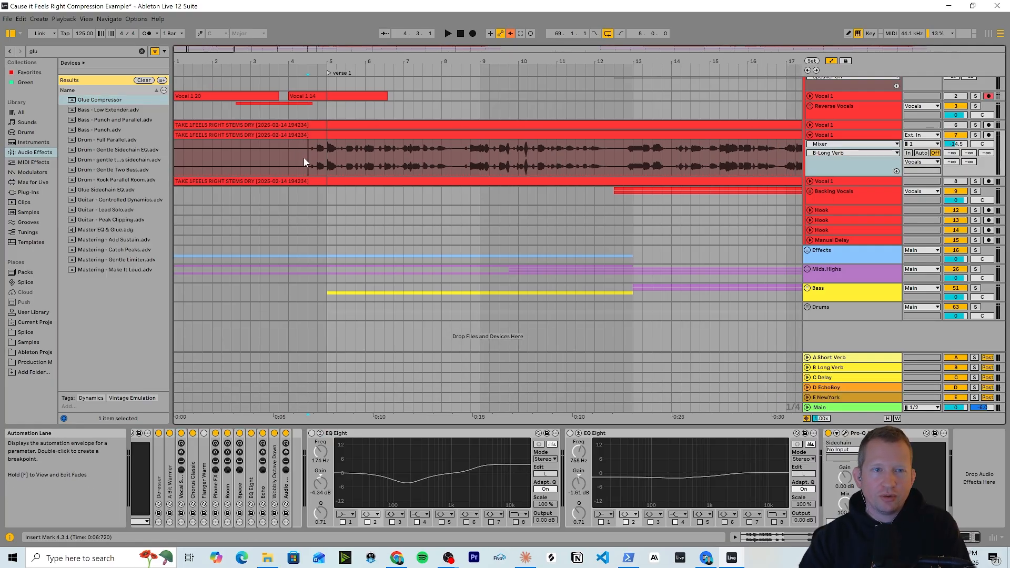
left_click(976, 135)
left_click(824, 167)
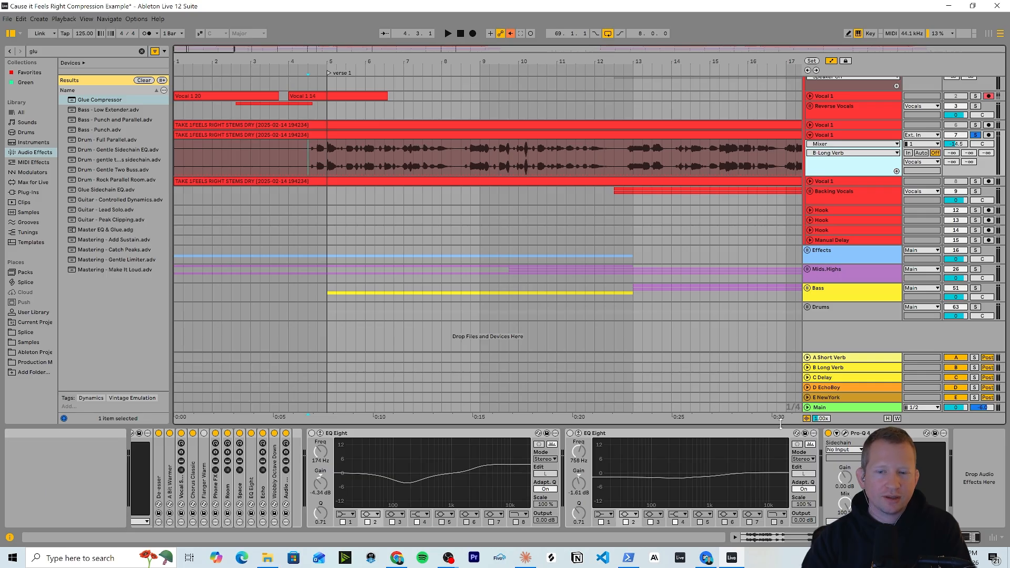
left_click_drag(931, 537, 202, 362)
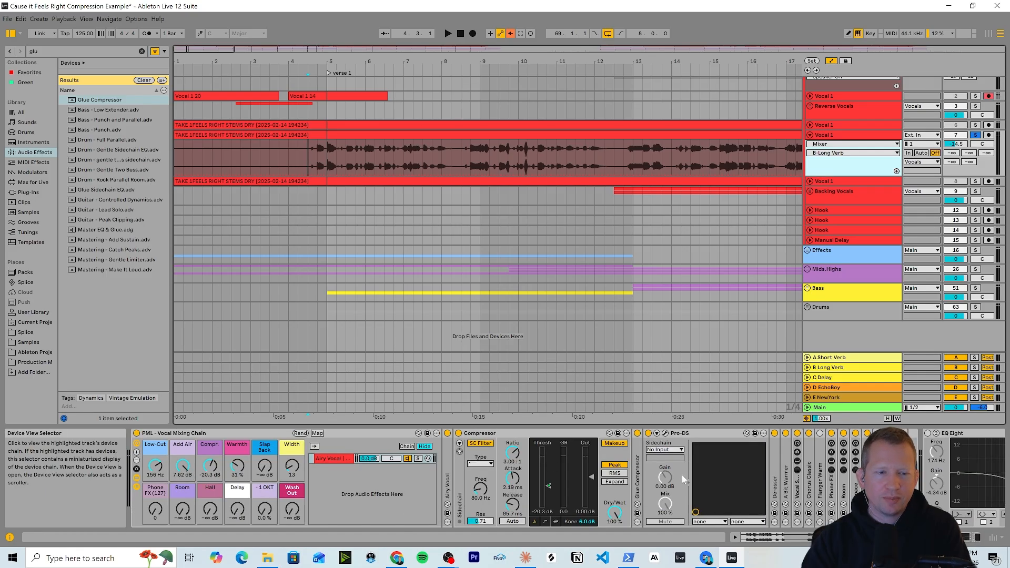
left_click_drag(920, 537, 934, 537)
Step: Play back the soloed vocal, stop it, and raise its B-Long Verb send to -23.0 dB
key("space")
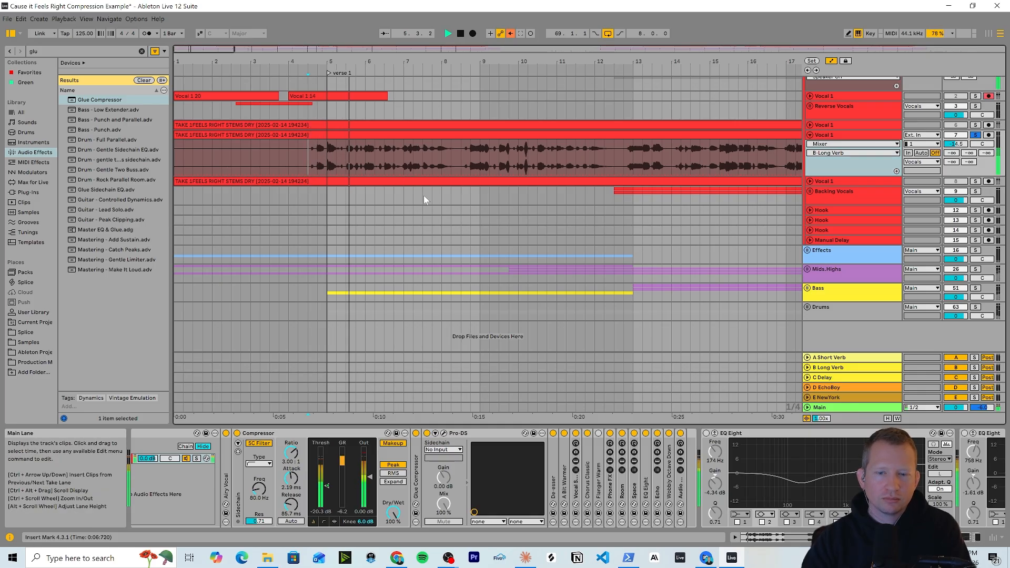
scroll(424, 197, "down", 1)
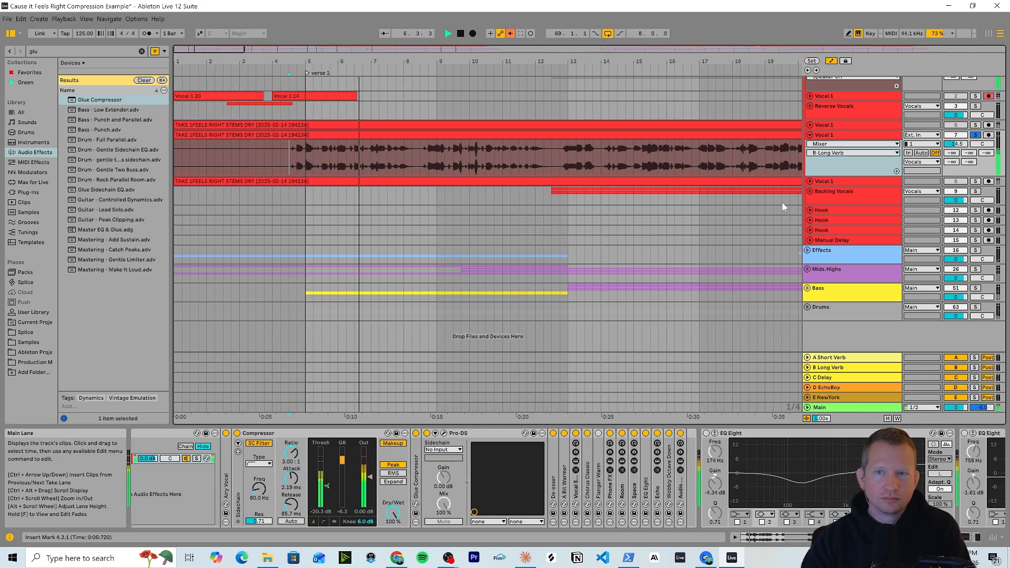
left_click(817, 163)
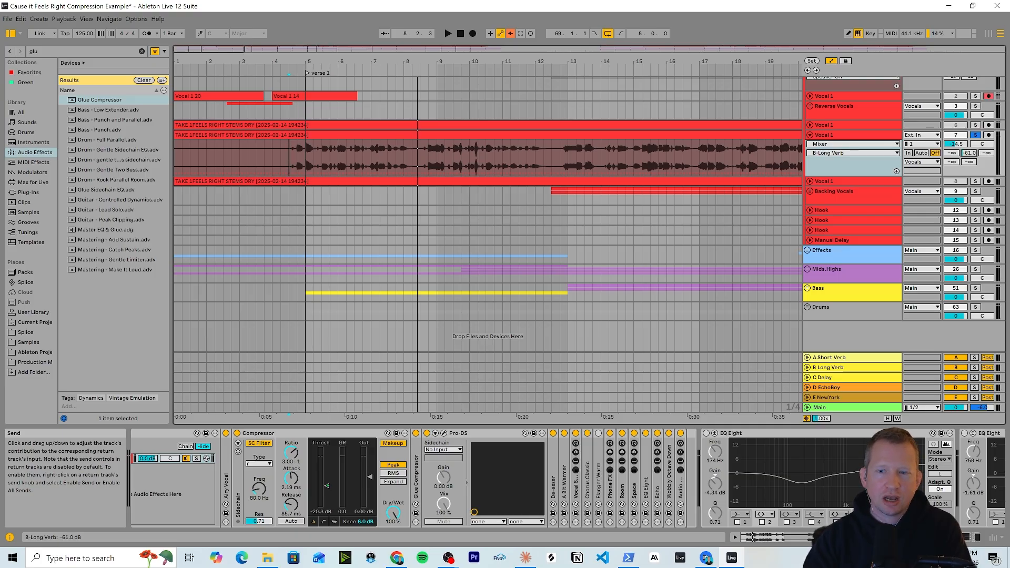
key("space")
left_click_drag(969, 152, 969, 132)
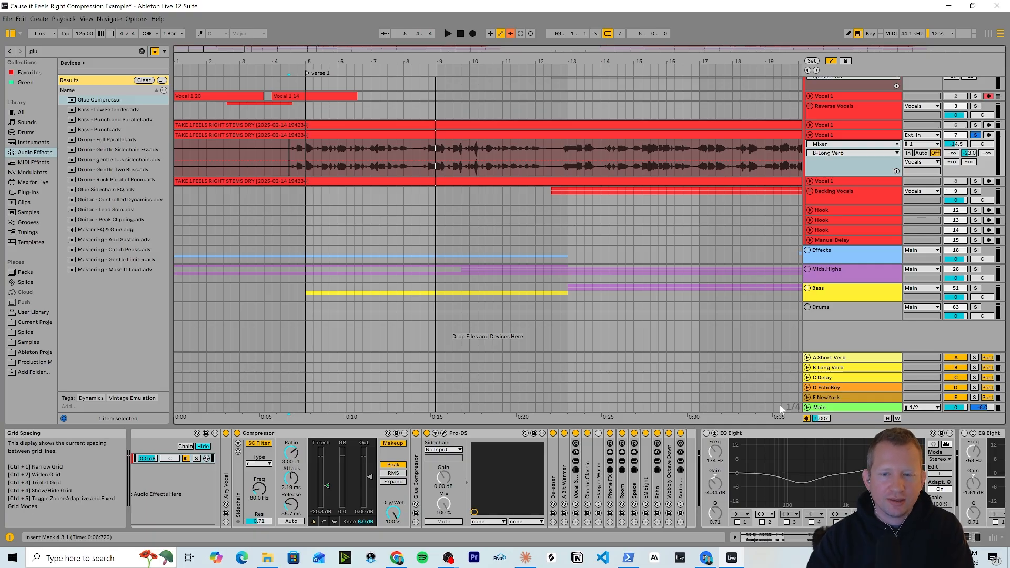
left_click(830, 173)
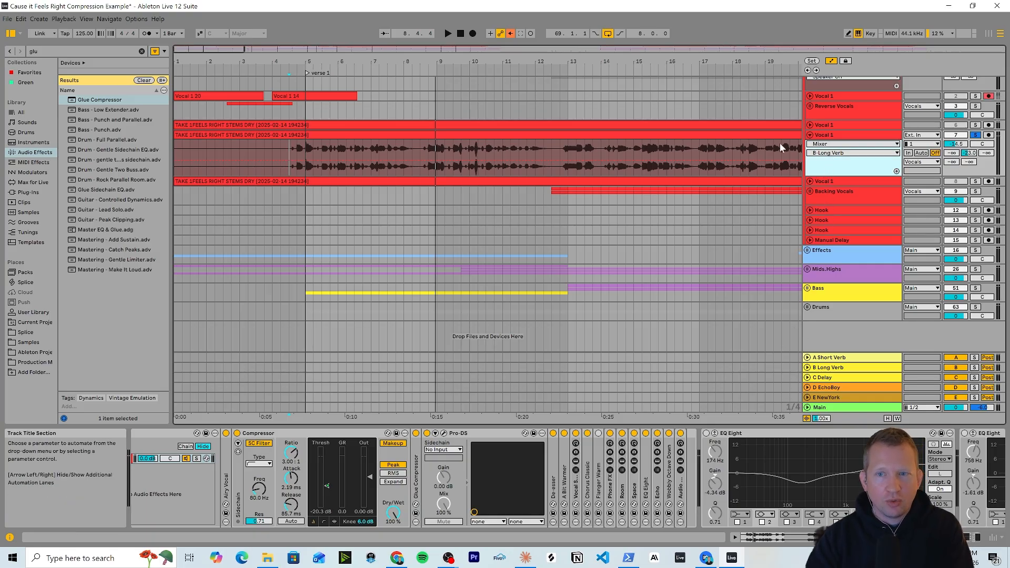
Step: Set the start point to 4.4.1, raise the vocal's B-Long Verb send to 0.0 dB, and play it back
left_click(290, 151)
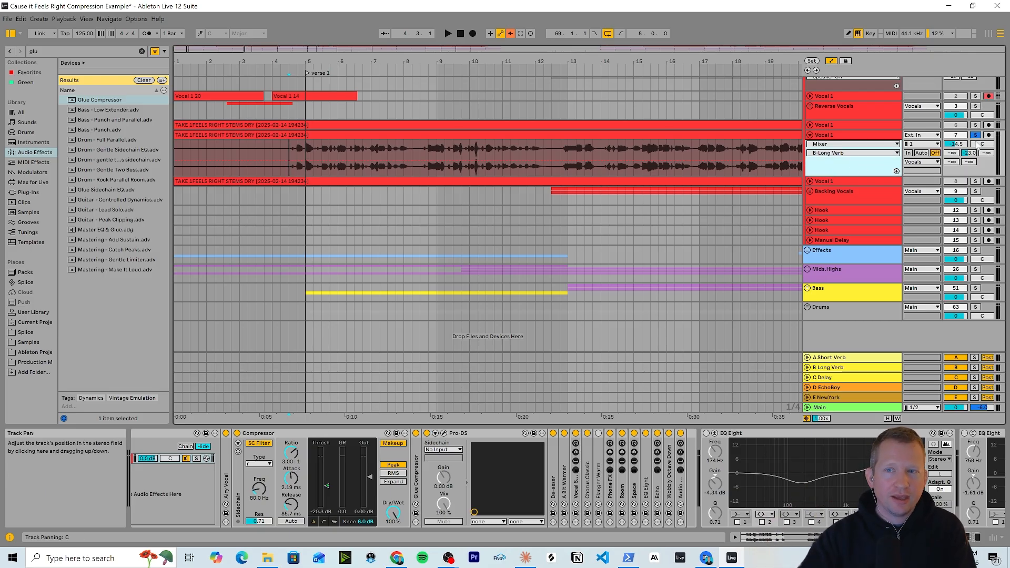
left_click(295, 150)
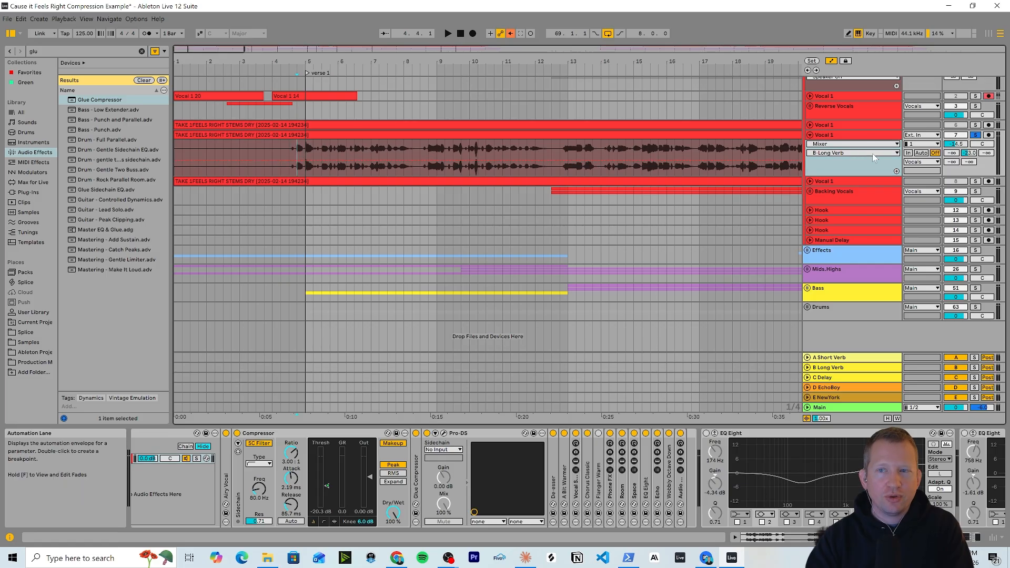
left_click_drag(968, 153, 968, 131)
key("space")
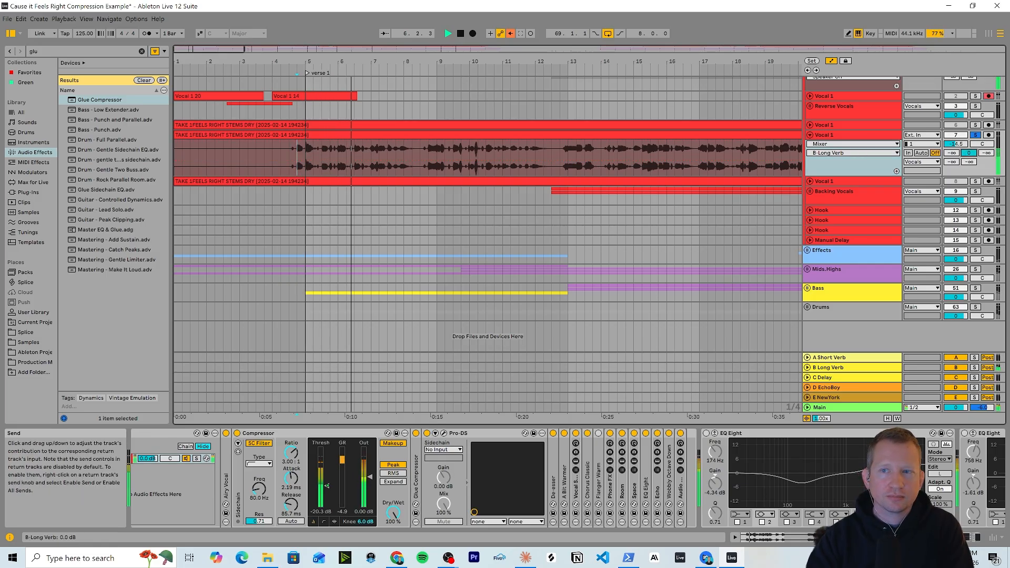
Step: Lower the Vocal 1 track's B-Long Verb send to -17.0 dB while playing back the soloed vocal
left_click_drag(968, 152, 966, 157)
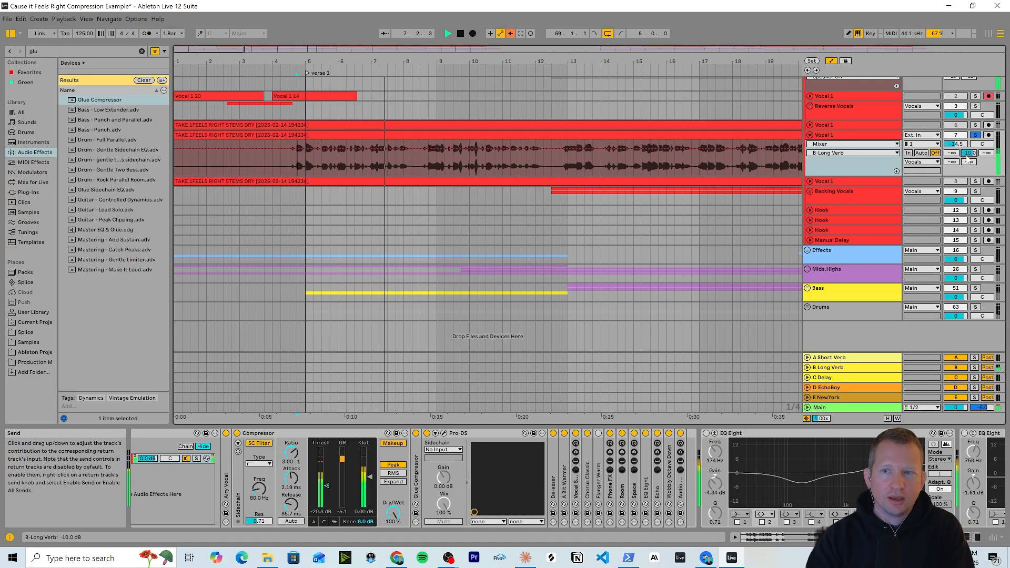
key("space")
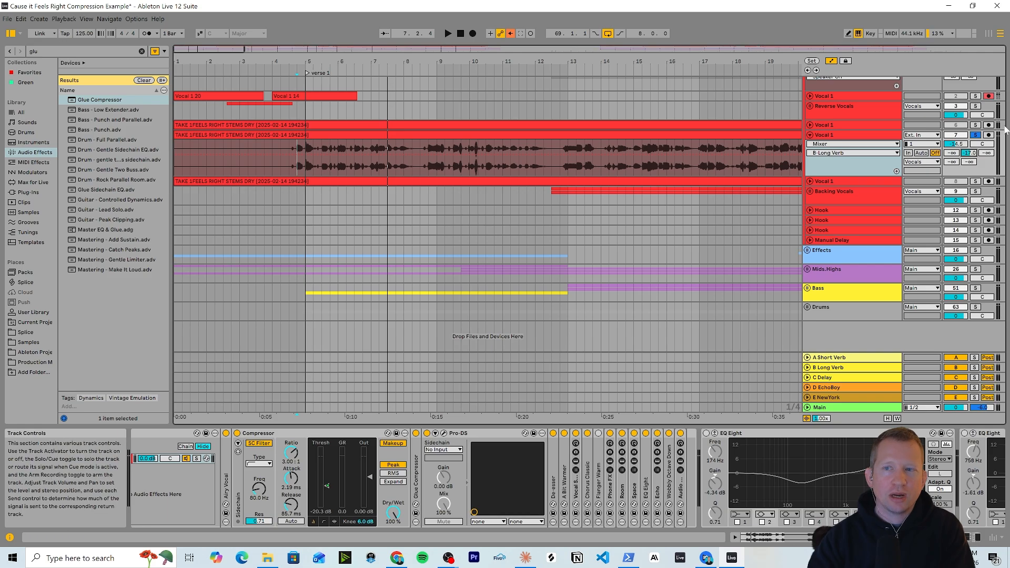
key("space")
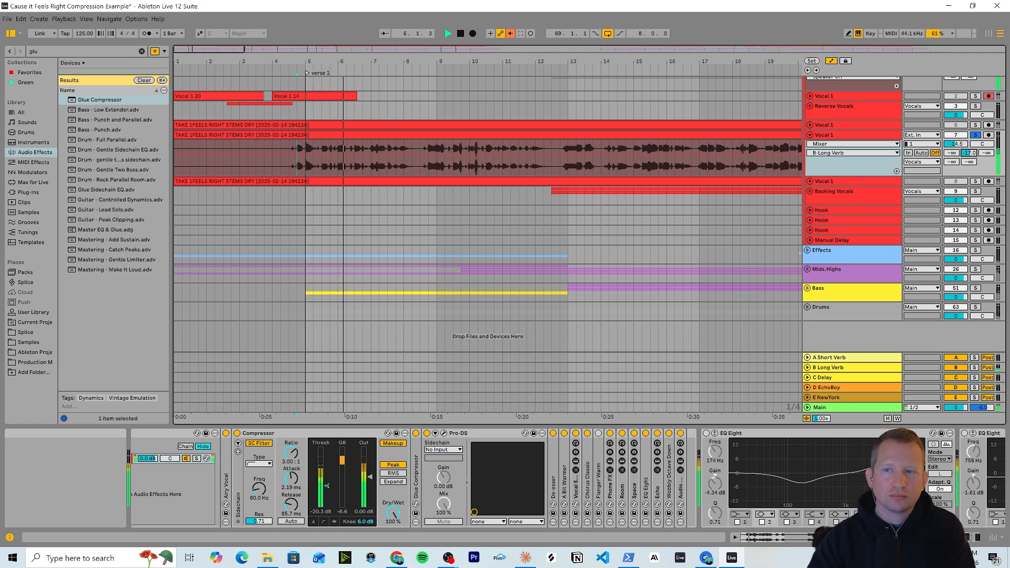
key("space")
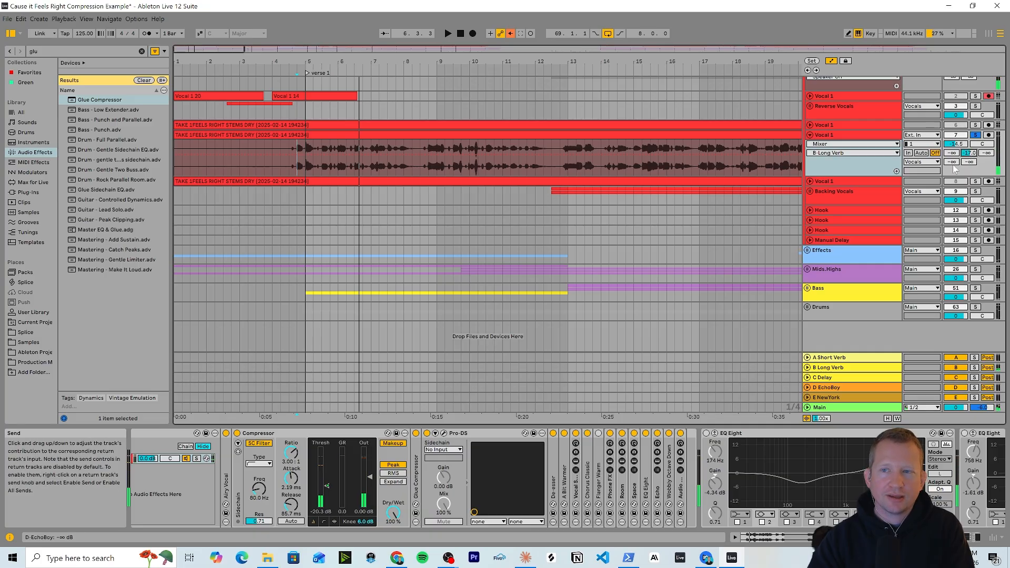
Step: Raise the Vocal 1 track's D-EchoBoy send to -15.3 dB and audition it during playback
left_click(952, 163)
key("space")
mouse_move(952, 162)
left_mouse_down()
mouse_move(952, 138)
mouse_move(952, 162)
left_mouse_up()
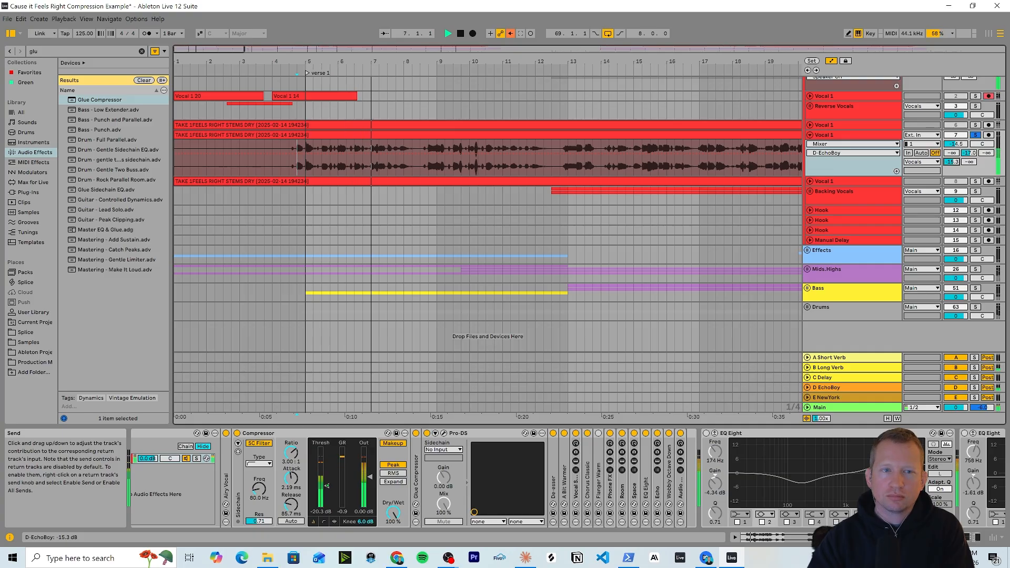
key("space")
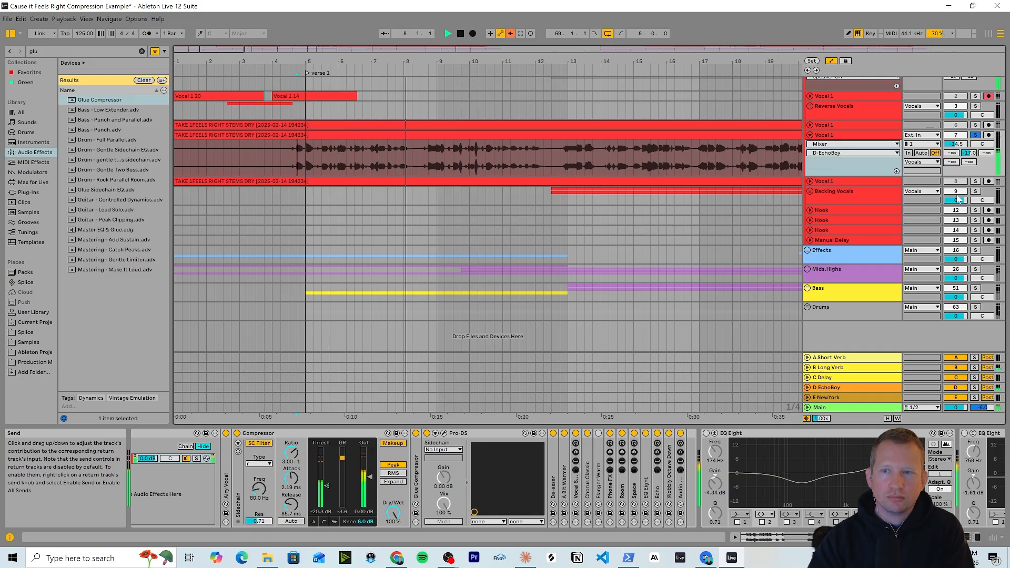
Step: Reset the Vocal 1 track's D-EchoBoy and B-Long Verb sends to minus infinity
double_click(951, 162)
double_click(968, 153)
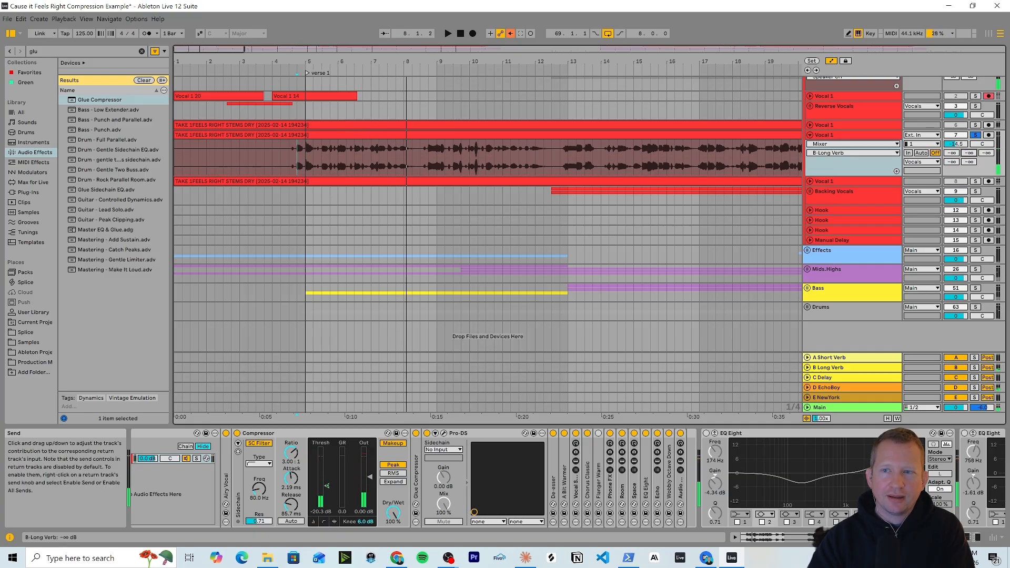
Step: Unfold the Drums and claps groups, solo the claps group, and play it back from 5.1.1
left_click(807, 306)
scroll(778, 260, "down", 5)
scroll(773, 258, "down", 1)
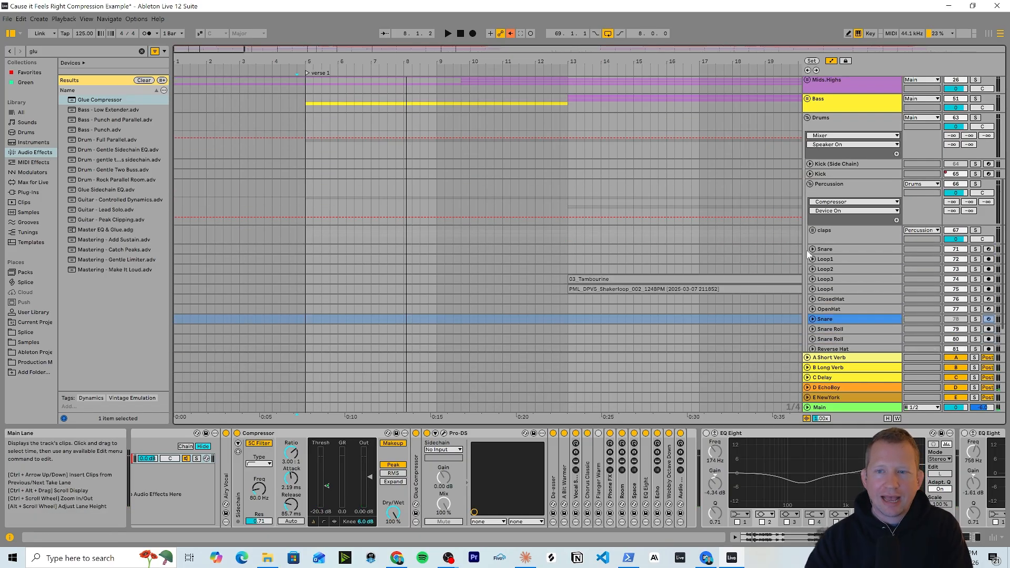
left_click(812, 231)
scroll(857, 235, "down", 1)
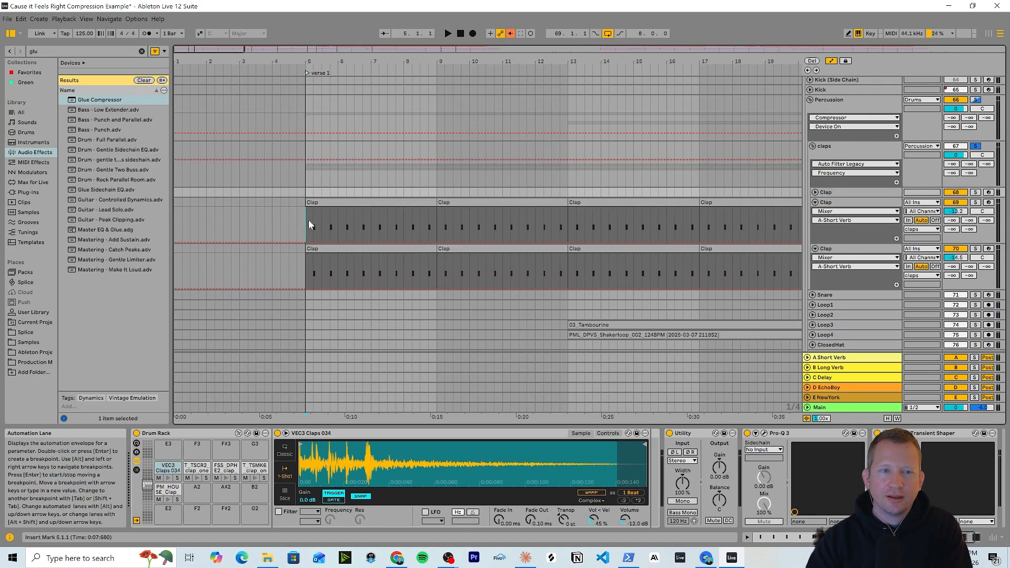
left_click(309, 220)
key("space")
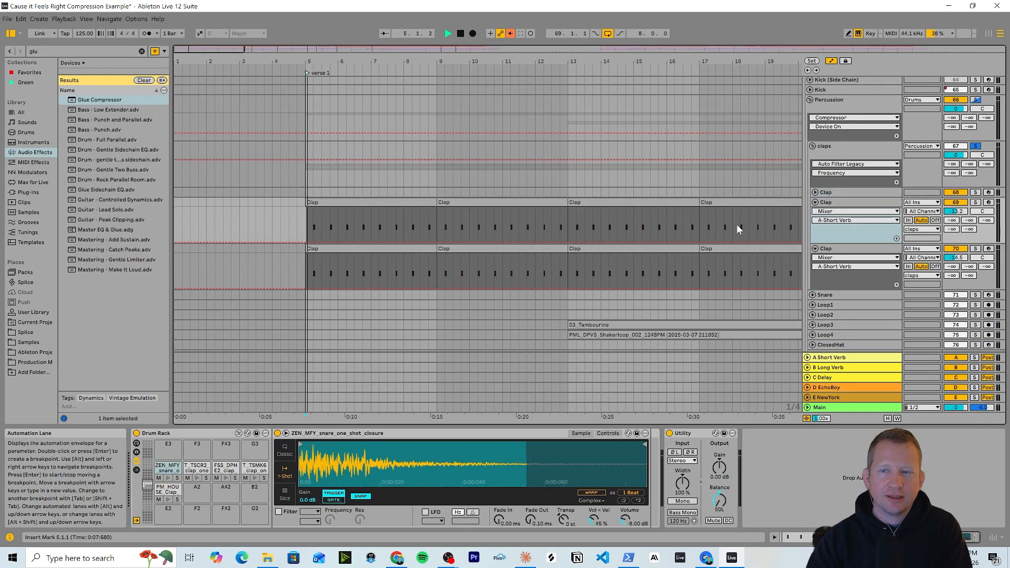
key("space")
Step: Adjust the claps group's A-Short Verb send to -22.0 dB, playing back the claps to check it
left_click(953, 166)
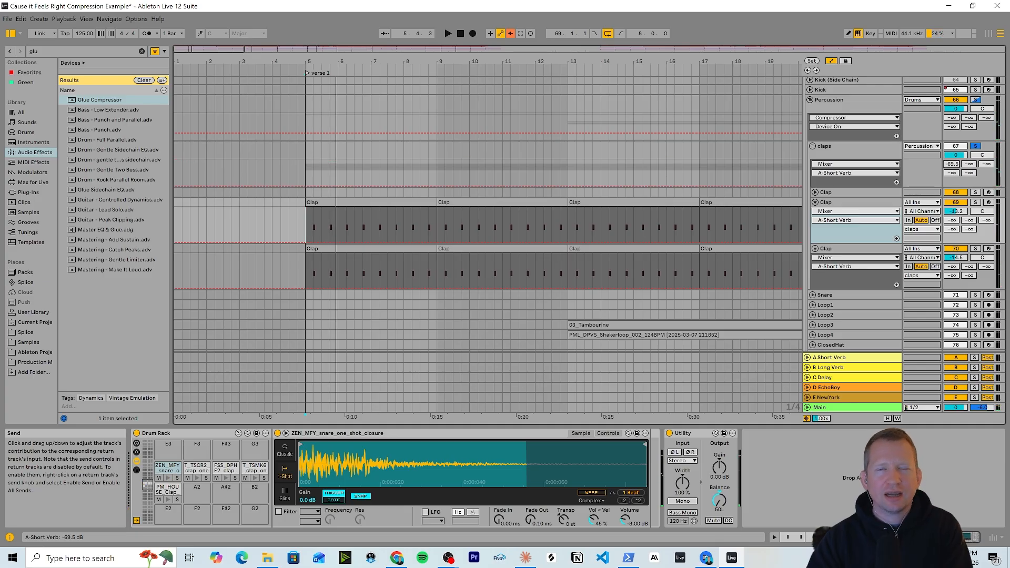
left_click_drag(952, 165, 953, 144)
key("space")
key("space")
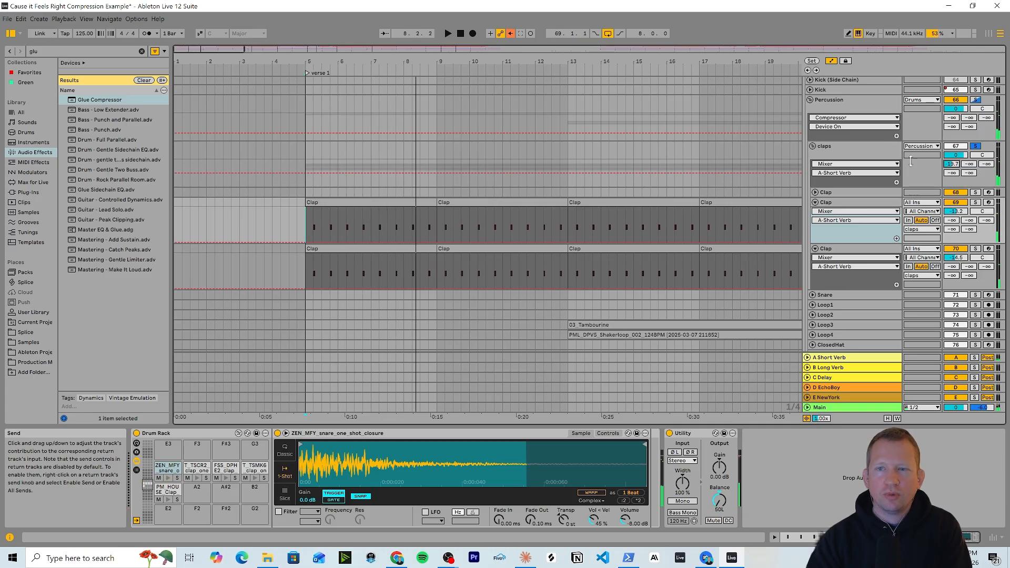
left_click(856, 150)
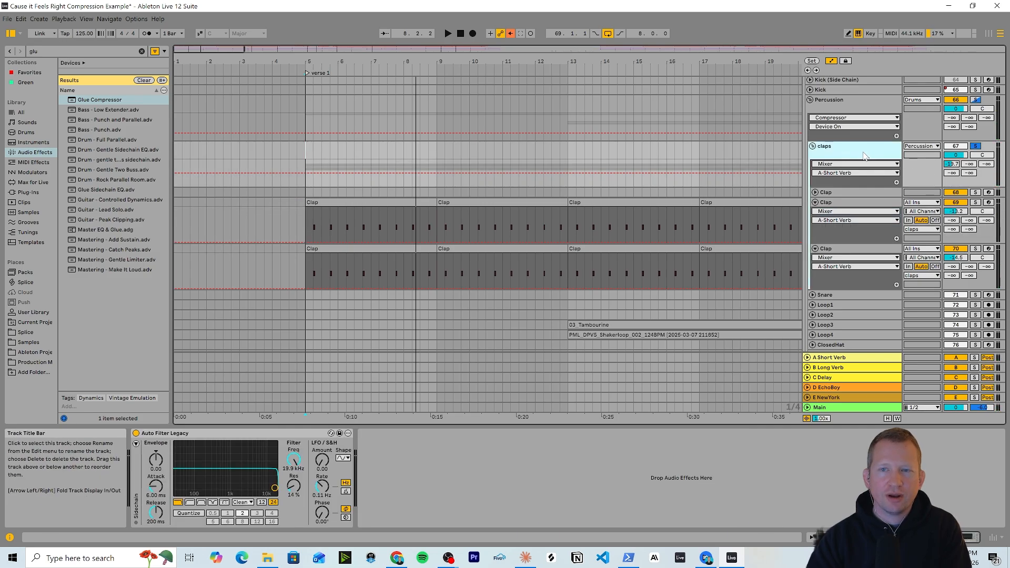
left_click(839, 206)
key("space")
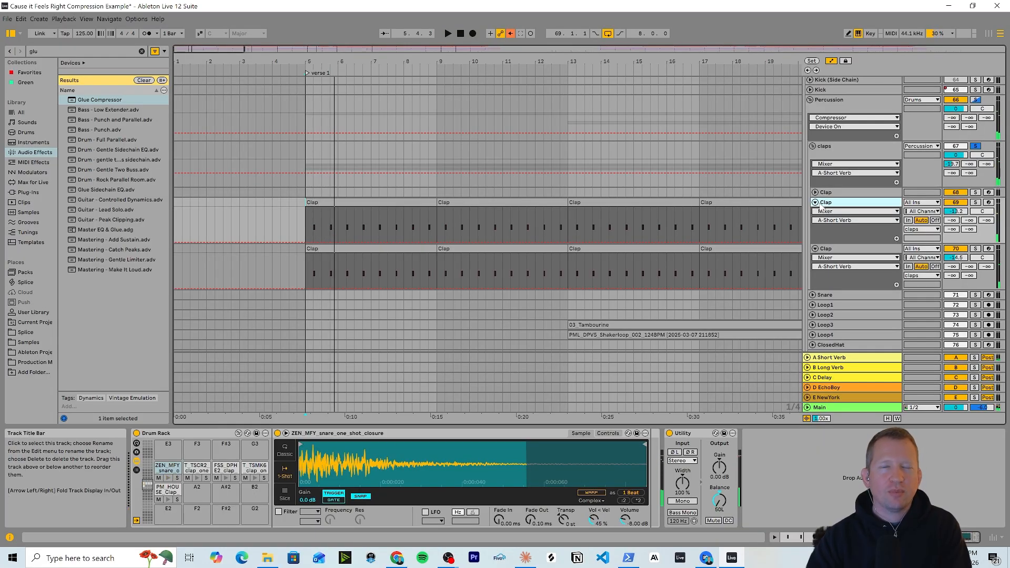
left_click_drag(952, 164, 952, 166)
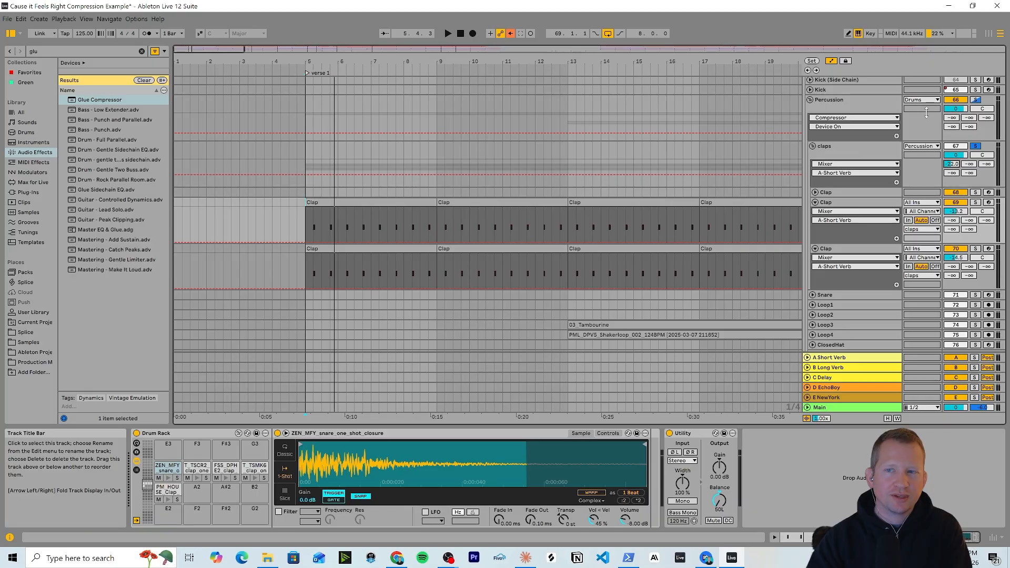
key("space")
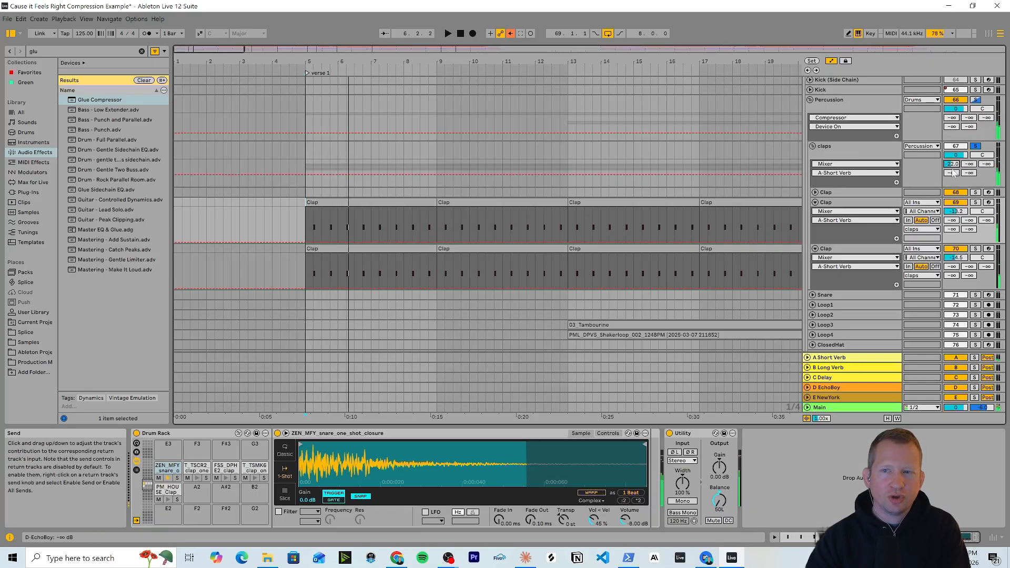
Step: Select the claps group and fold it
left_click(853, 152)
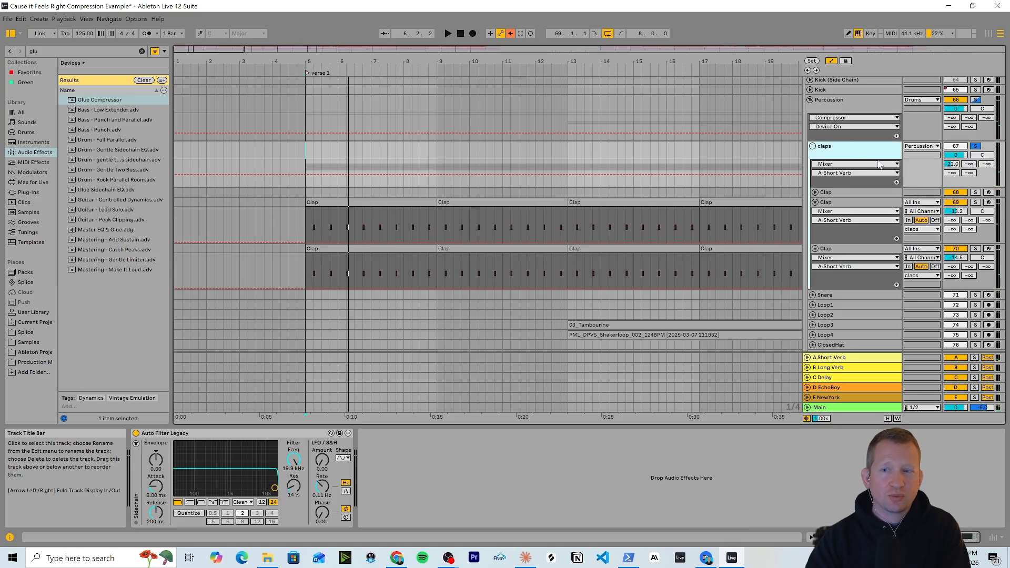
left_click(812, 146)
left_click_drag(720, 223, 720, 233)
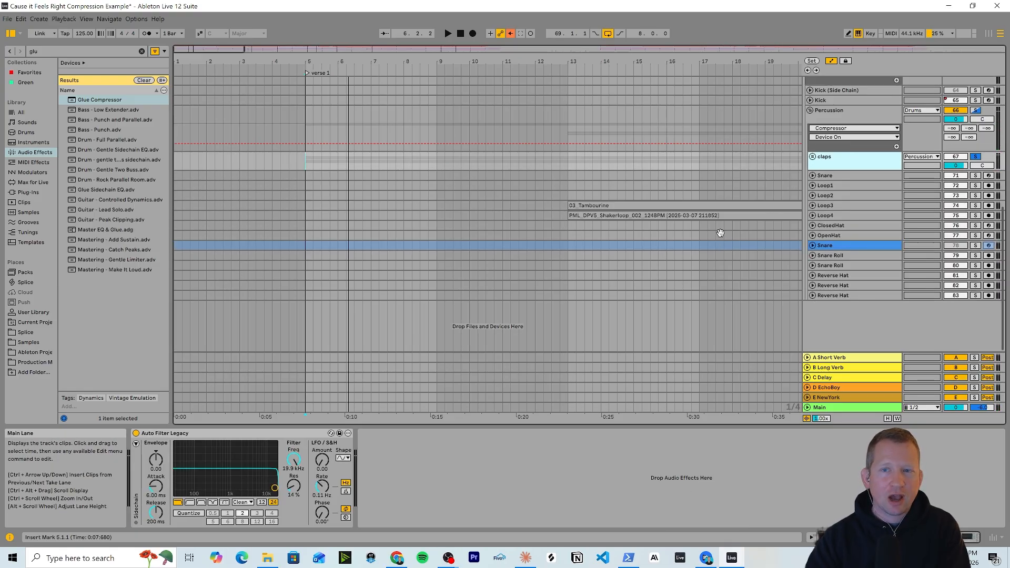
Step: Solo the unfolded Vocal 1 track (track 7) and play it back from just before verse 1
scroll(721, 232, "up", 10)
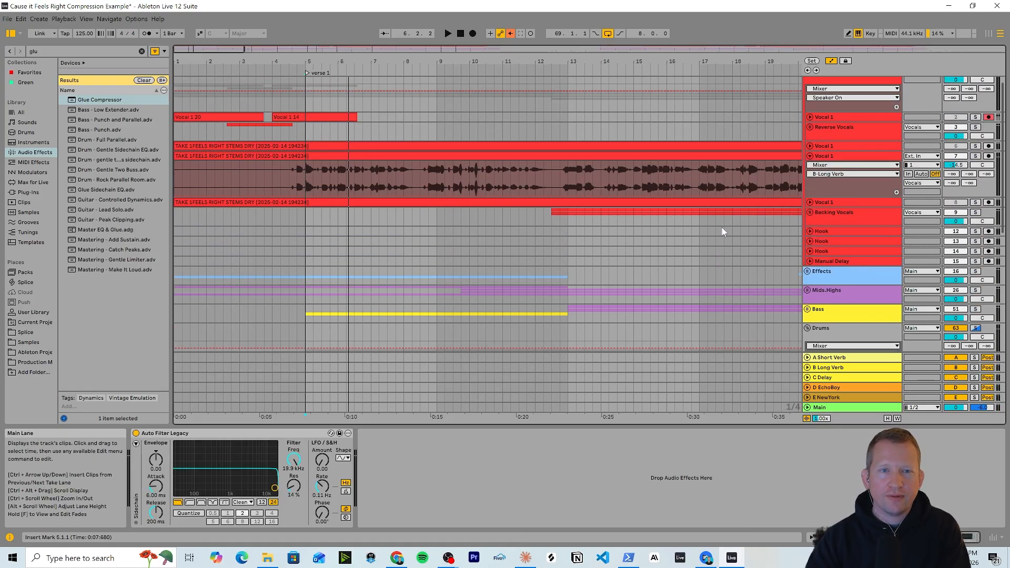
scroll(723, 232, "up", 1)
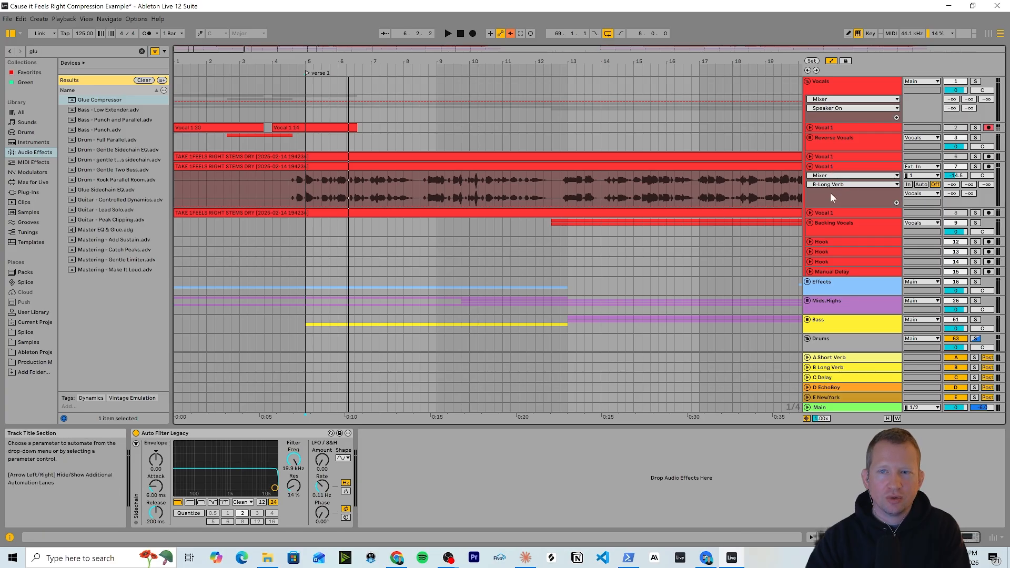
left_click(842, 166)
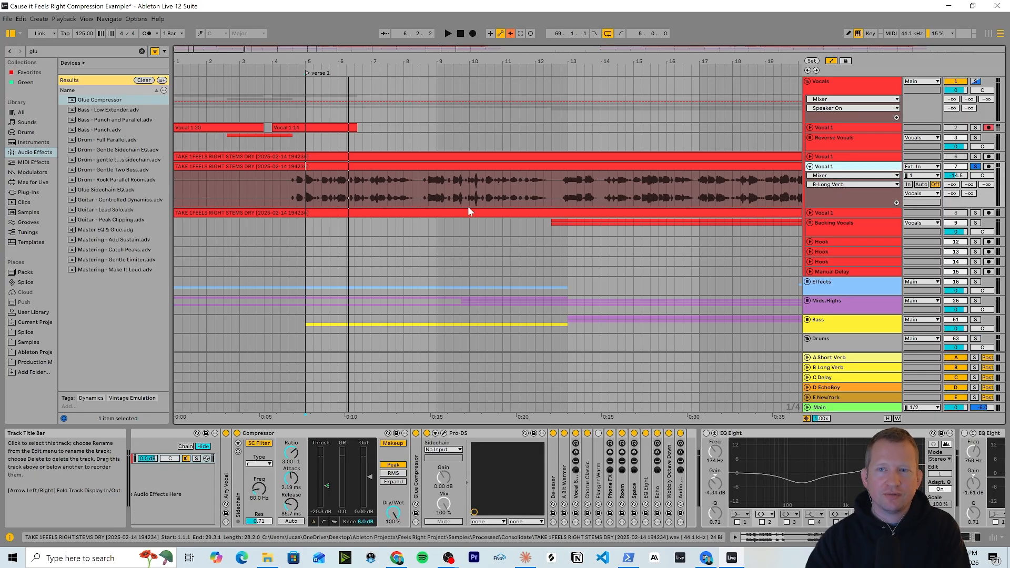
left_click(298, 200)
key("space")
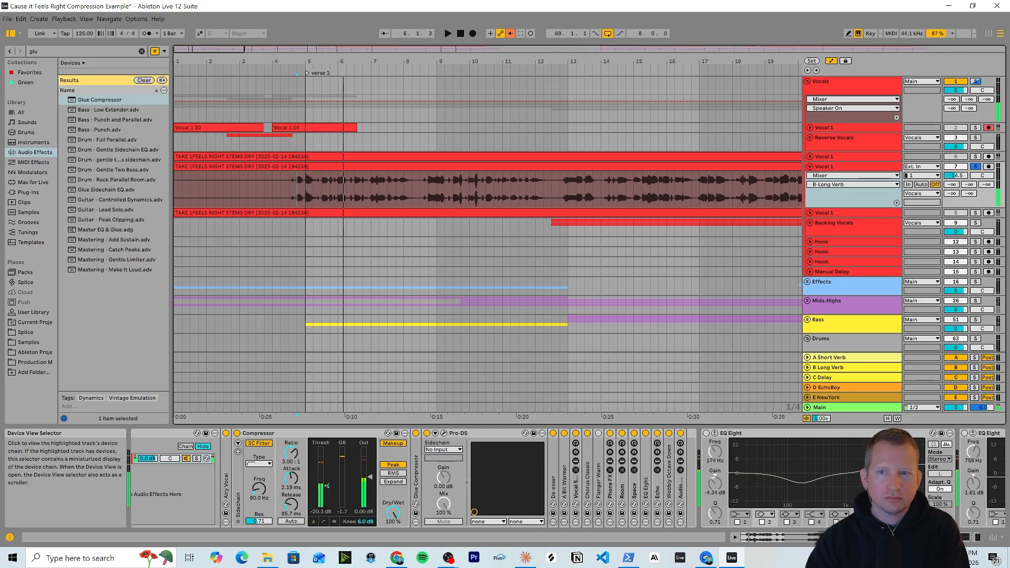
Step: Unfold the D EchoBoy return, raise the Vocal 1 track's D-EchoBoy send, and close the EchoBoy plug-in window
left_click_drag(922, 537, 946, 537)
left_click(831, 387)
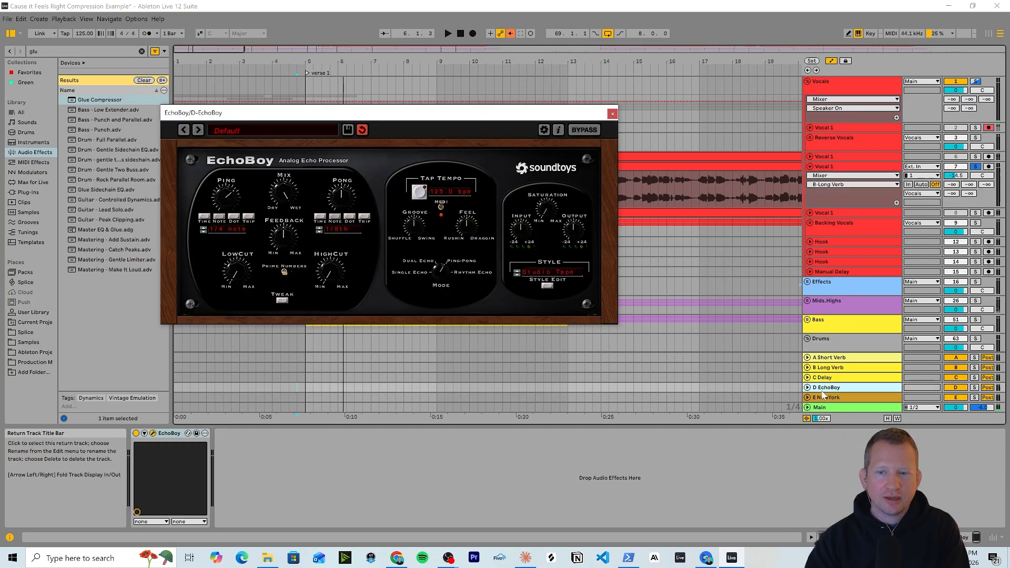
left_click(807, 387)
left_click_drag(337, 116, 476, 229)
left_click_drag(953, 193, 953, 189)
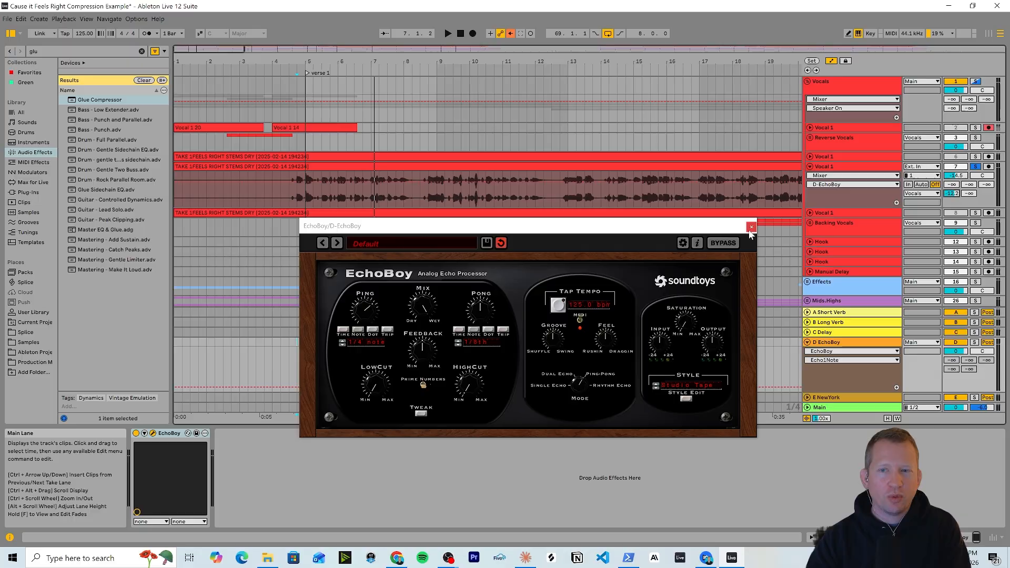
left_click(751, 228)
Step: Search the audio effects for "com" and add a Compressor after EchoBoy on the D return track
left_click(838, 197)
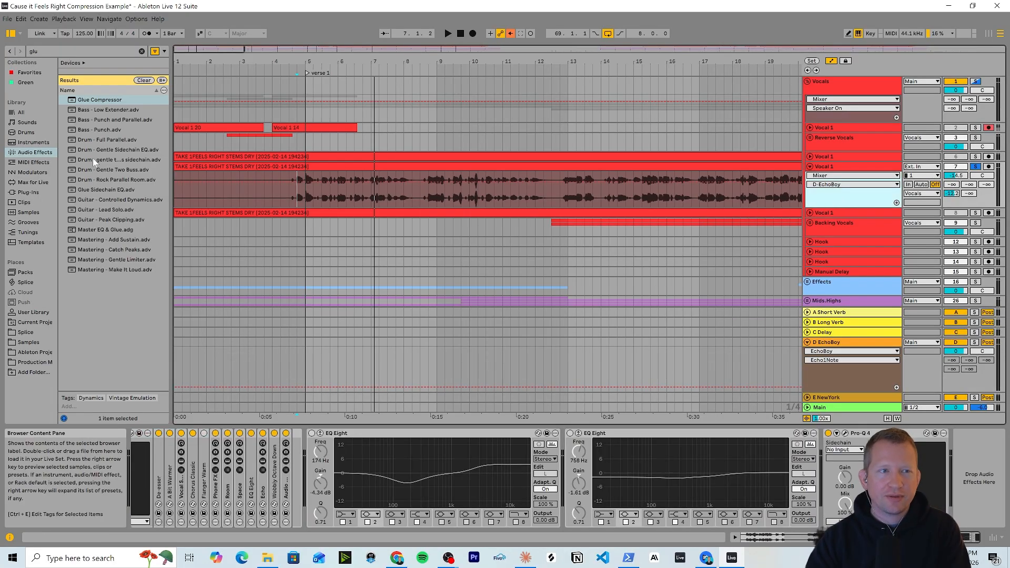
key("ctrl+f")
type("cmop")
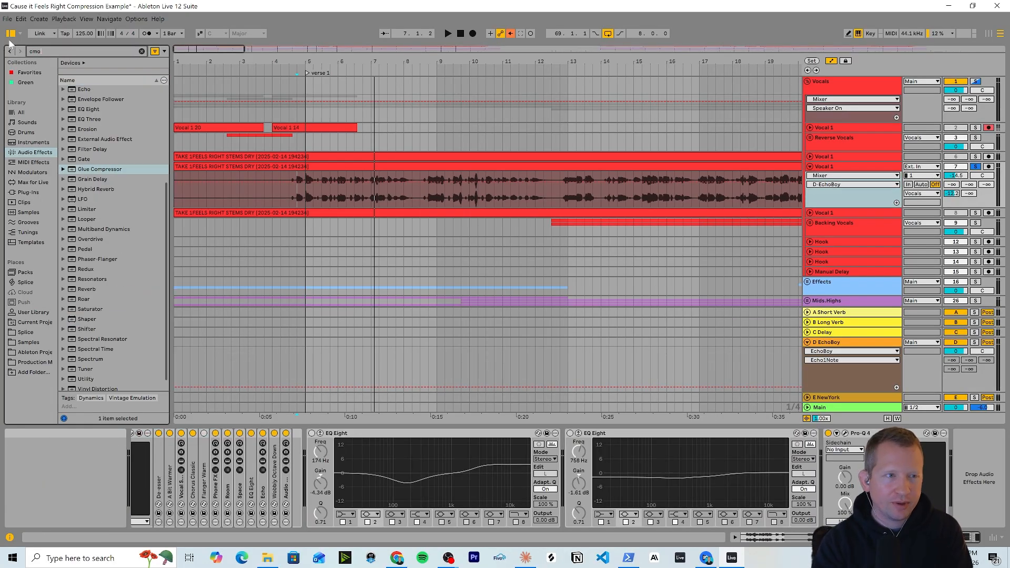
key("BackSpace")
key("BackSpace")
key("BackSpace")
type("om")
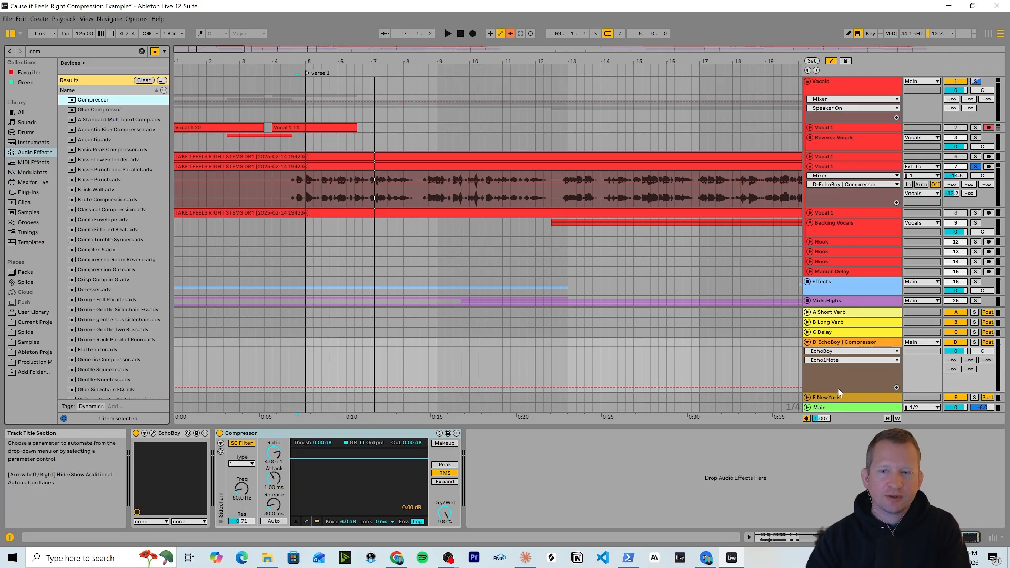
Step: Enable the external sidechain on the EchoBoy return's Compressor and choose Vocal 1 as its source
left_click(838, 343)
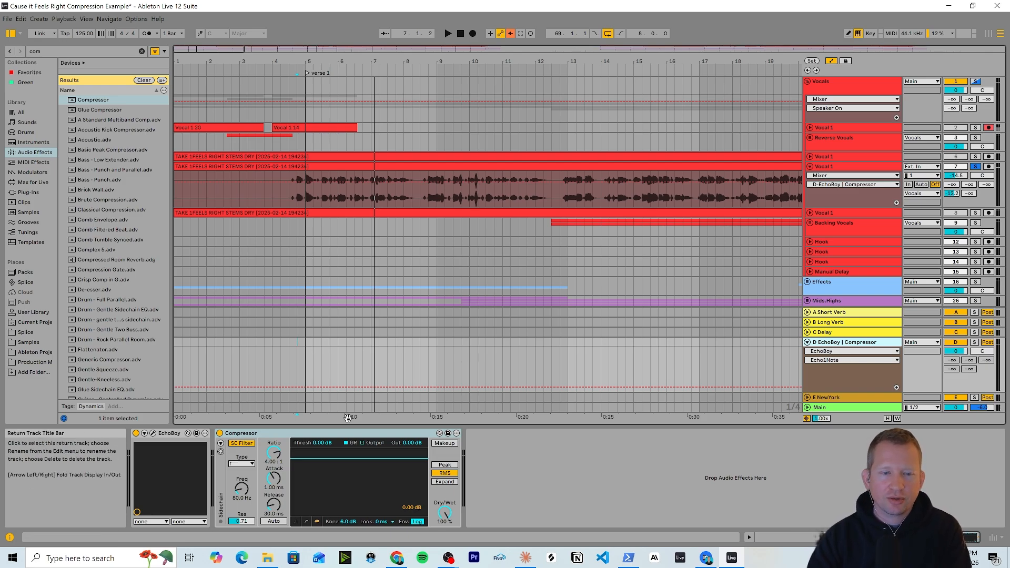
left_click(221, 443)
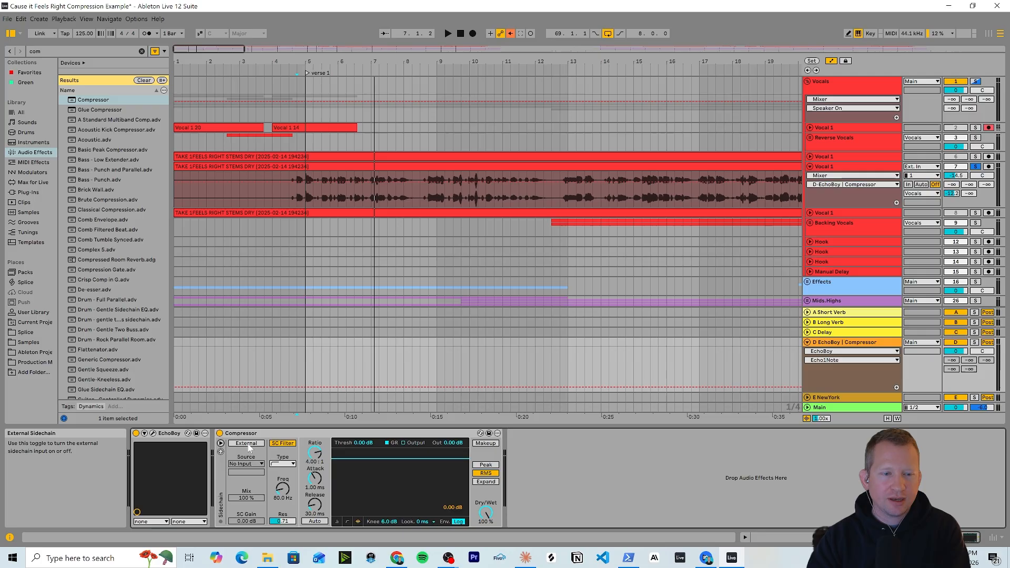
left_click(247, 443)
left_click(247, 464)
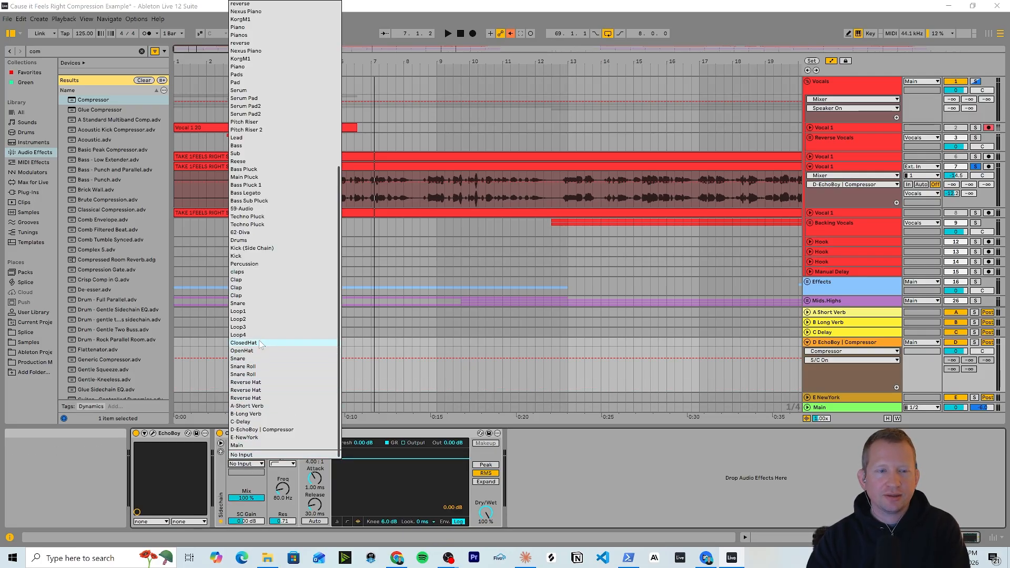
scroll(263, 136, "up", 10)
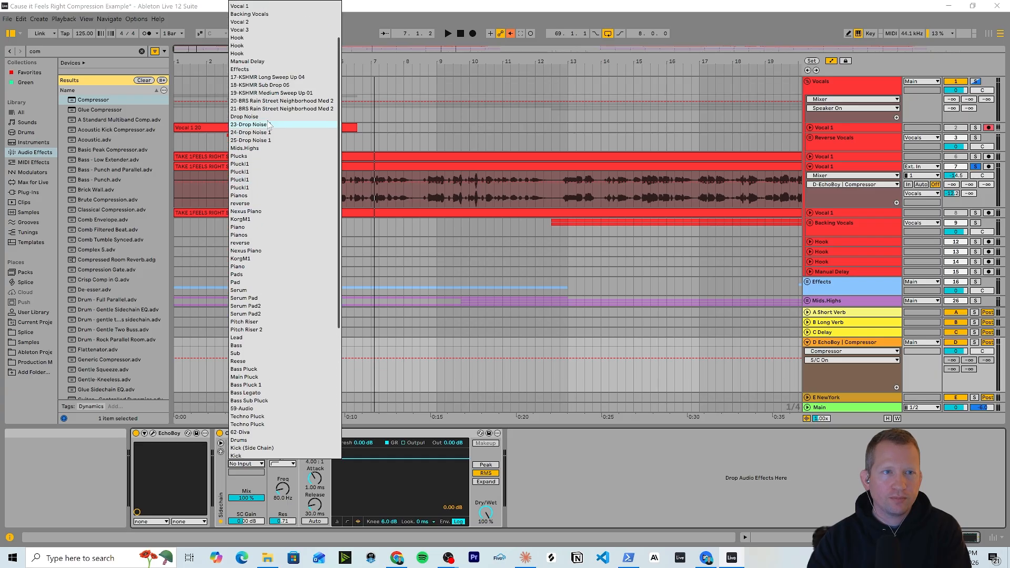
scroll(251, 5, "up", 2)
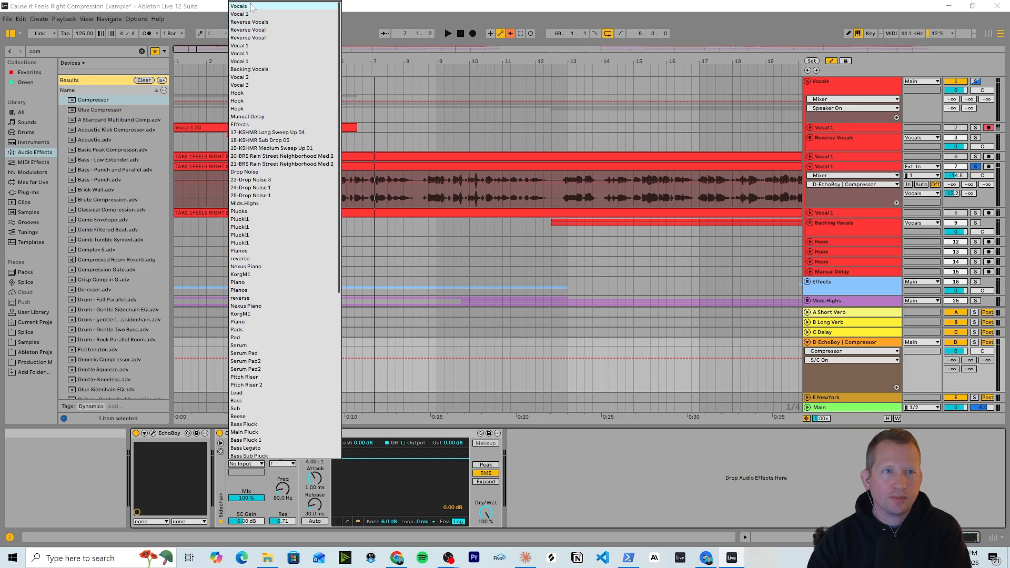
left_click(250, 46)
Step: Play back the soloed vocal and lower the EchoBoy return Compressor's threshold to -25.3 dB
left_click(829, 165)
key("space")
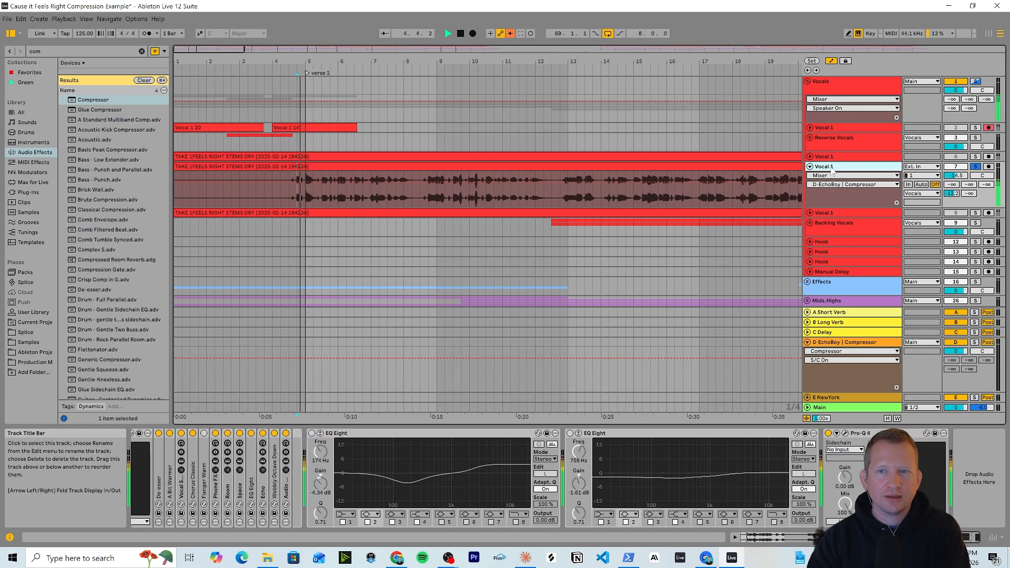
left_click(836, 380)
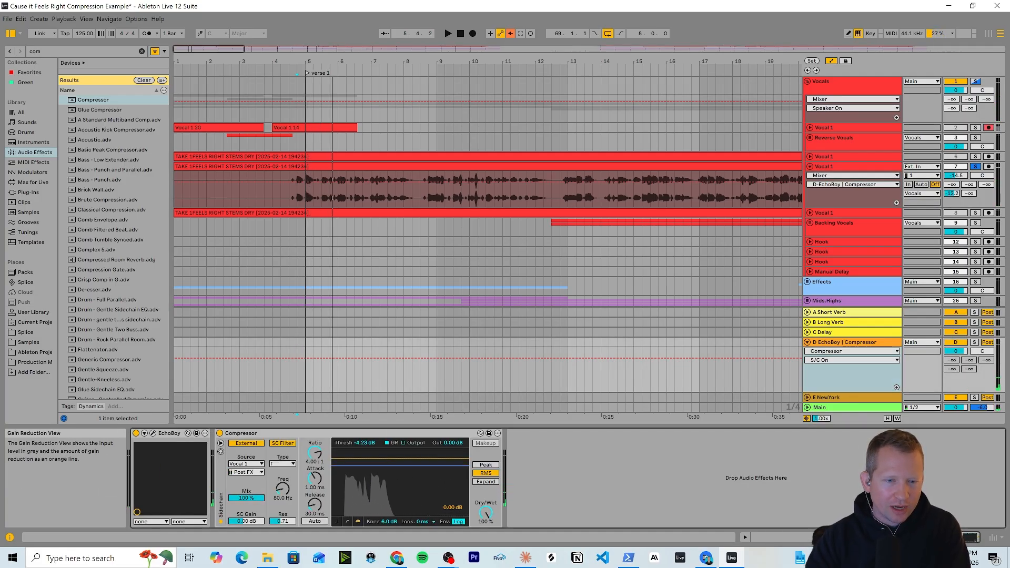
left_click_drag(385, 458, 386, 491)
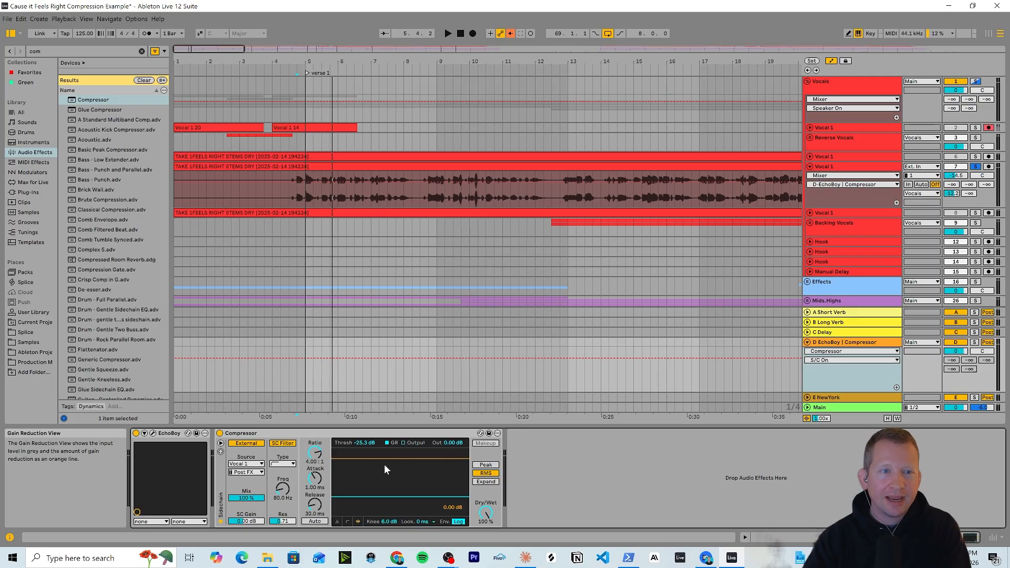
Step: Play the soloed vocal from just before verse 1 and from bar 7, checking gain reduction on the EchoBoy return's Compressor
left_click(290, 201)
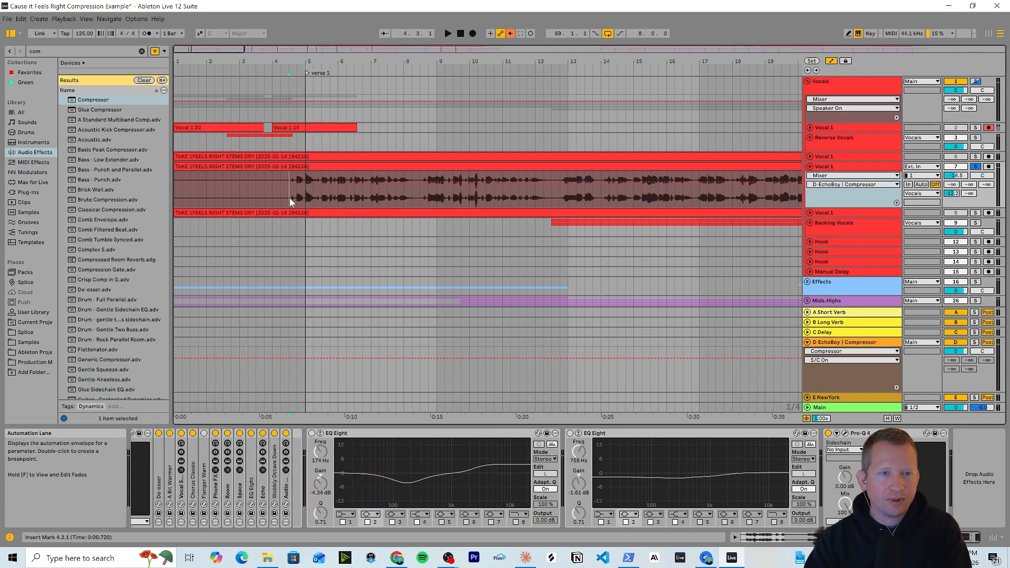
left_click(850, 381)
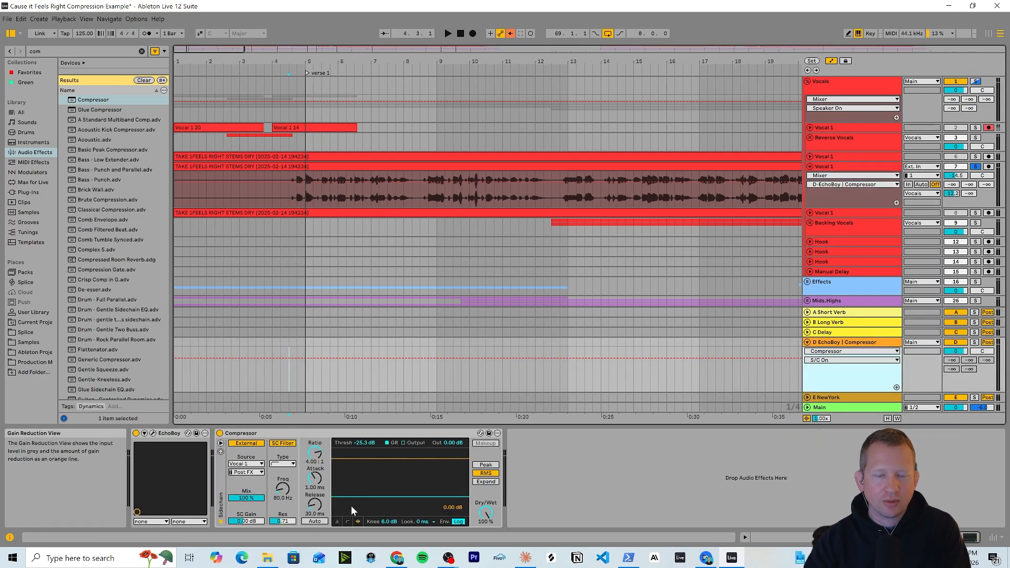
key("space")
key("space")
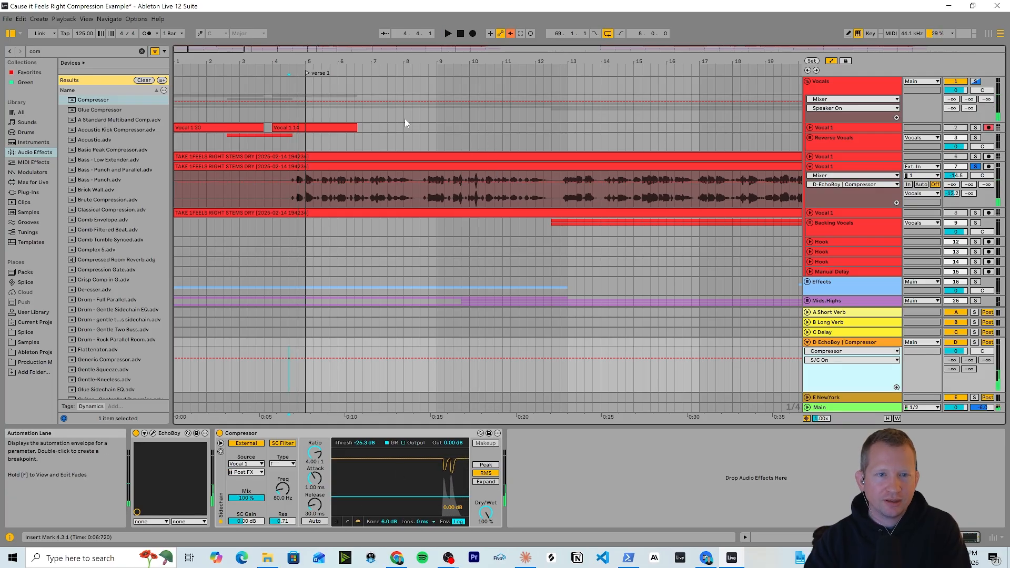
left_click(370, 197)
left_click(816, 380)
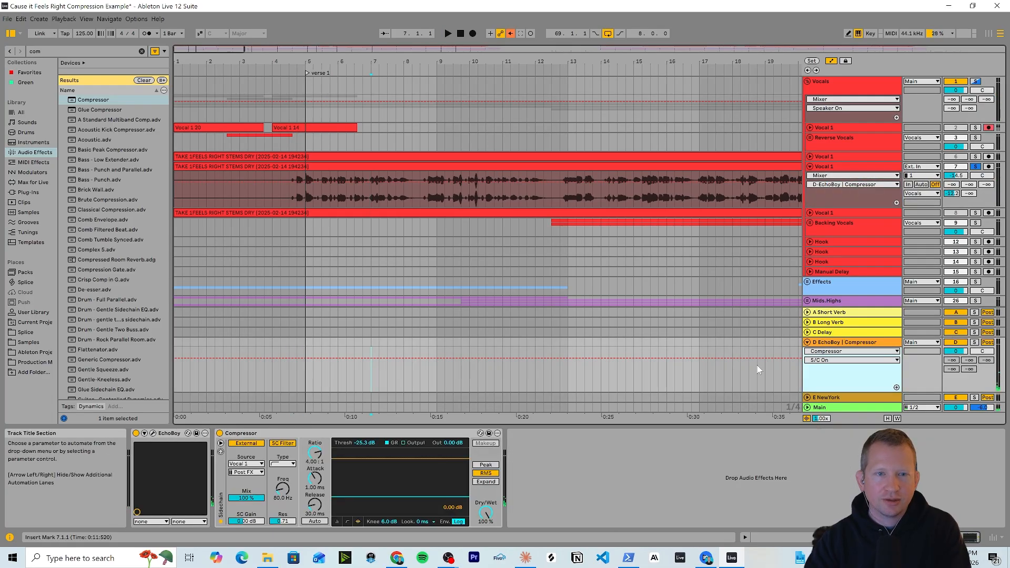
left_click(373, 204)
key("space")
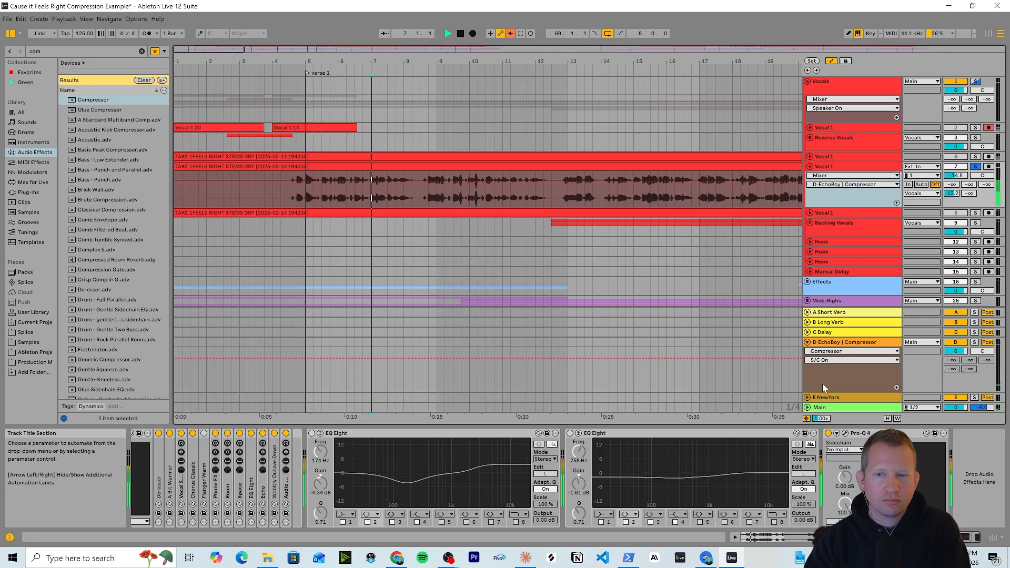
left_click(821, 386)
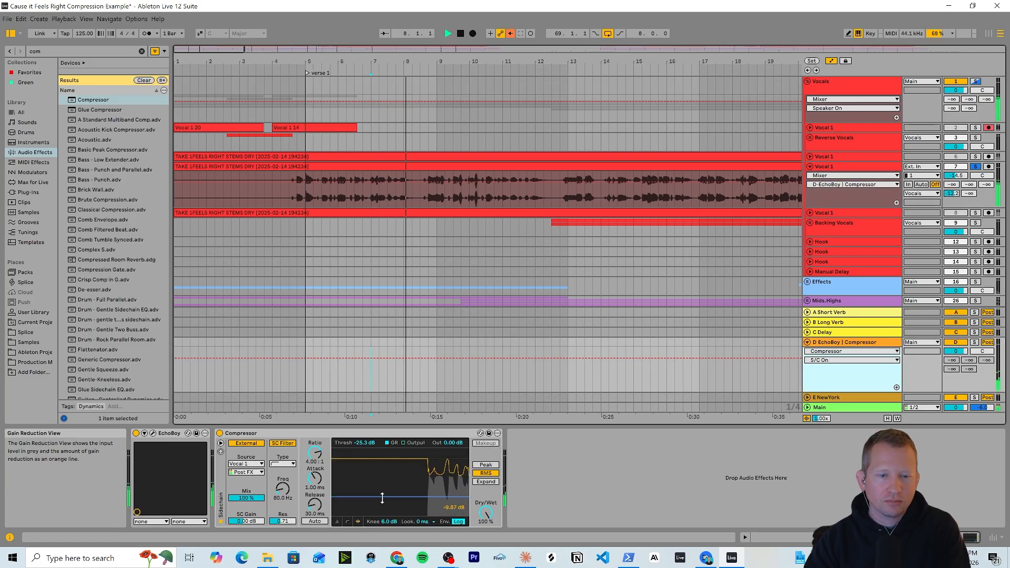
key("space")
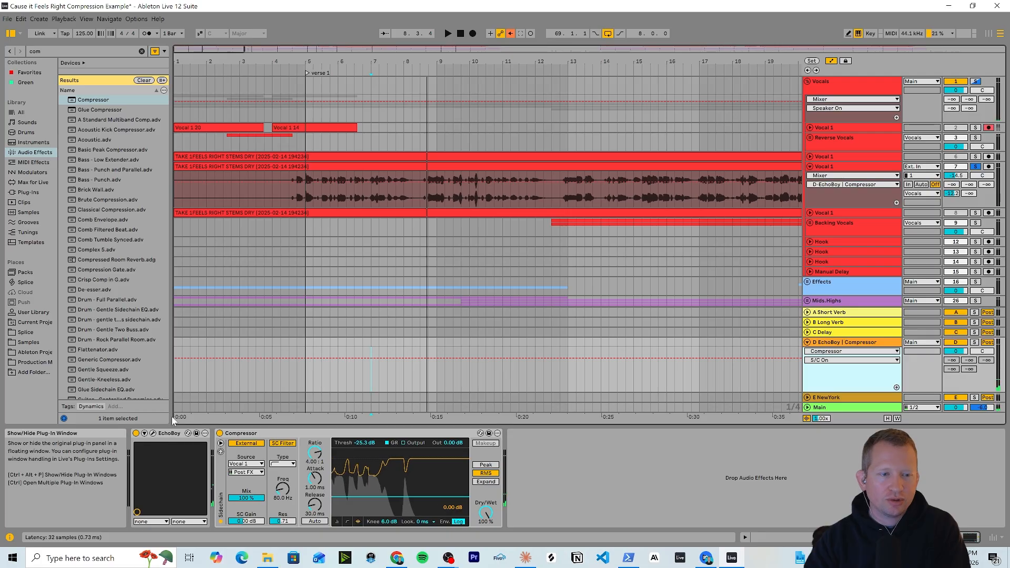
Step: Lower the EchoBoy plug-in's feedback slightly and set Vocal 1's D-EchoBoy send to -17.2 dB
left_click(153, 434)
left_click_drag(423, 350, 419, 355)
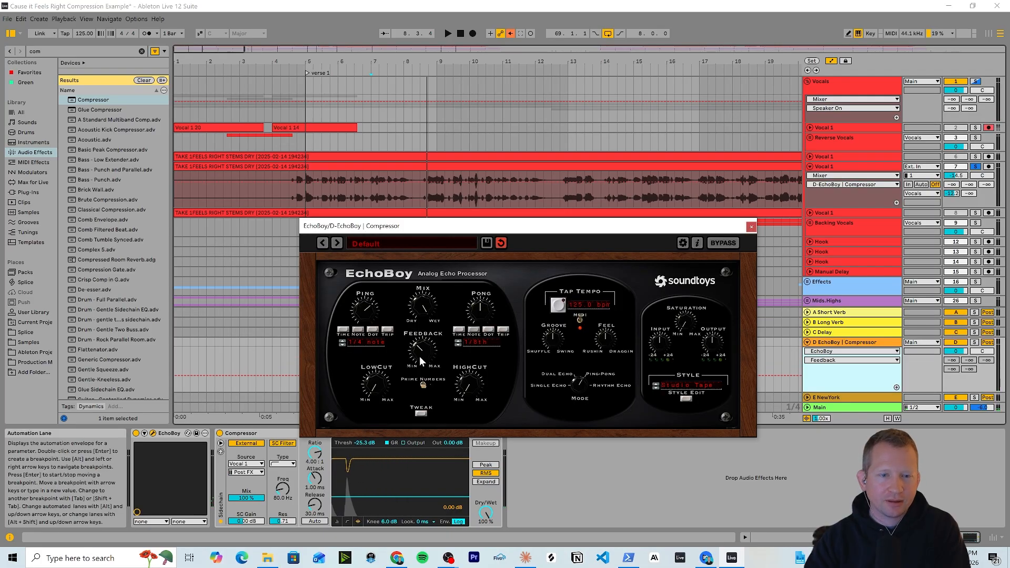
left_click(751, 227)
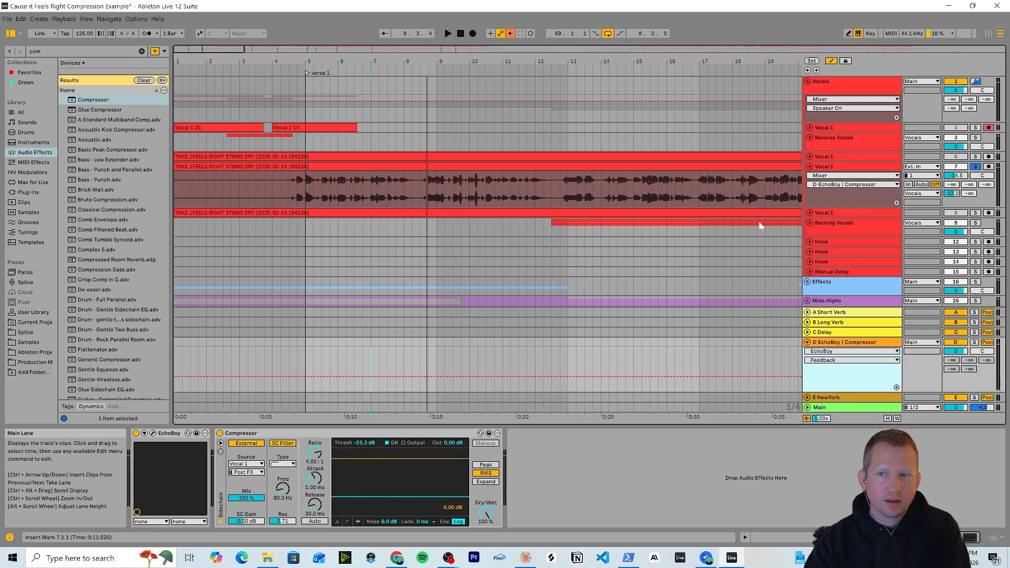
left_click(952, 193)
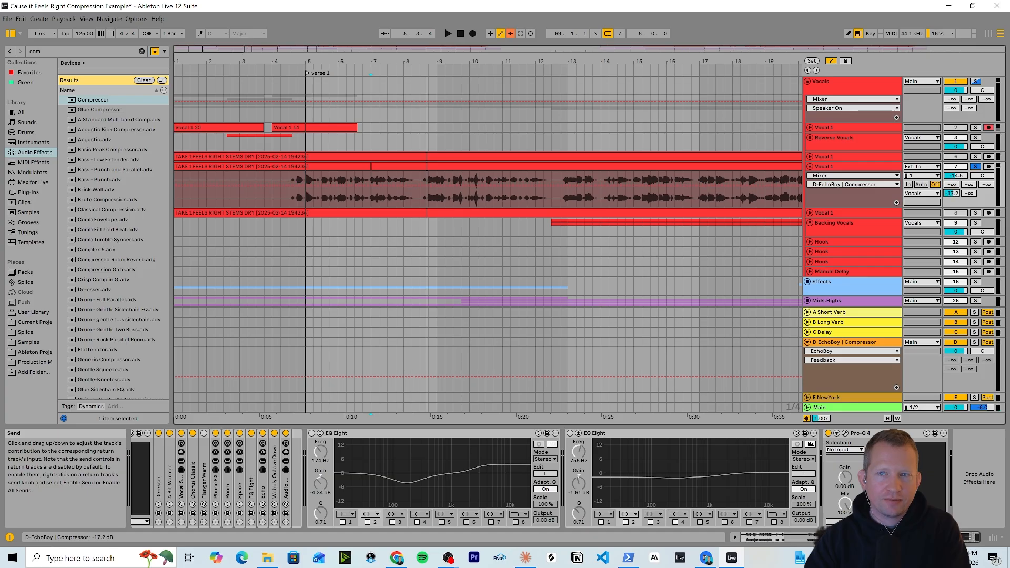
Step: Audition the vocal and set the EchoBoy return's Compressor to a -39.2 dB threshold, 0.39 ms attack and 4.40 ms release
left_click(840, 382)
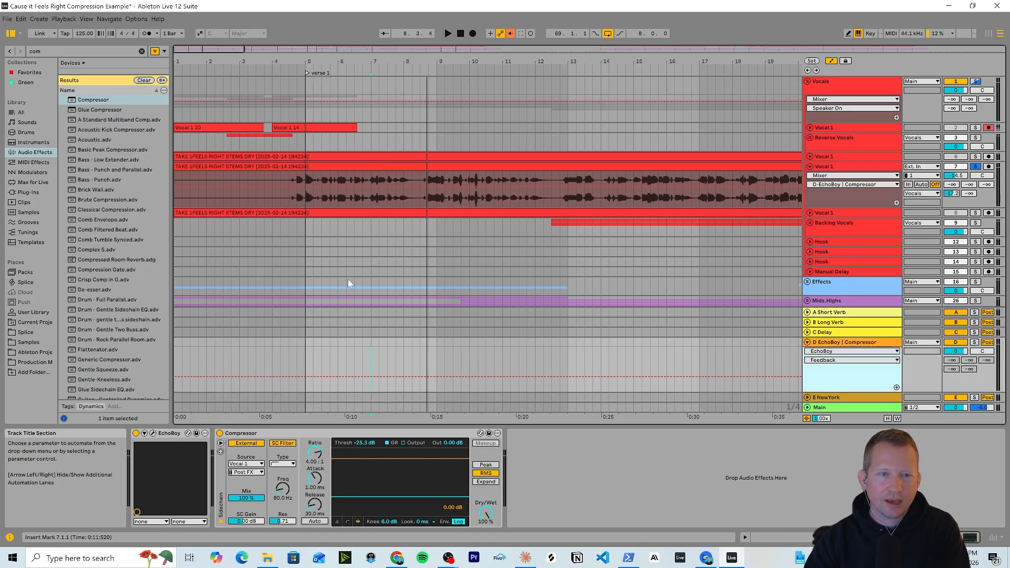
key("space")
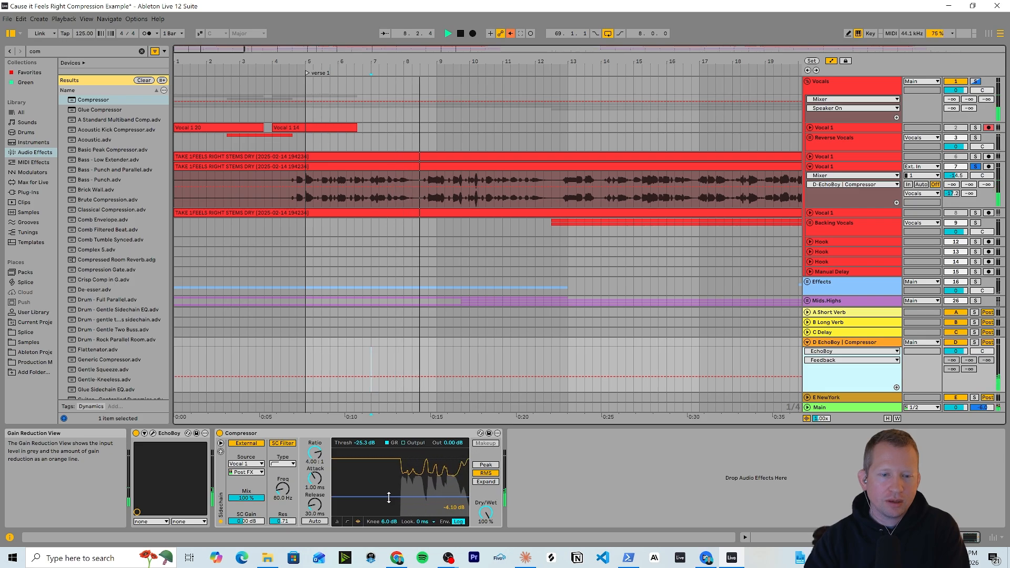
key("space")
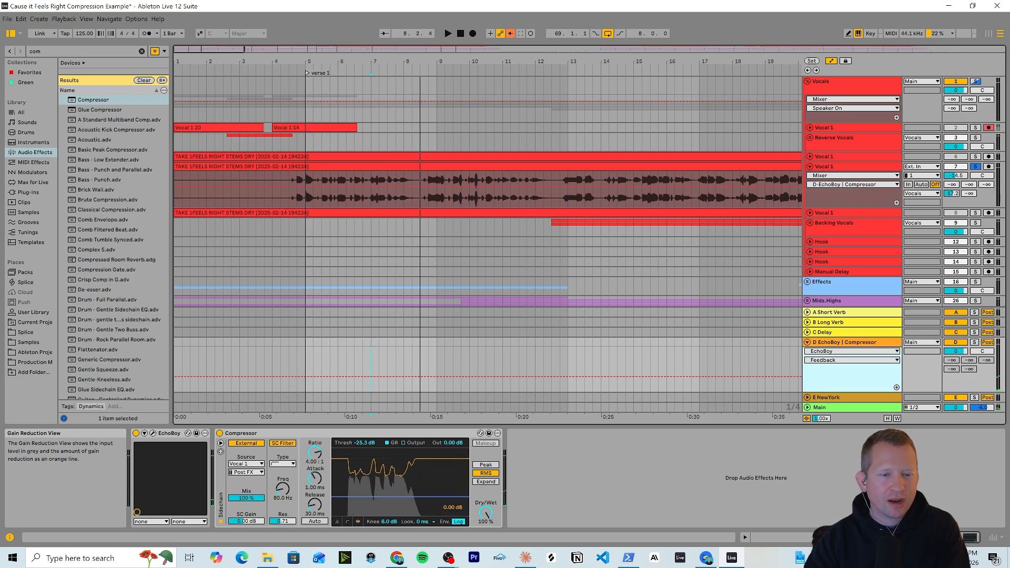
left_click_drag(389, 496, 389, 504)
left_click(315, 478)
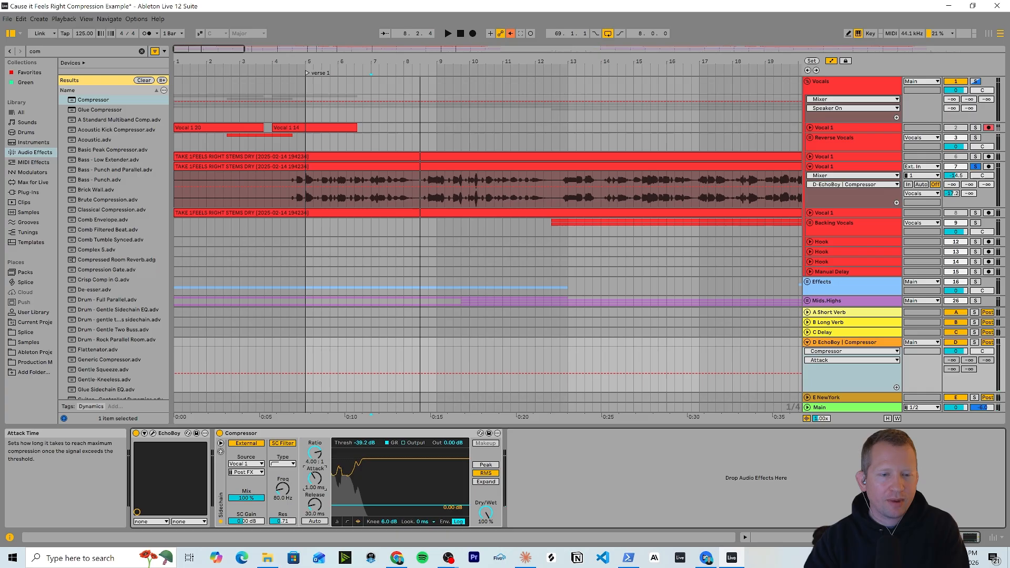
left_click_drag(315, 478, 315, 515)
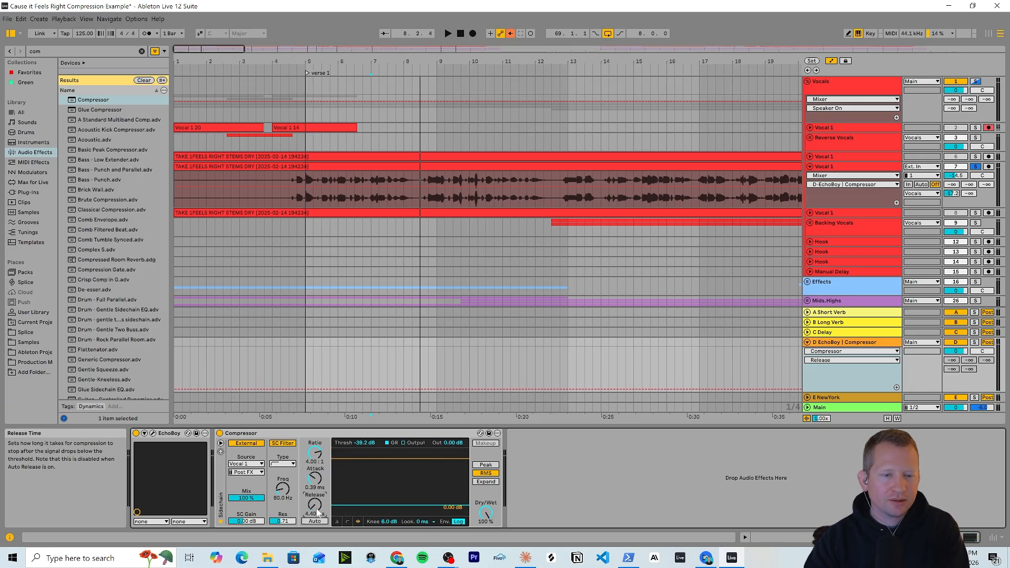
left_click(314, 479)
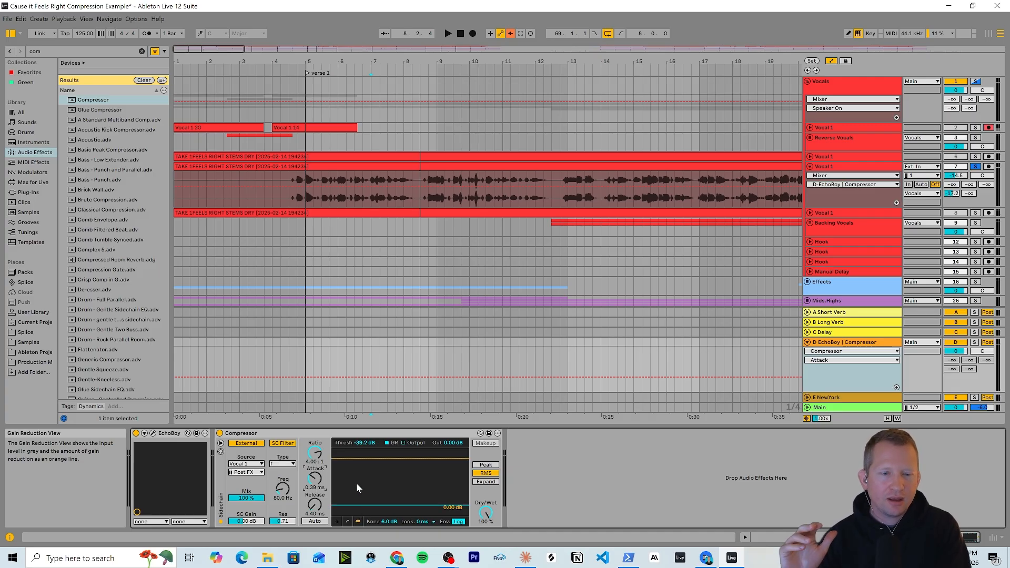
Step: Play back the vocal and lower the EchoBoy return Compressor's threshold to -40.3 dB
key("space")
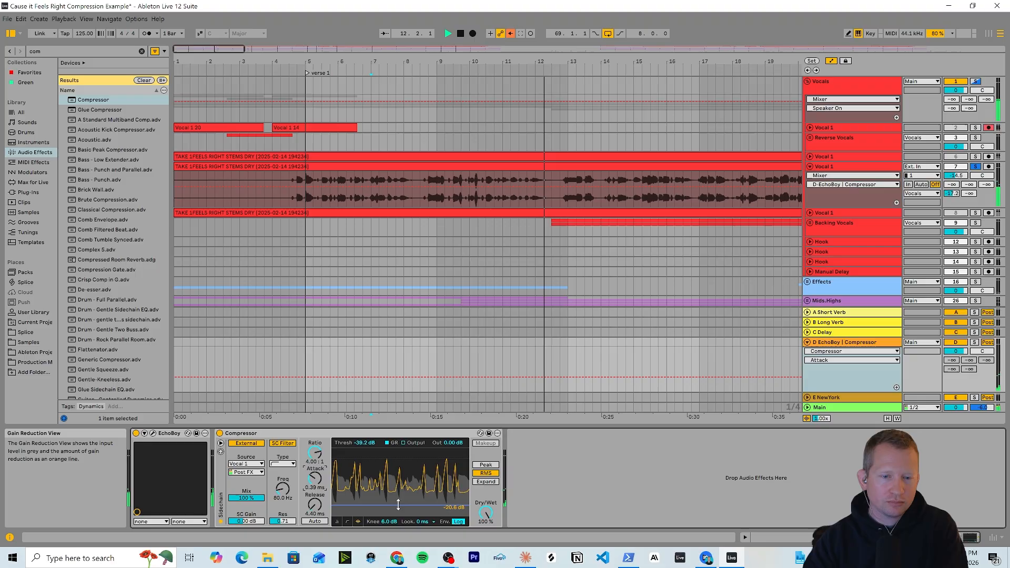
key("space")
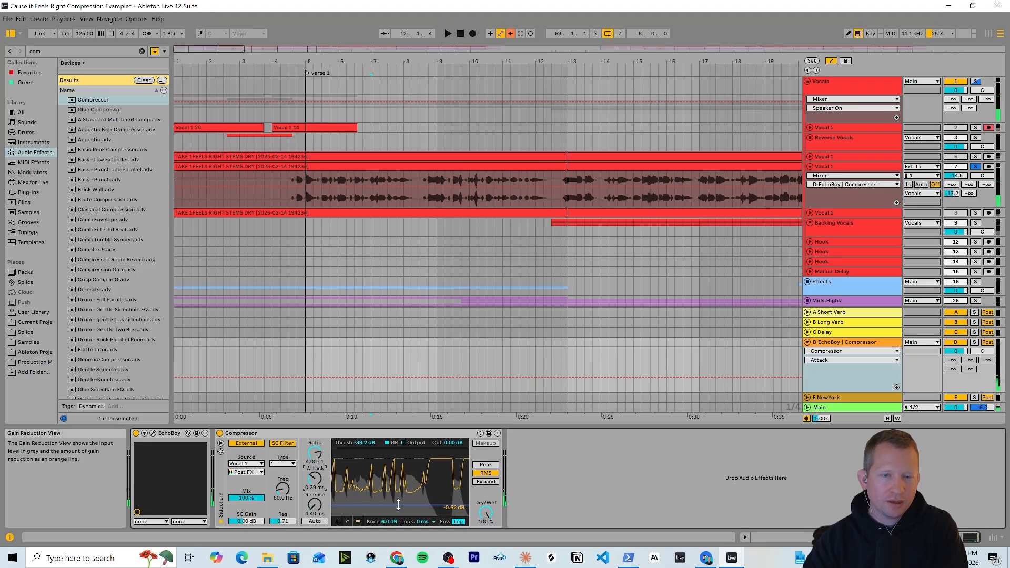
left_click_drag(398, 505, 398, 506)
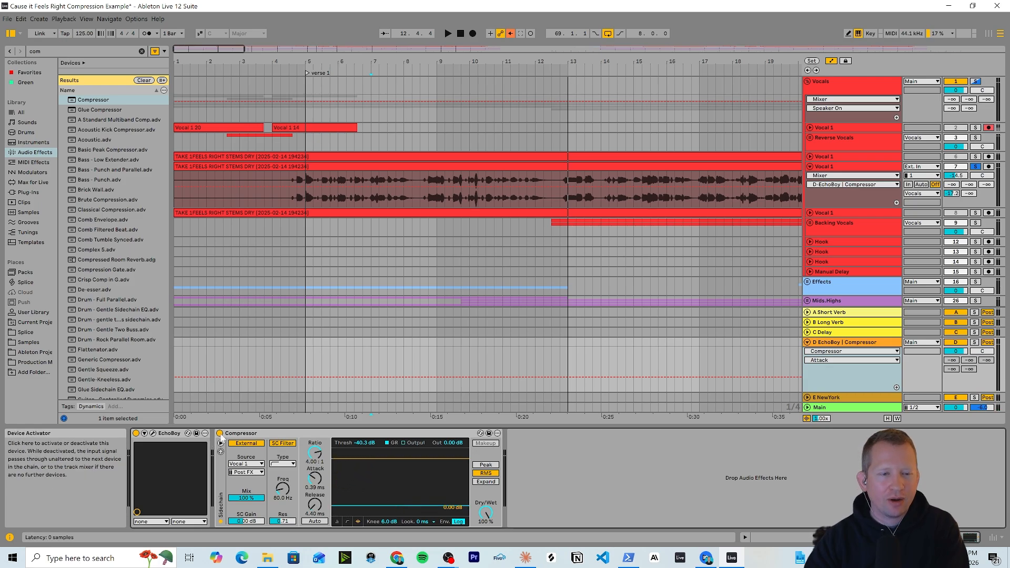
Step: Play the vocal from bar 7 with the EchoBoy return's Compressor bypassed, and re-enable it after listening
left_click(370, 197)
key("space")
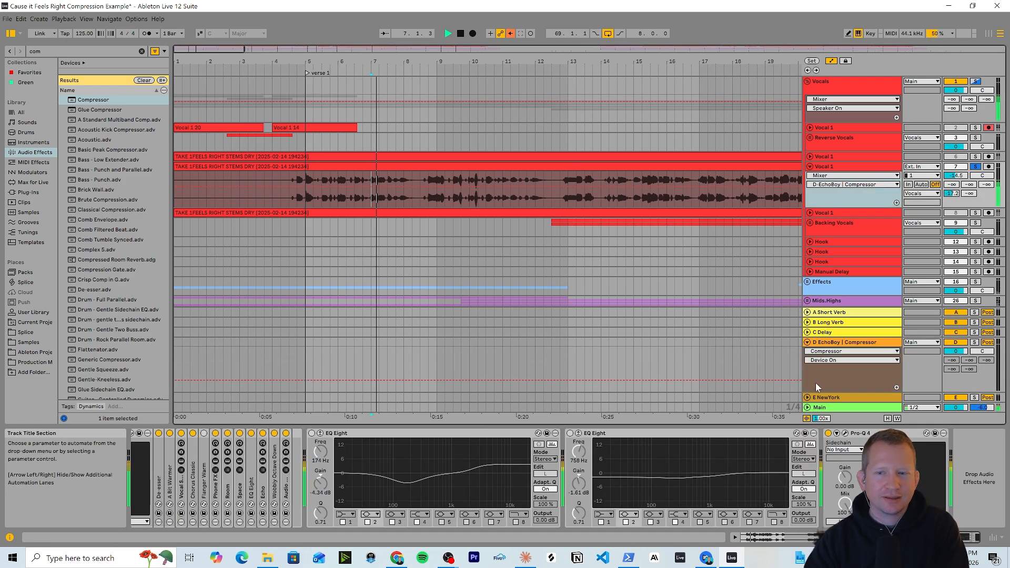
left_click(815, 383)
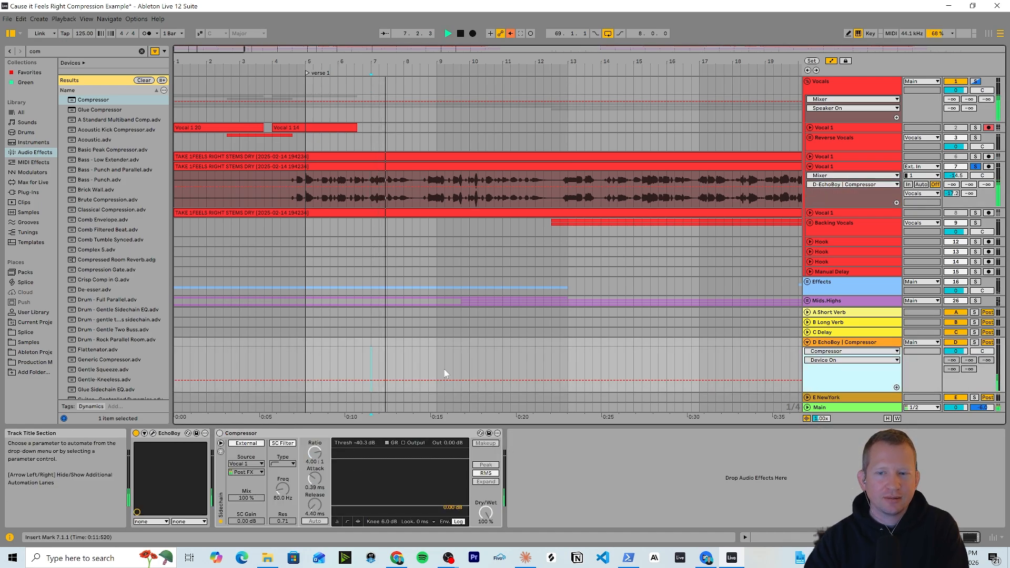
key("space")
left_click(219, 433)
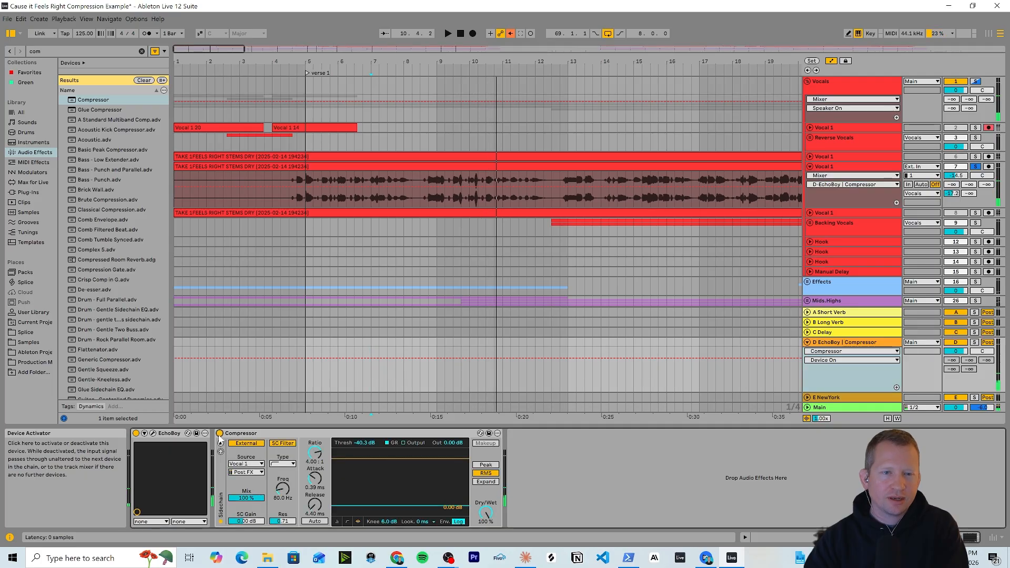
Step: Play the vocal with the Compressor active and lower its threshold to -43.6 dB
key("space")
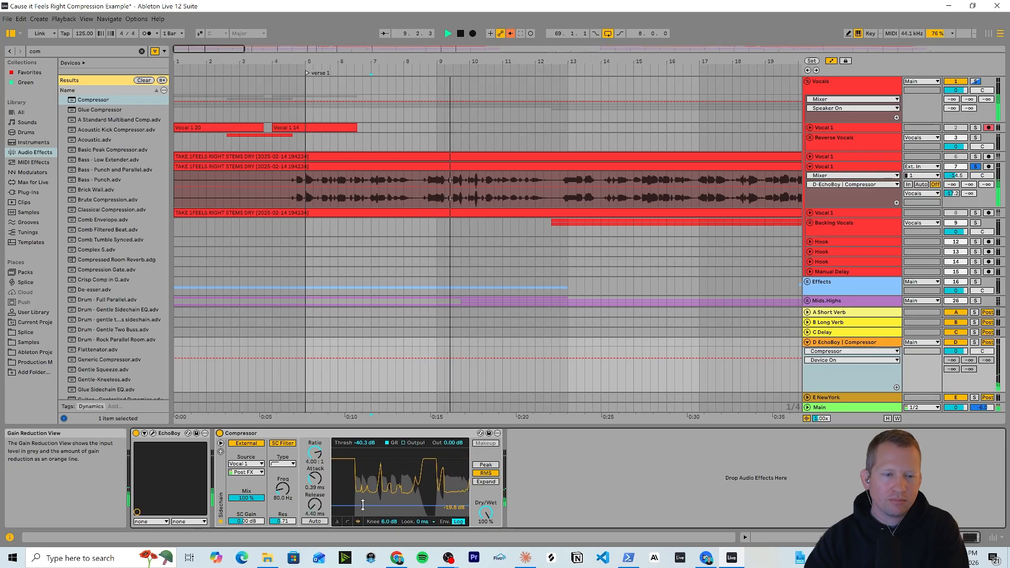
left_click_drag(358, 506, 357, 508)
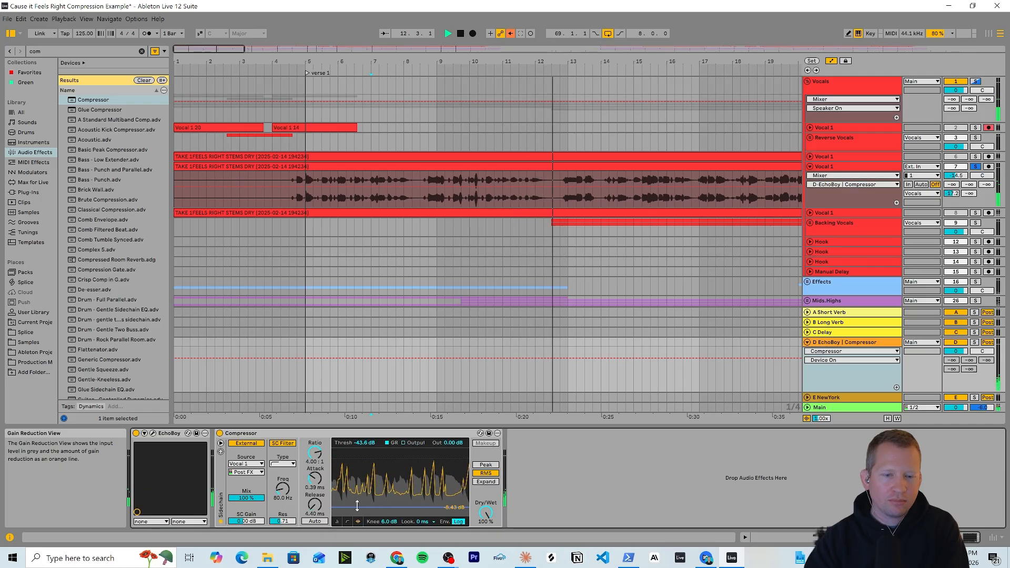
key("space")
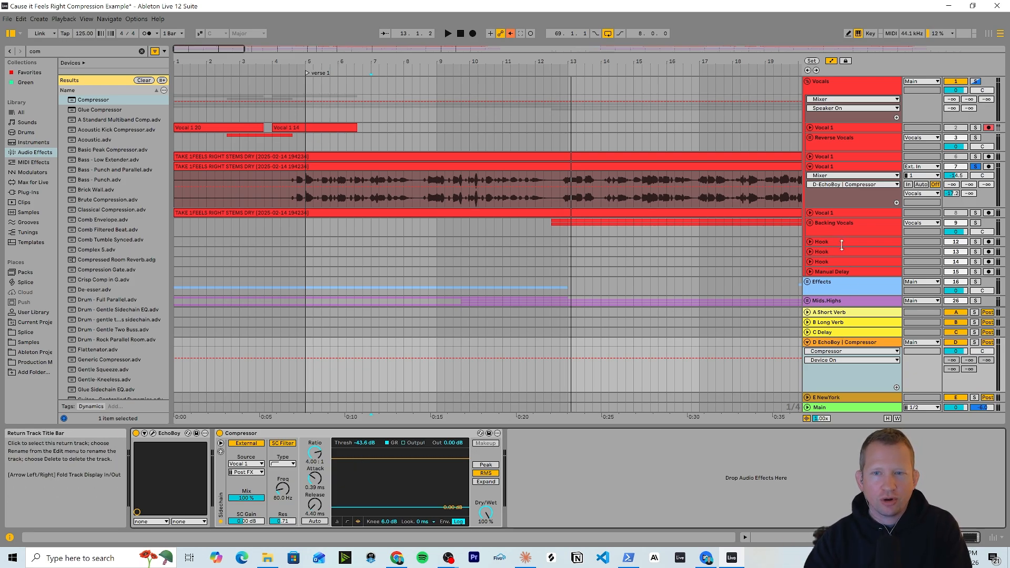
Step: Insert a return track after D EchoBoy, search the plug-ins for "valh", and load ValhallaShimmer on the new return
right_click(837, 345)
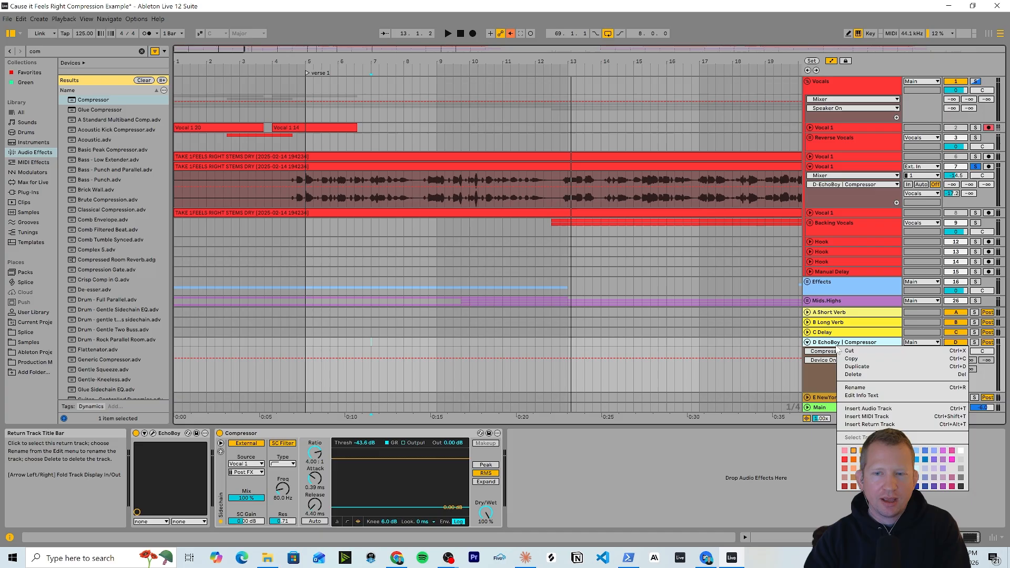
left_click(866, 425)
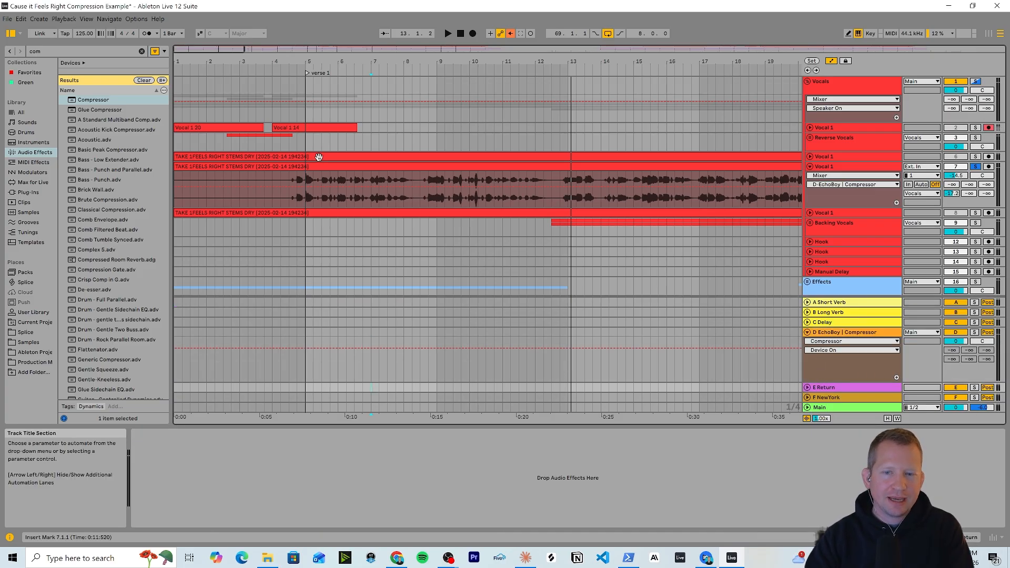
left_click(54, 52)
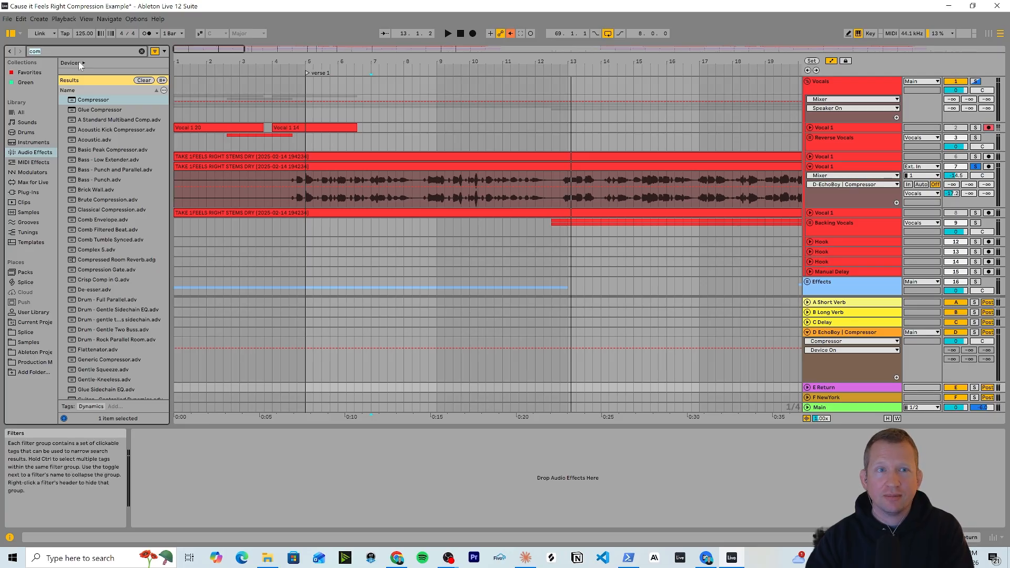
key("BackSpace")
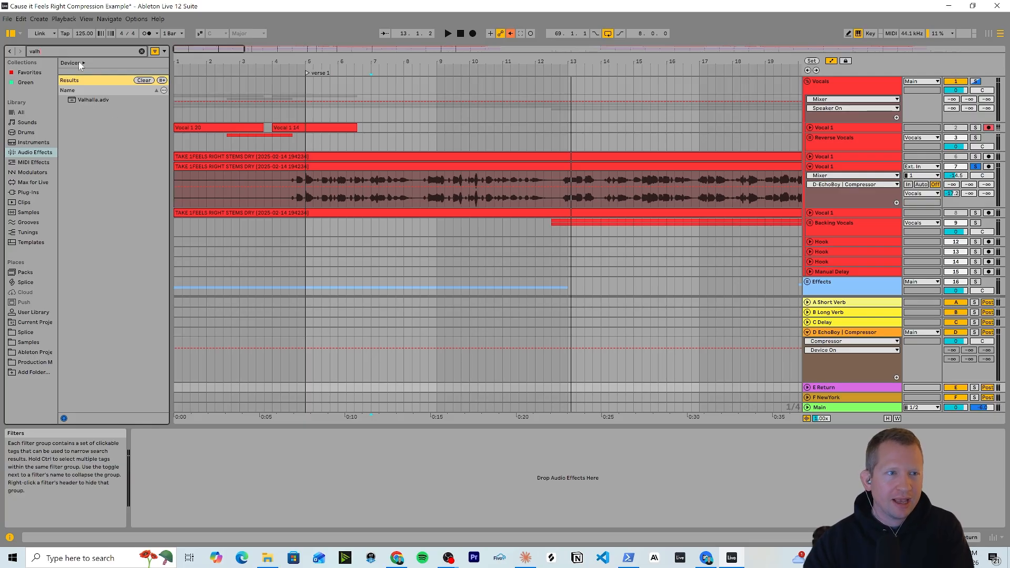
left_click(24, 192)
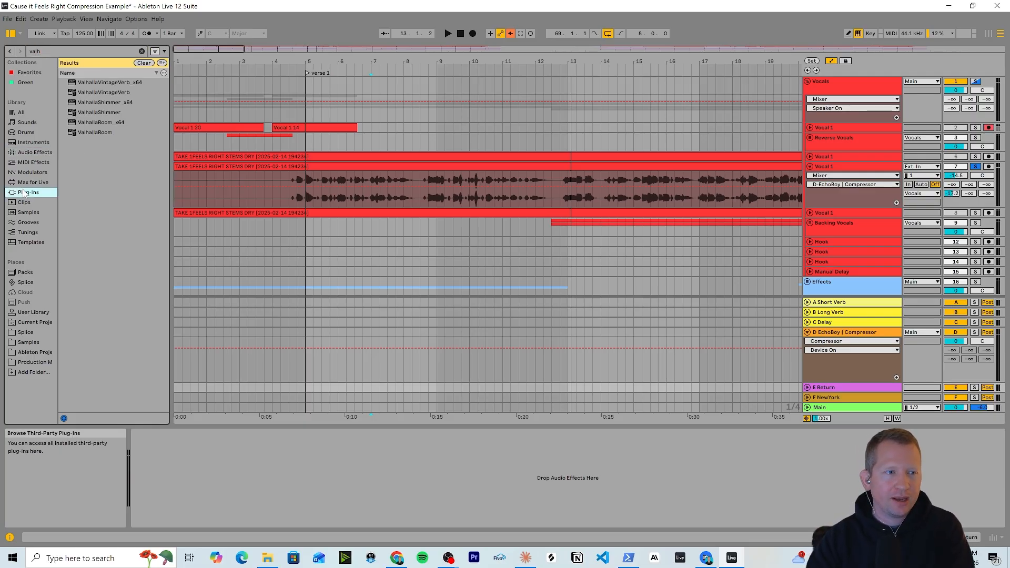
left_click(96, 113)
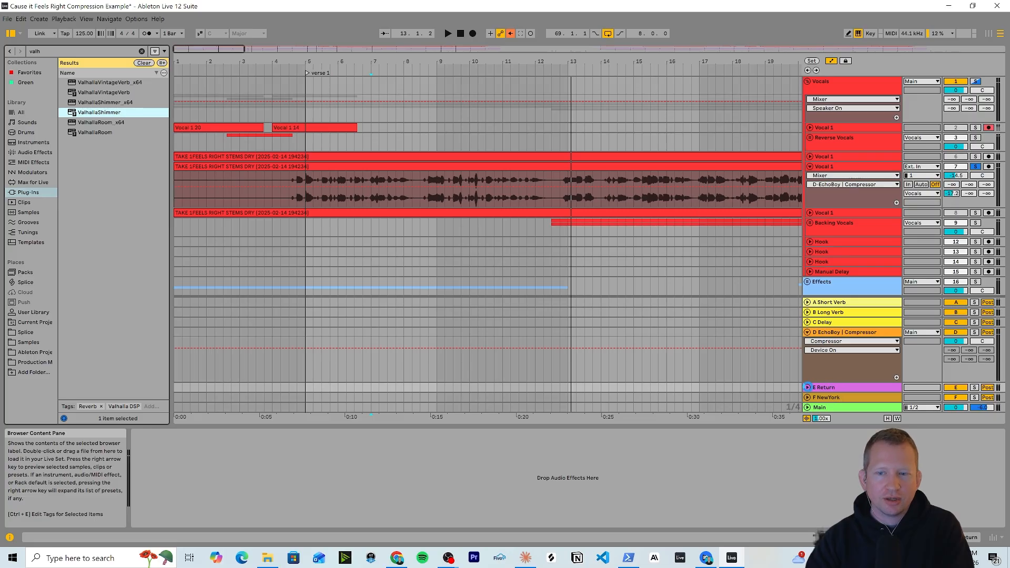
Step: Copy the sidechained Compressor from the D EchoBoy return to after ValhallaShimmer on the E return
left_click(843, 332)
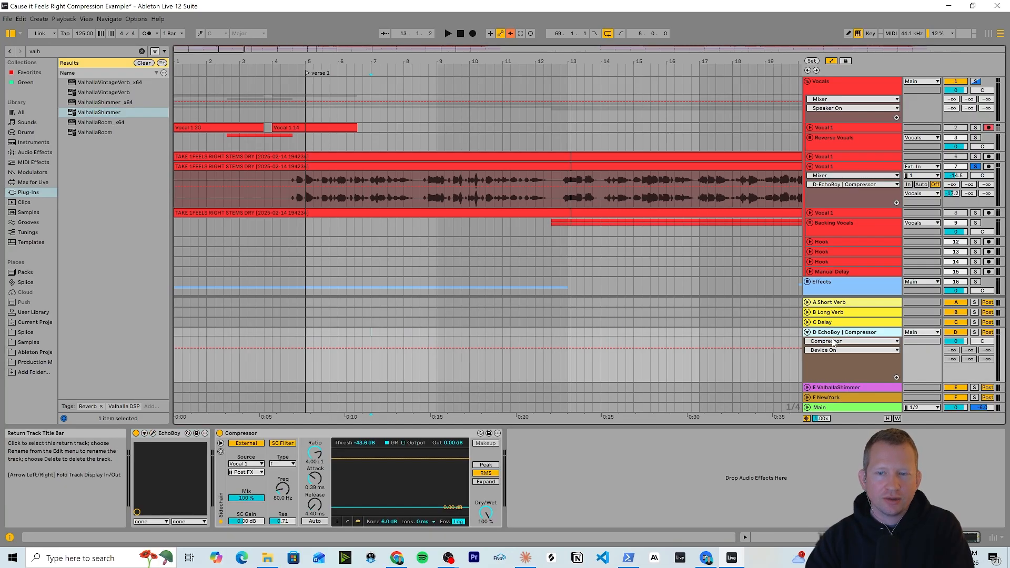
left_click(334, 434)
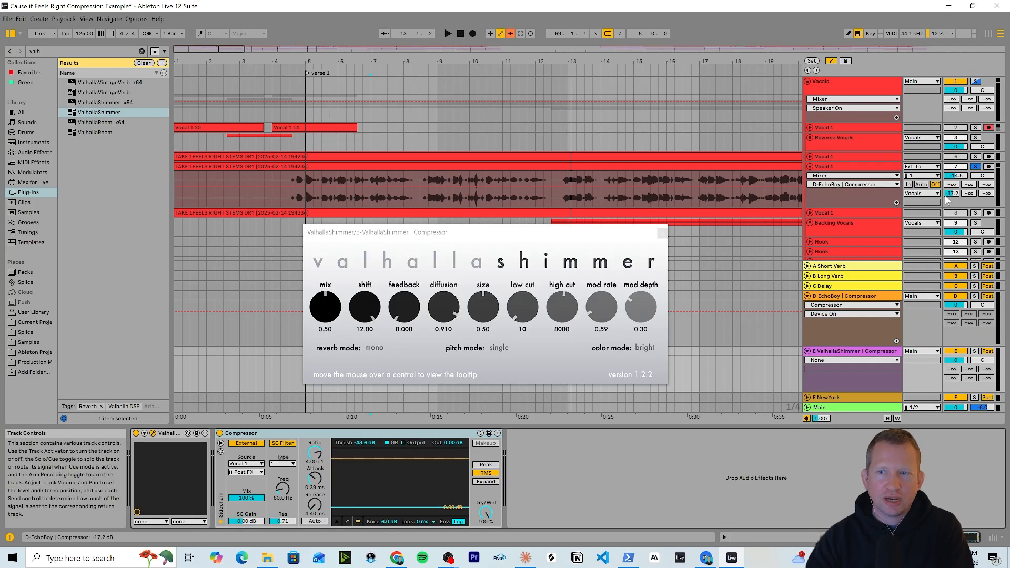
left_click(803, 181)
Step: Place the playback start just before verse 1 and lower Vocal 1's D-EchoBoy send to -inf dB
left_click(288, 373)
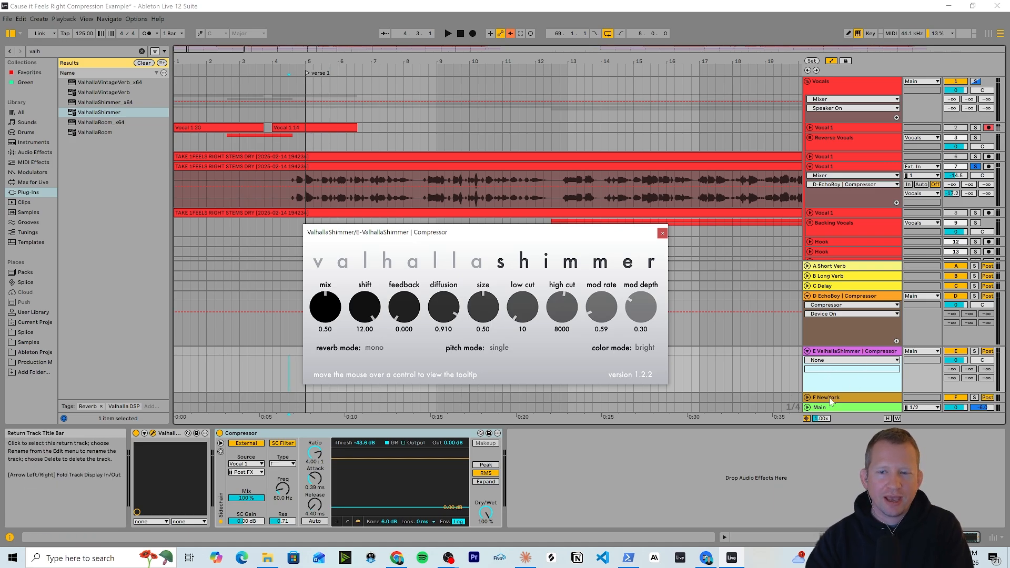
left_click(849, 354)
left_click_drag(946, 194, 945, 231)
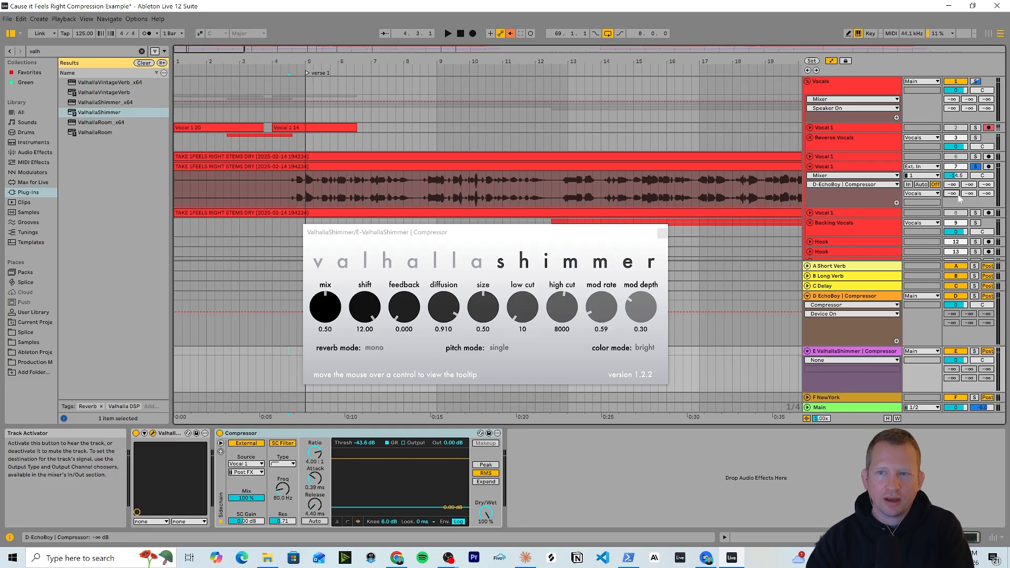
Step: Raise Vocal 1's E-ValhallaShimmer send to about -10.3 dB and audition the shimmer with its Compressor bypassed before reactivating the Compressor
mouse_move(969, 193)
left_mouse_down()
mouse_move(968, 178)
mouse_move(969, 191)
left_mouse_up()
key("space")
left_click(219, 433)
key("space")
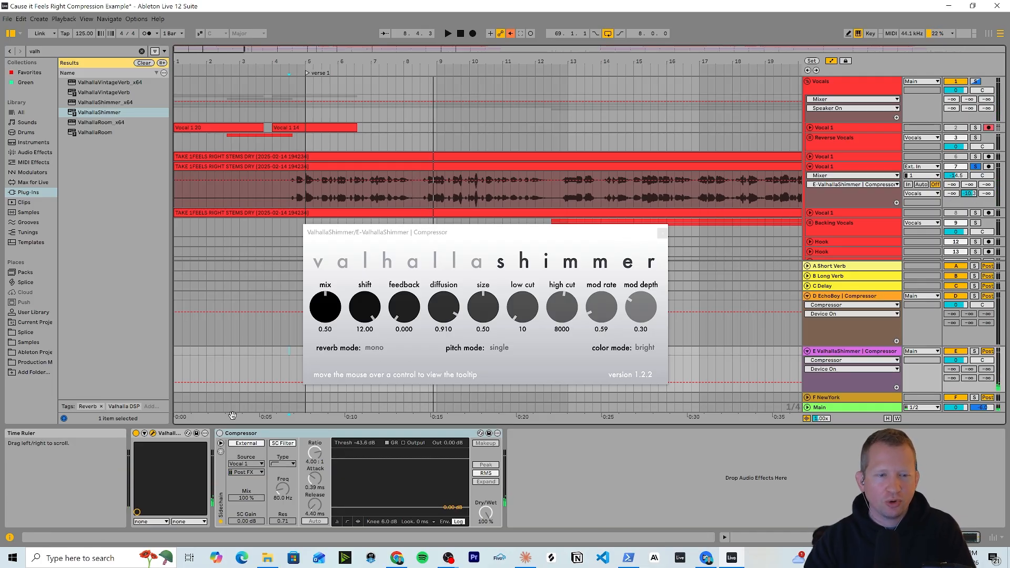
left_click(219, 432)
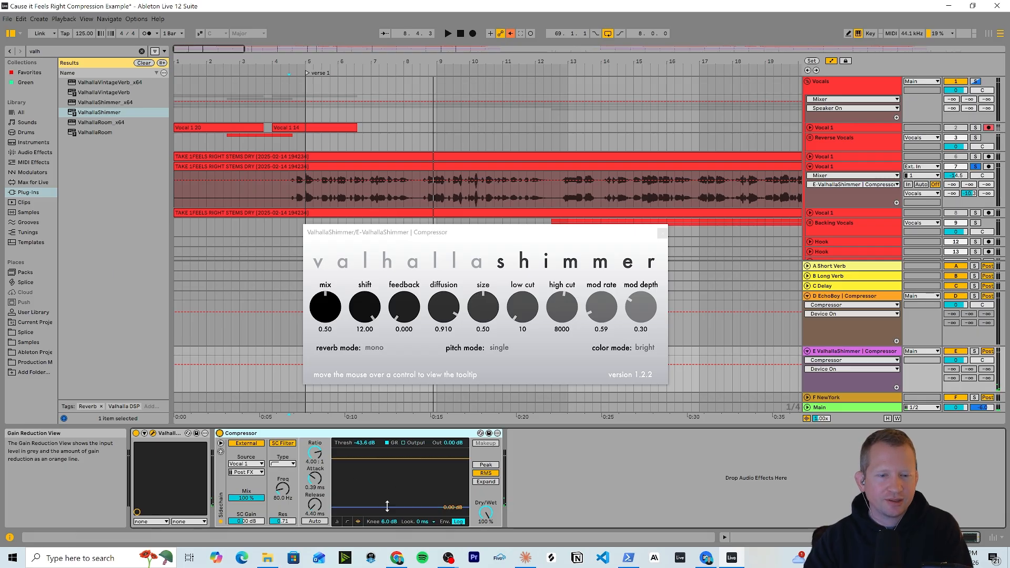
Step: Adjust the shimmer return's Compressor to a -39.2 dB threshold, 0.04 ms attack and 92.1 ms release while auditioning the vocal
left_click_drag(385, 507, 385, 503)
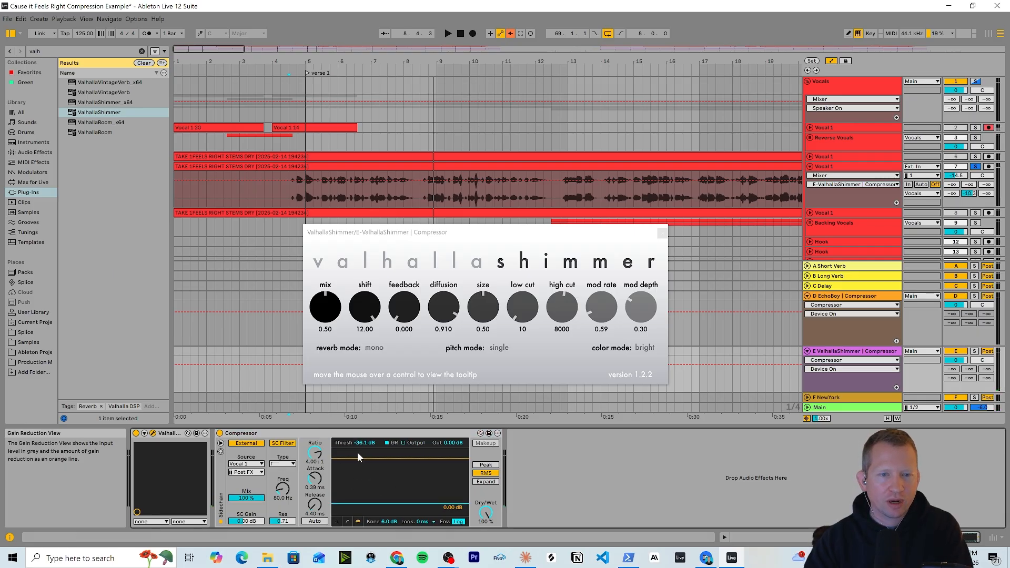
key("space")
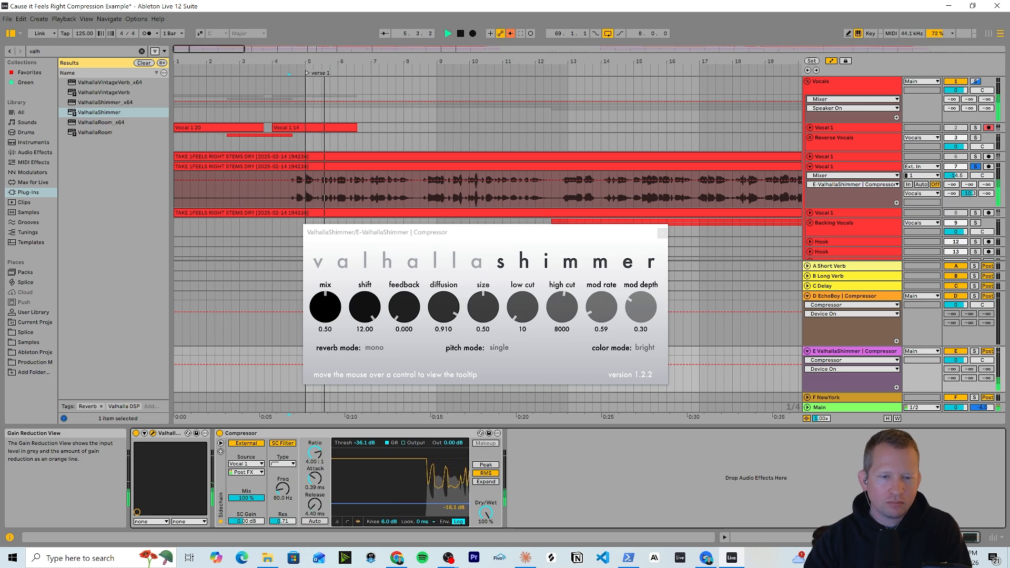
left_click_drag(386, 503, 386, 505)
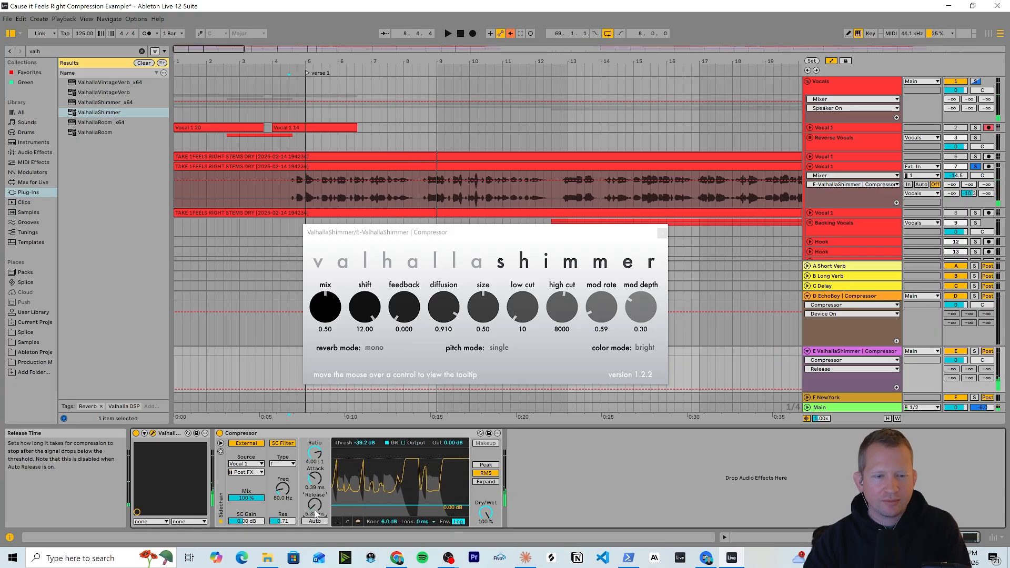
mouse_move(316, 512)
left_mouse_down()
mouse_move(314, 480)
mouse_move(321, 496)
left_mouse_up()
key("space")
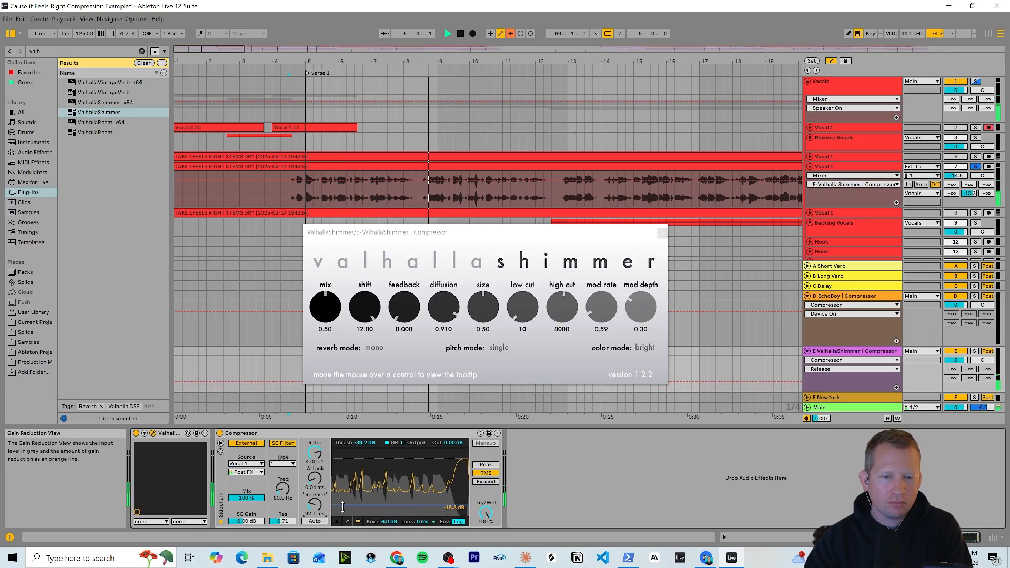
key("space")
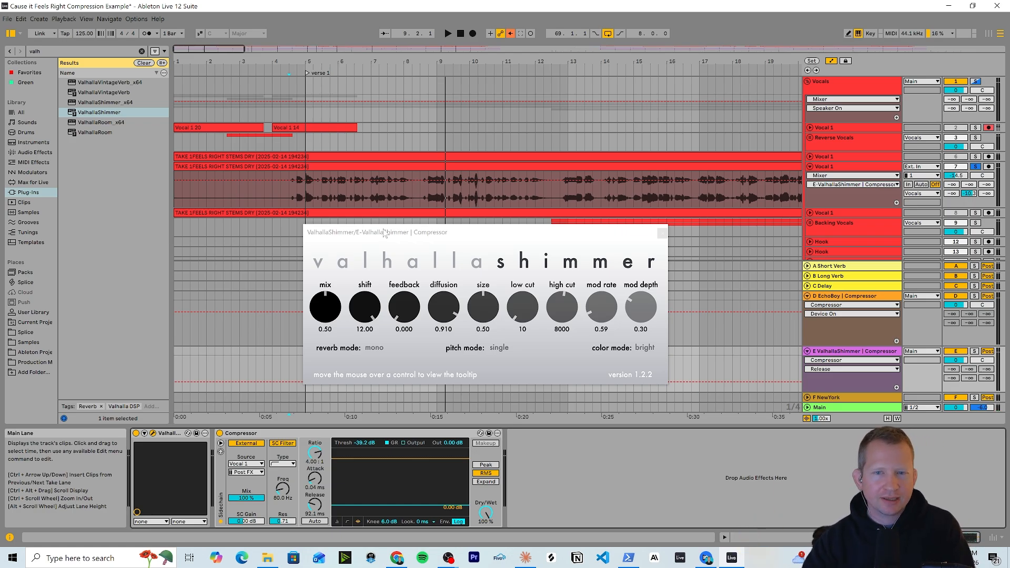
Step: Close the ValhallaShimmer window, fold the D EchoBoy return and Vocals group, and unfold the F NewYork return
left_click(662, 235)
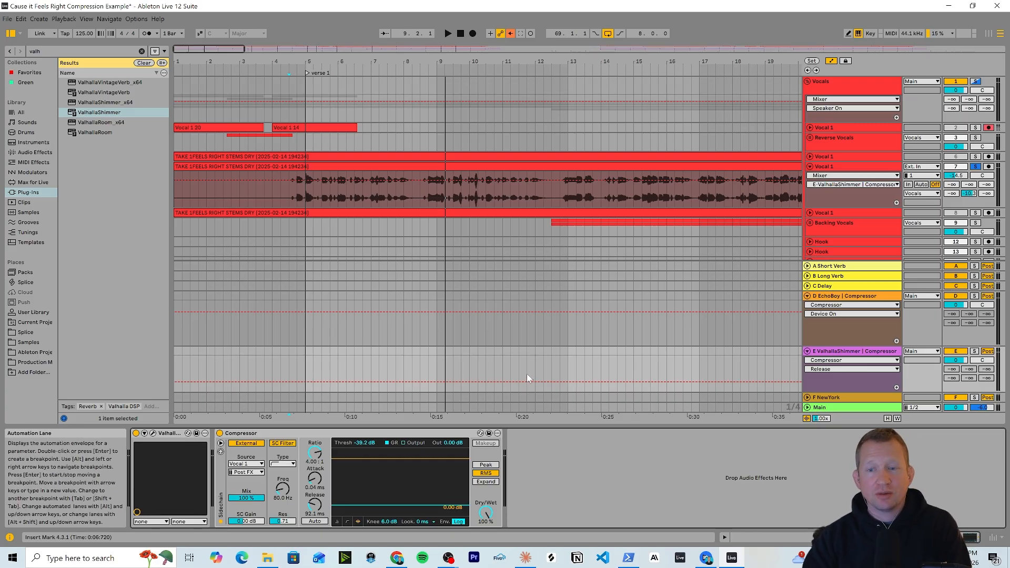
left_click(807, 295)
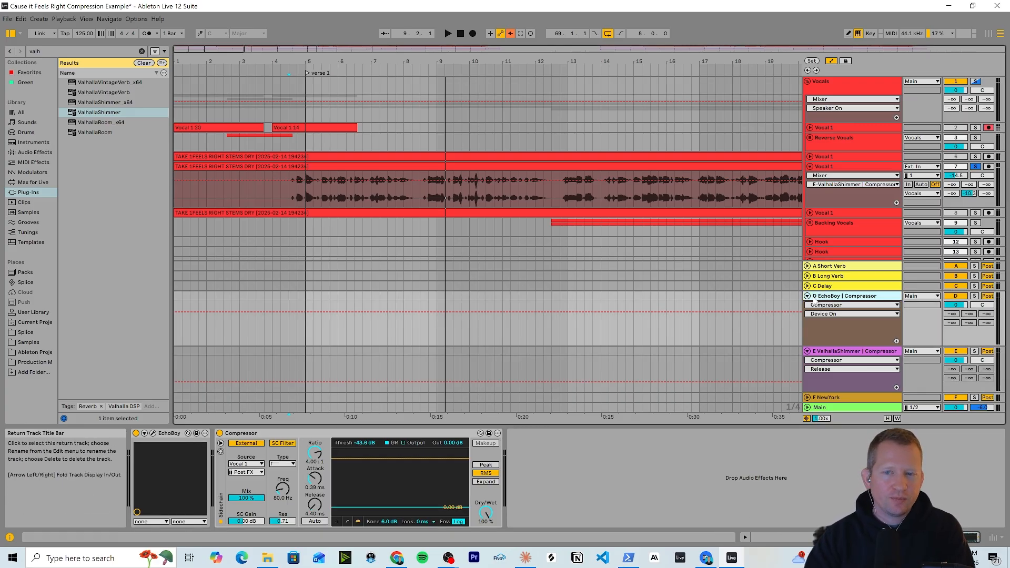
left_click(806, 82)
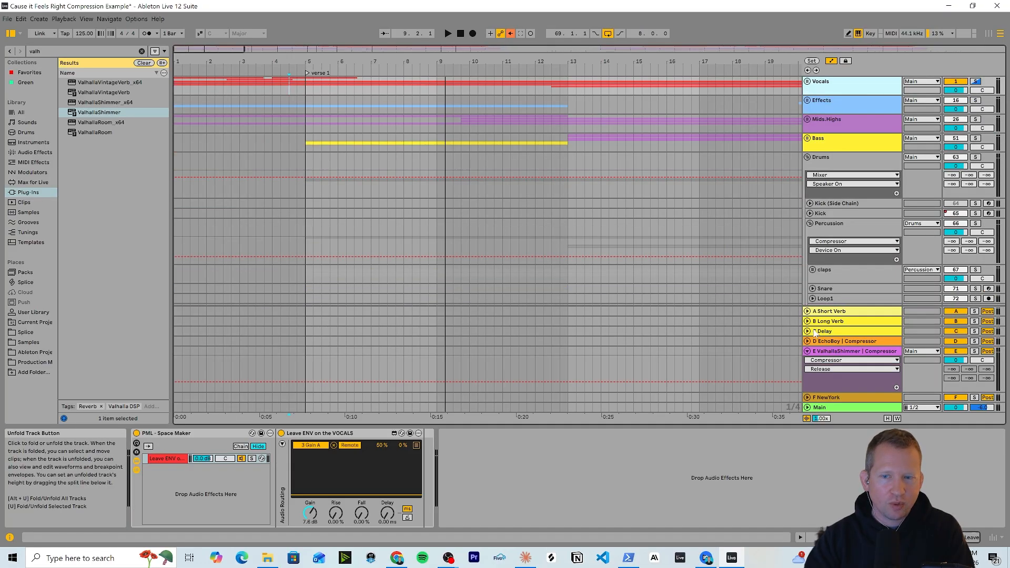
left_click(821, 398)
left_click(806, 398)
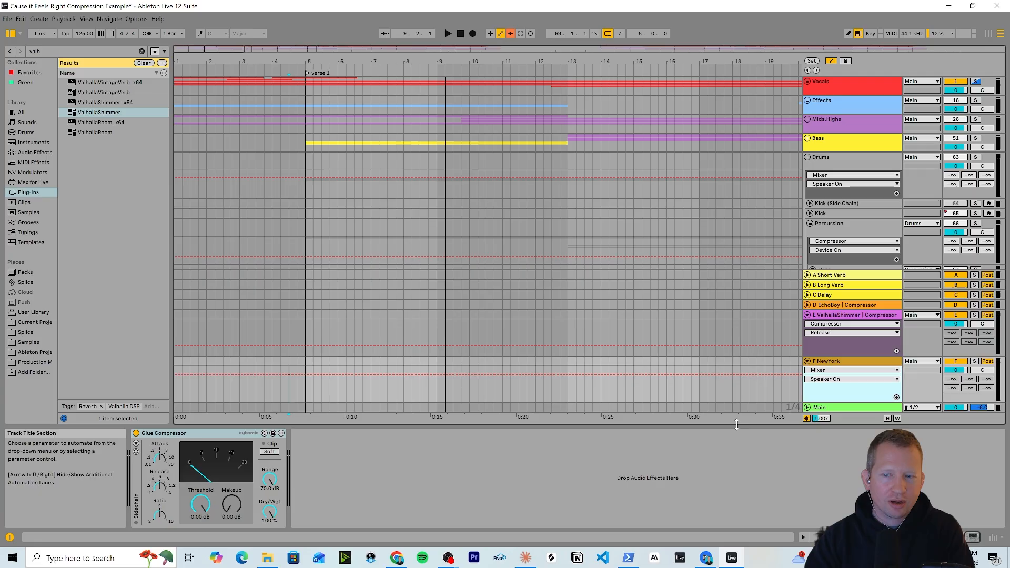
Step: Adjust the NewYork Glue Compressor's attack, release and ratio, with threshold at -34.1 dB and makeup at 3.17 dB
left_click(160, 457)
left_click(161, 485)
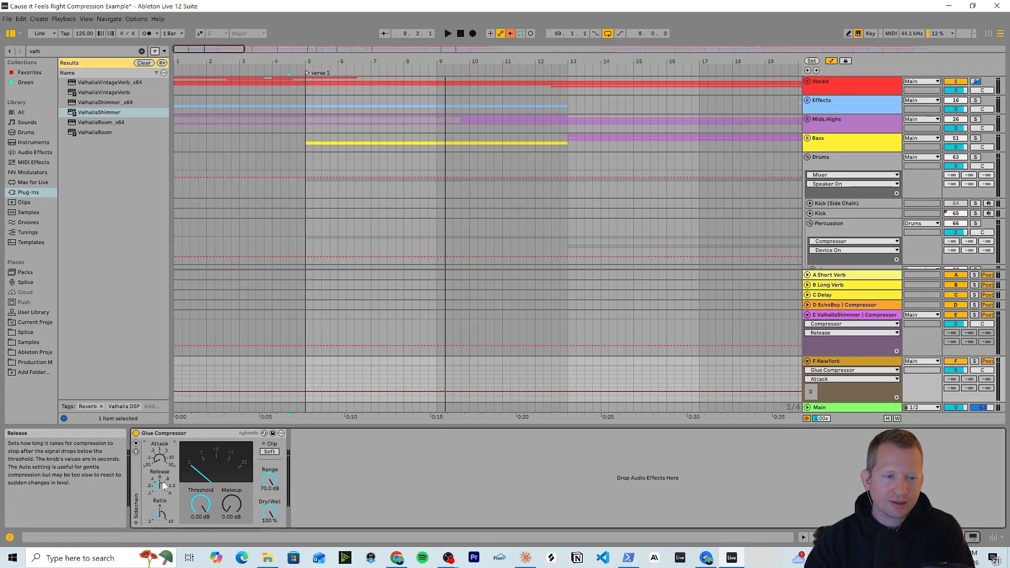
left_click_drag(160, 486, 200, 541)
left_click_drag(228, 511, 228, 503)
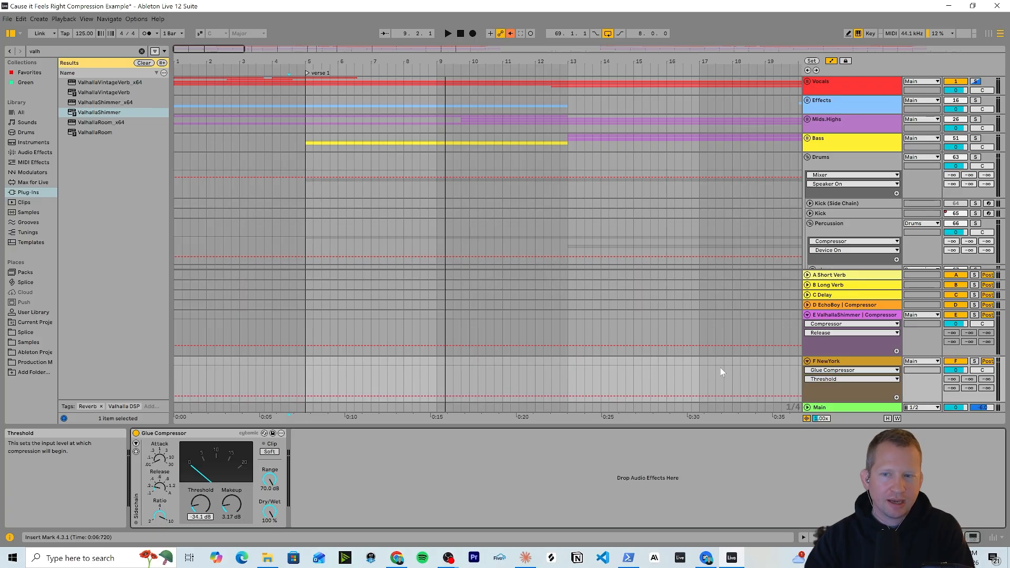
Step: Fold the E ValhallaShimmer return and solo the Percussion group
left_click(806, 314)
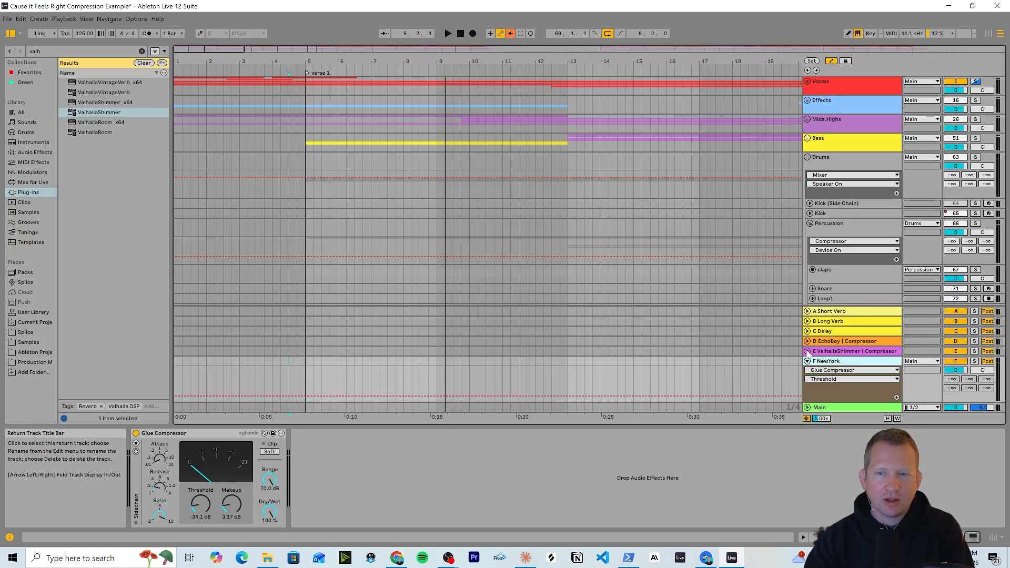
left_click(889, 227)
left_click(247, 434)
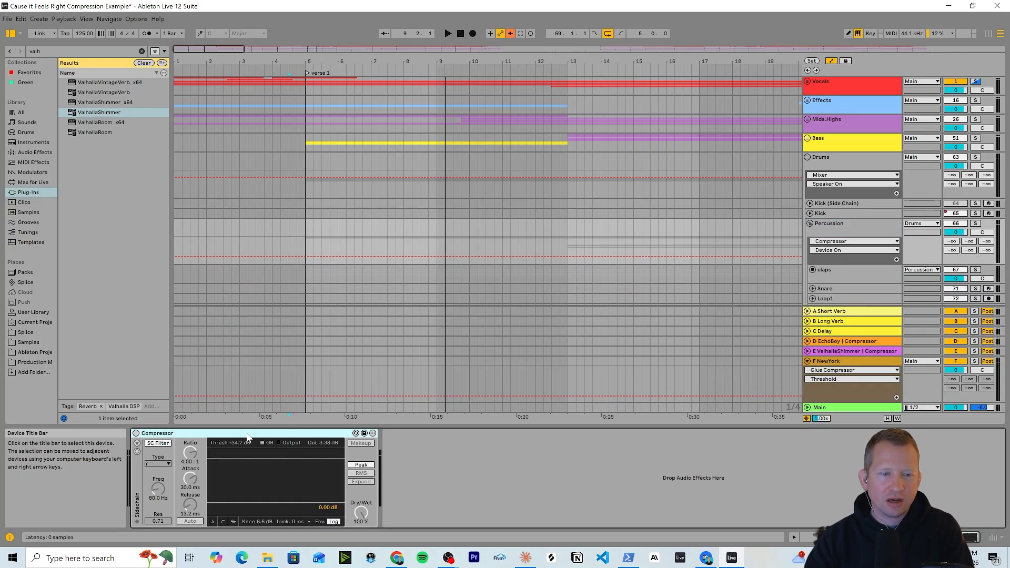
left_click(846, 227)
left_click(975, 223)
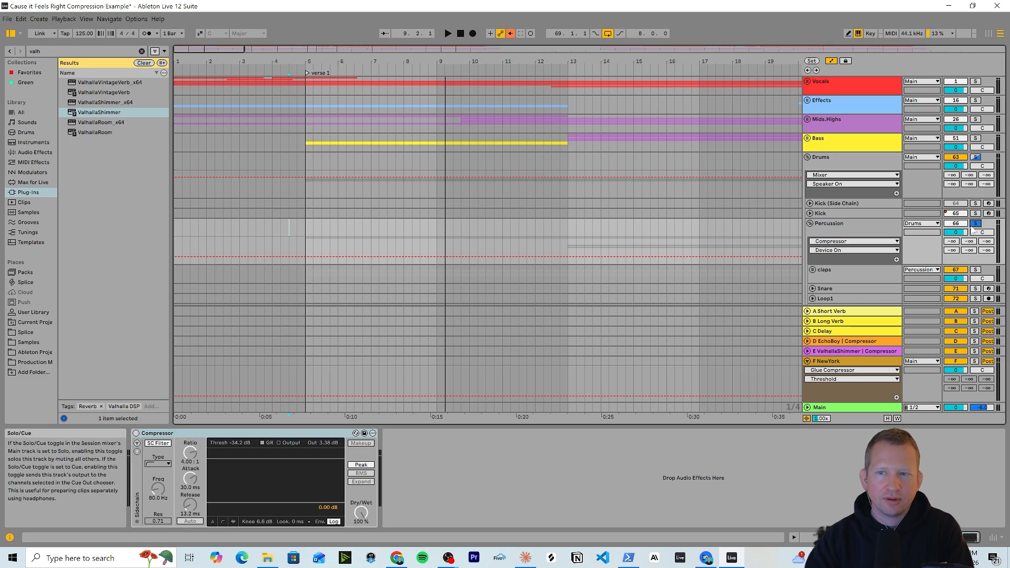
Step: Play the soloed percussion from the transition at bar 37
key("space")
scroll(447, 247, "down", 3)
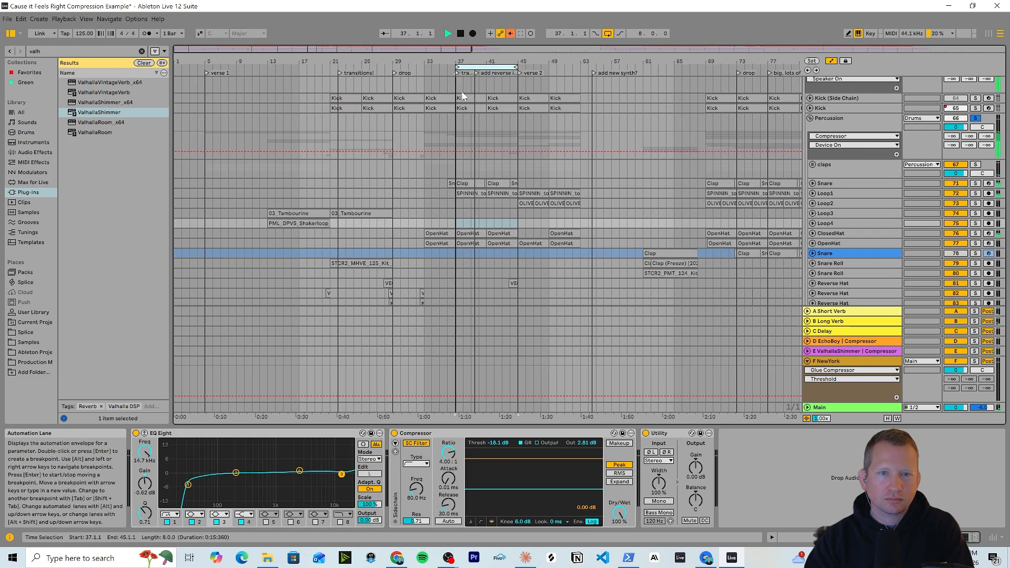
left_click_drag(456, 49, 377, 79)
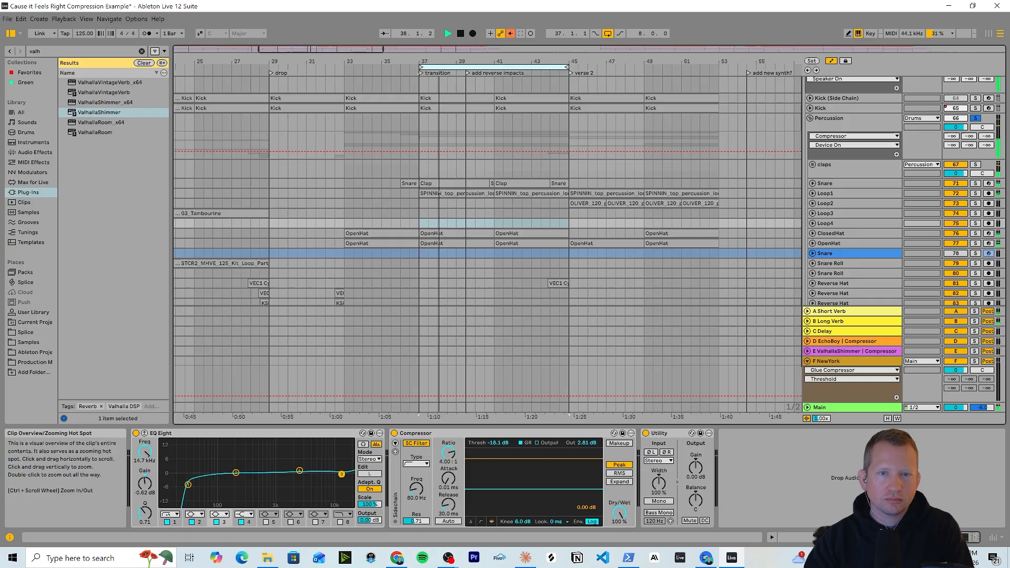
key("space")
Step: Raise the Percussion group's F-NewYork send to 0 dB during playback and set the Glue Compressor threshold to -34.3 dB
left_click(837, 127)
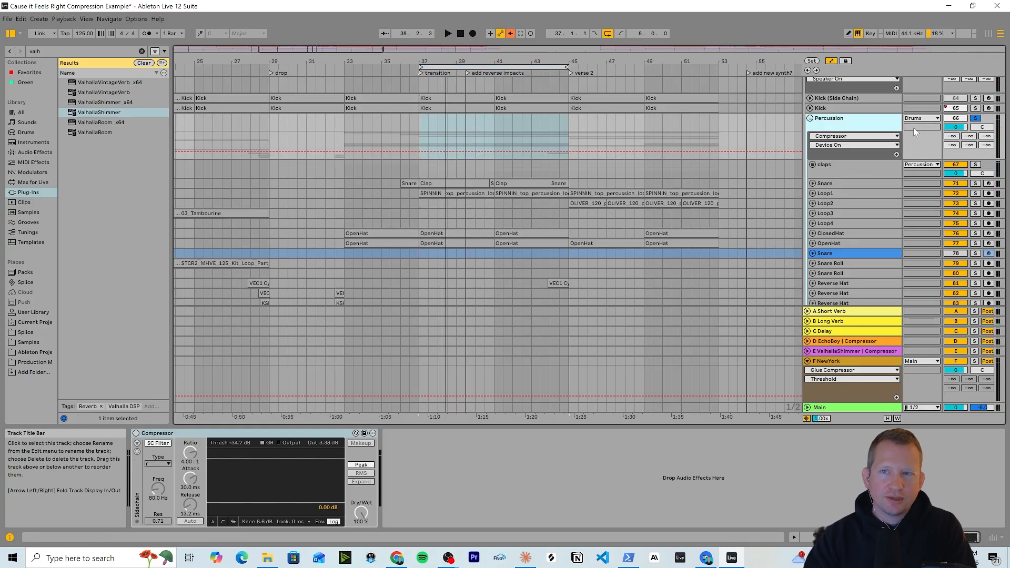
left_click(836, 368)
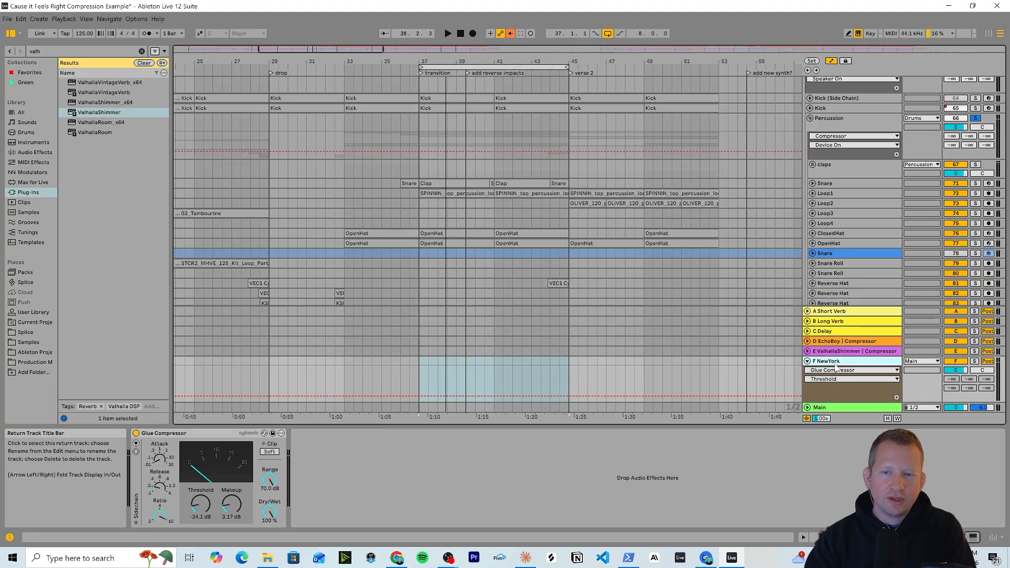
left_click(986, 145)
key("space")
left_click_drag(986, 146, 987, 115)
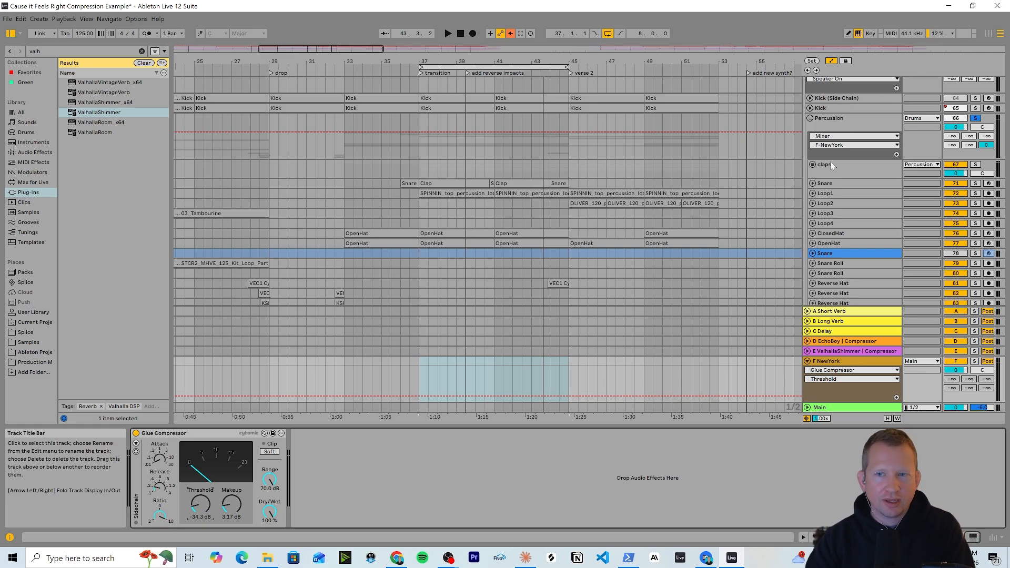
Step: Unfold the Kick track, place the playback start at bar 37 on it, and briefly play from there
scroll(826, 152, "up", 2)
left_click(809, 139)
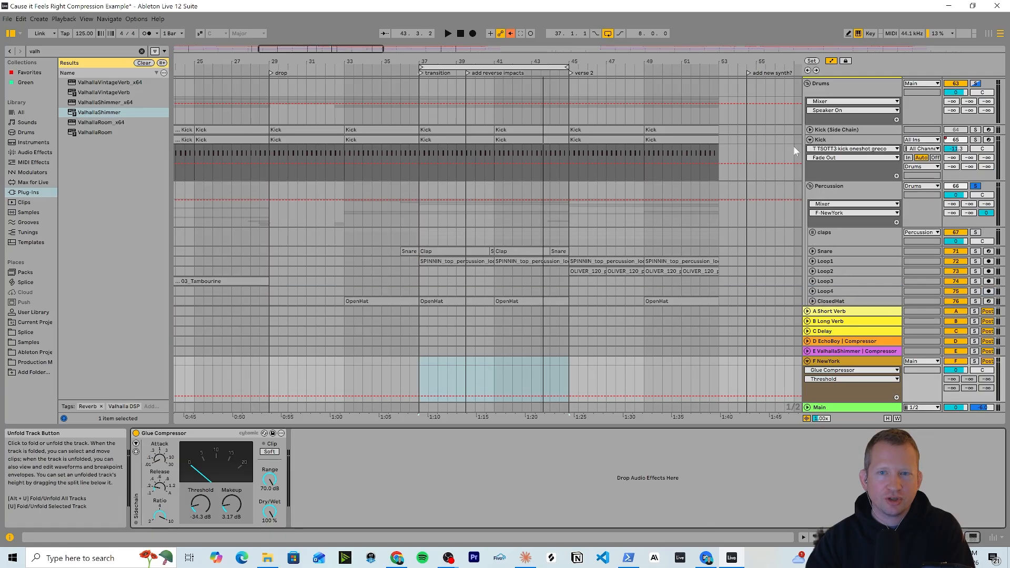
left_click(432, 156)
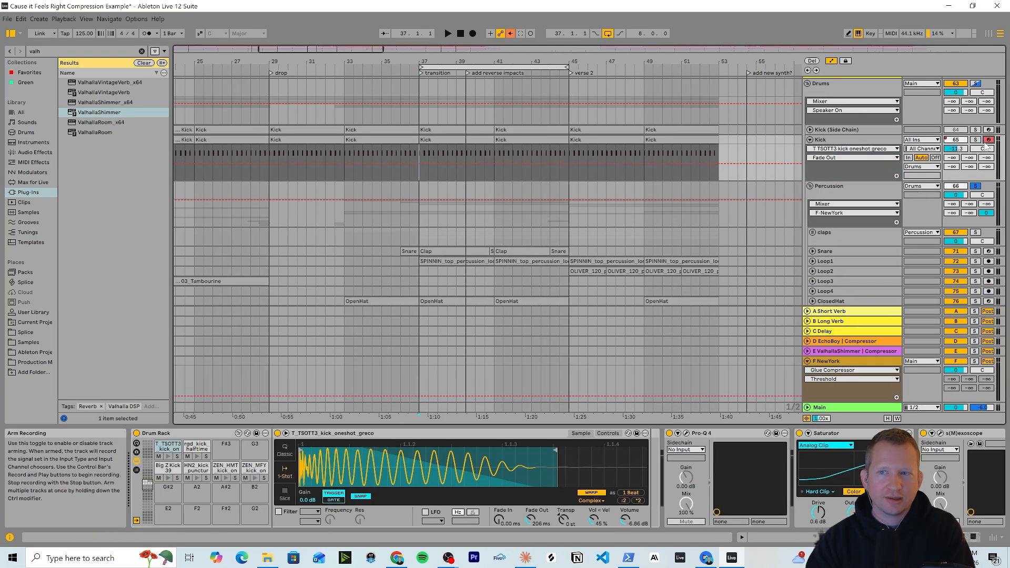
key("space")
key("space")
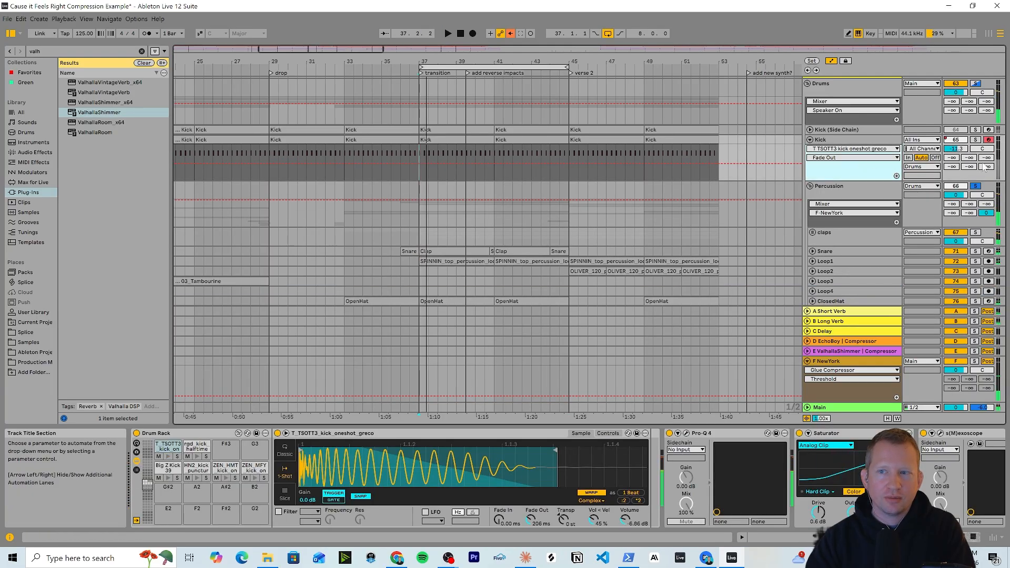
Step: Solo the Kick track and raise its F-NewYork send to -0.6 dB during playback
left_click(975, 139)
key("space")
key("space")
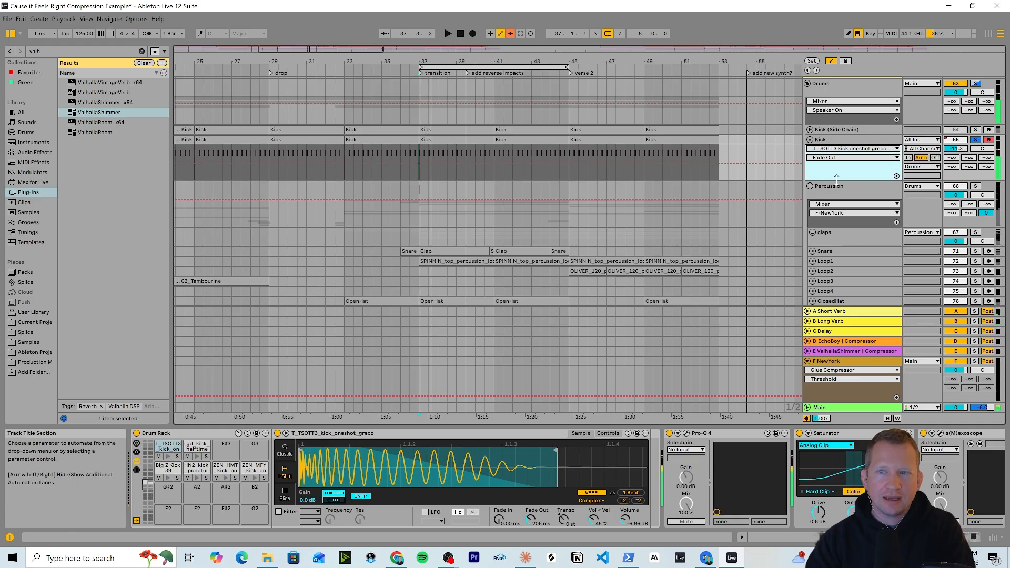
left_click(986, 167)
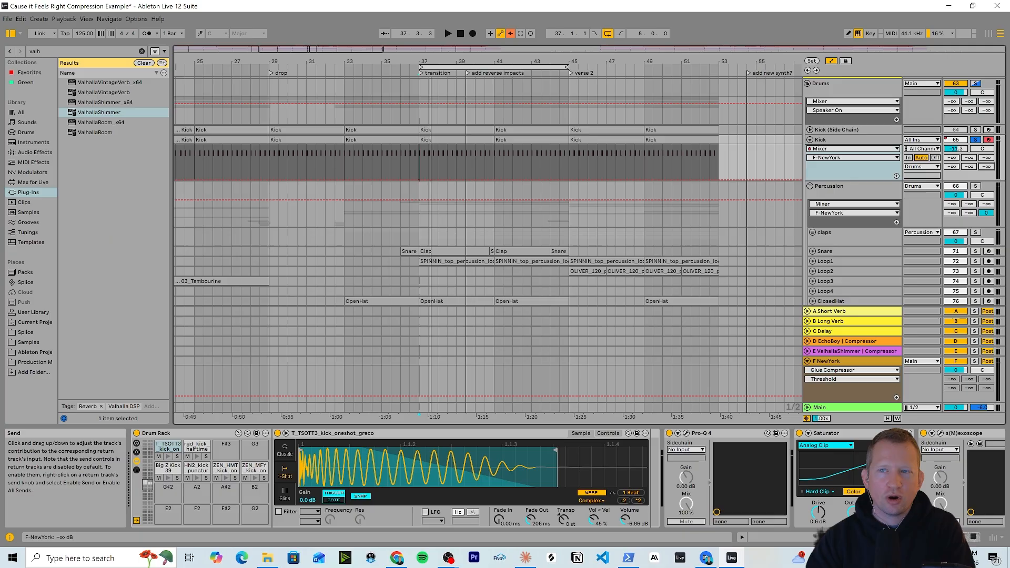
key("space")
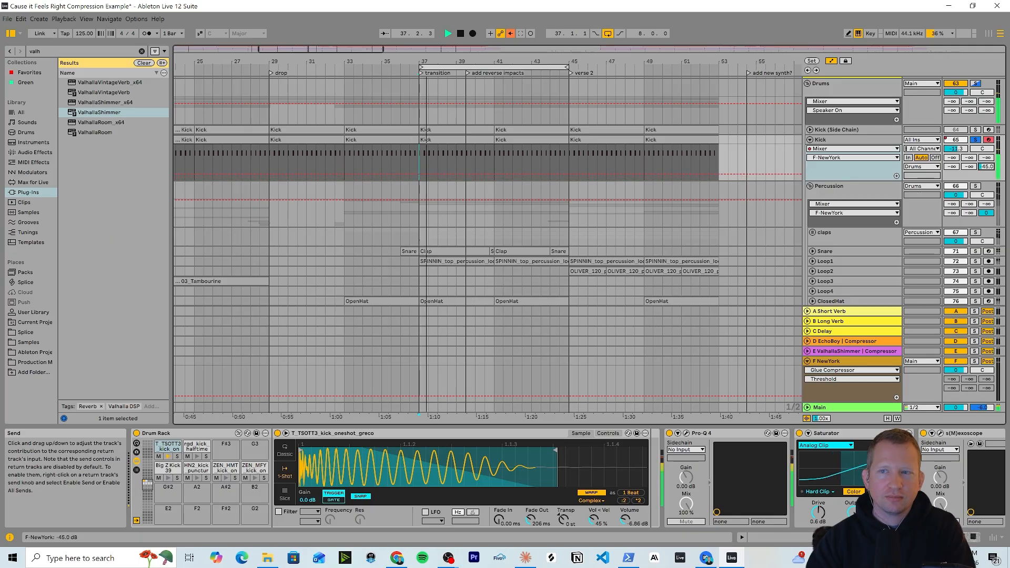
left_click_drag(986, 167, 986, 129)
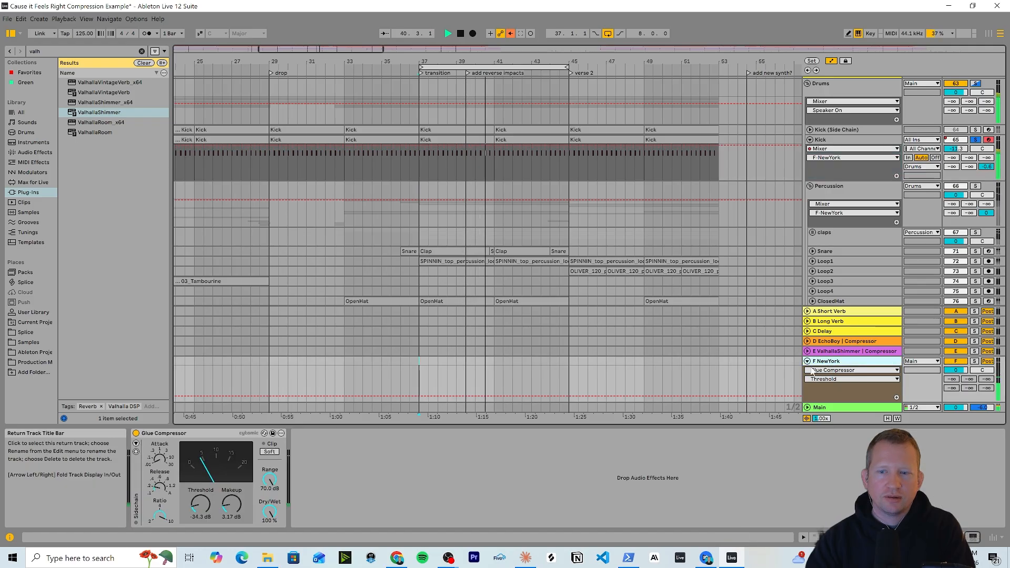
Step: Audition the F NewYork return soloed to hear only the parallel-compressed drums, and end with its solo off
left_click(837, 360)
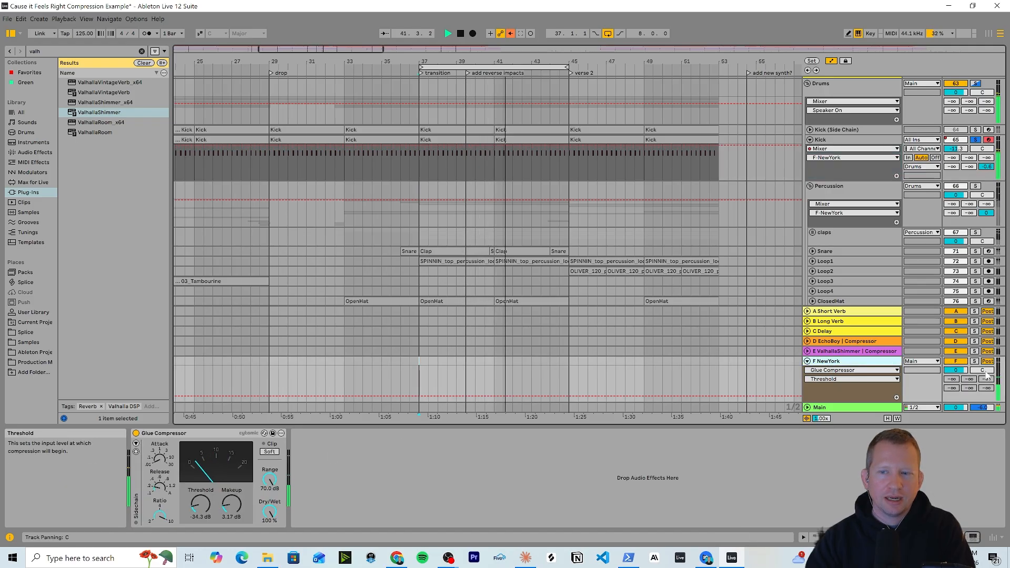
left_click(973, 361)
key("space")
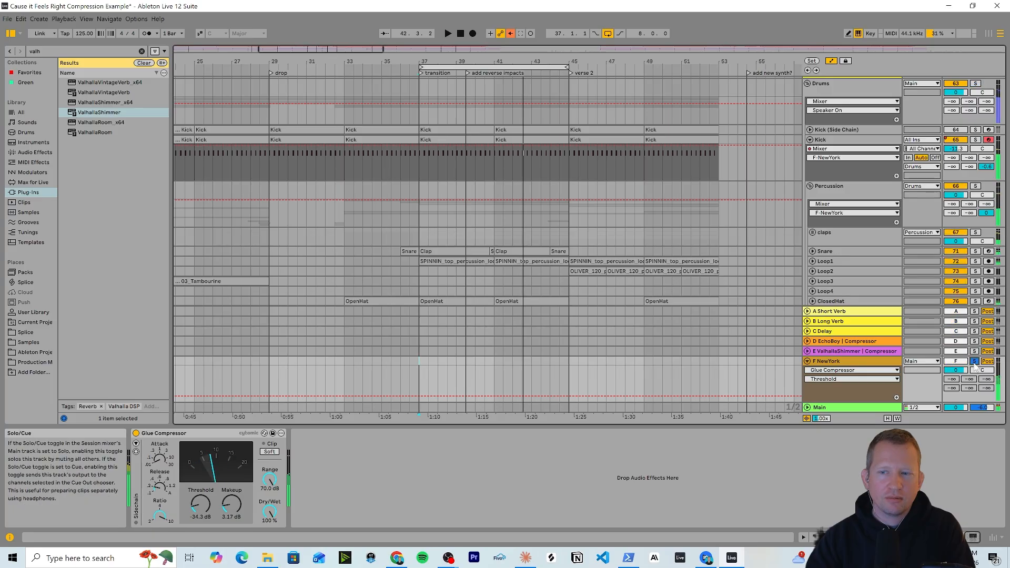
left_click(974, 362)
left_click(974, 361)
key("space")
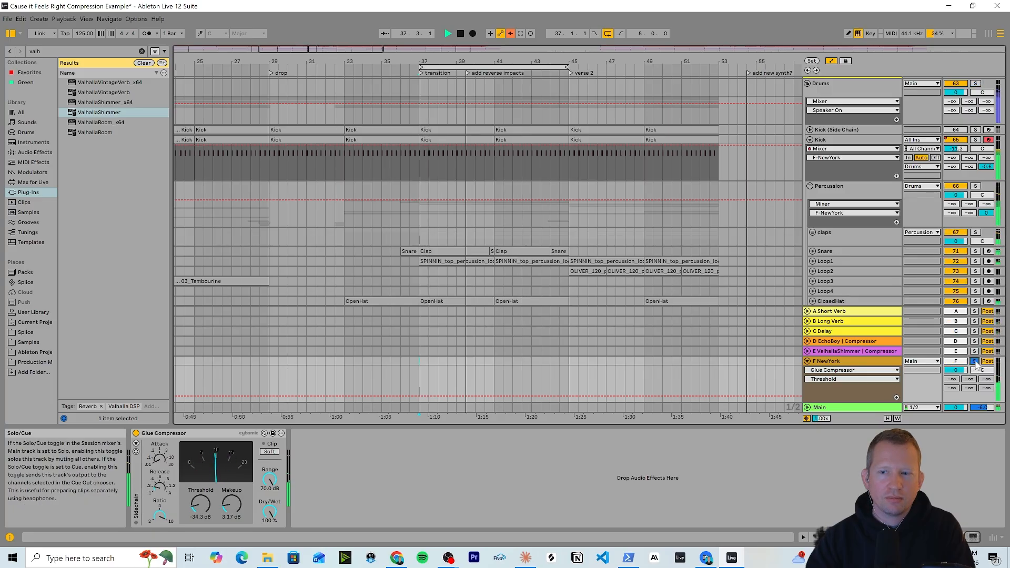
left_click(974, 361)
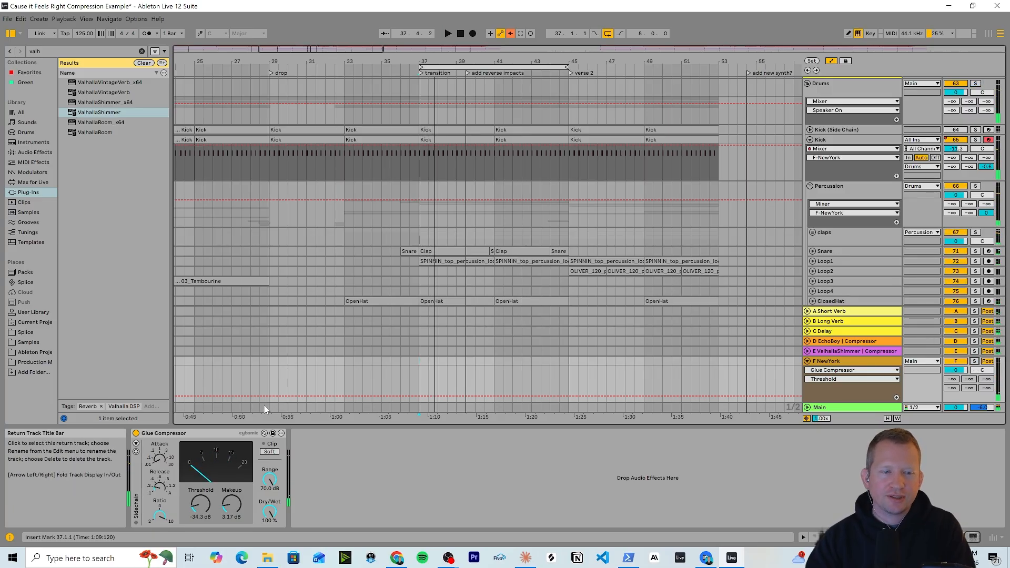
Step: Fold the F NewYork return, the Percussion group, the Kick track and the Drums group
left_click(190, 442)
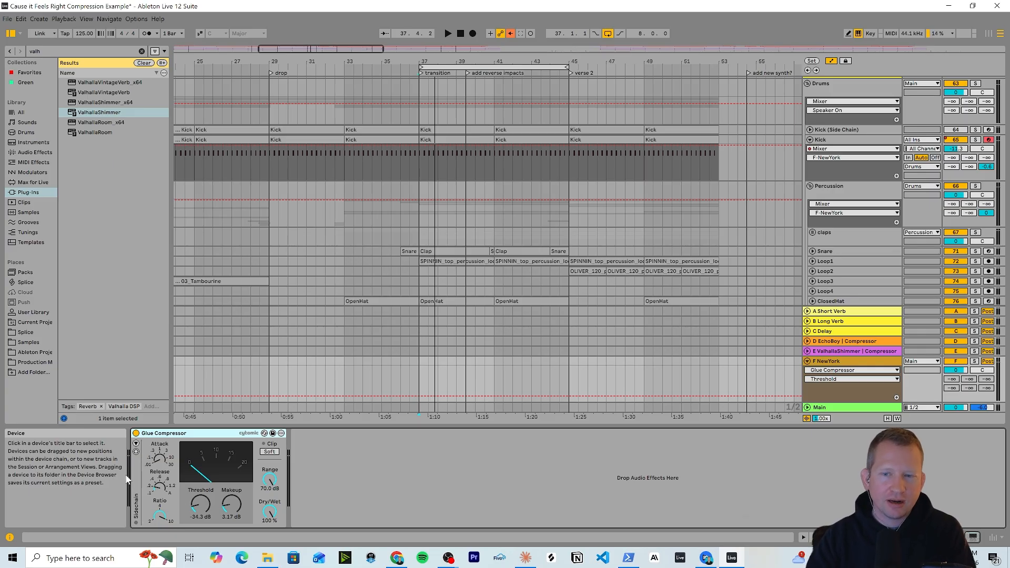
left_click(834, 363)
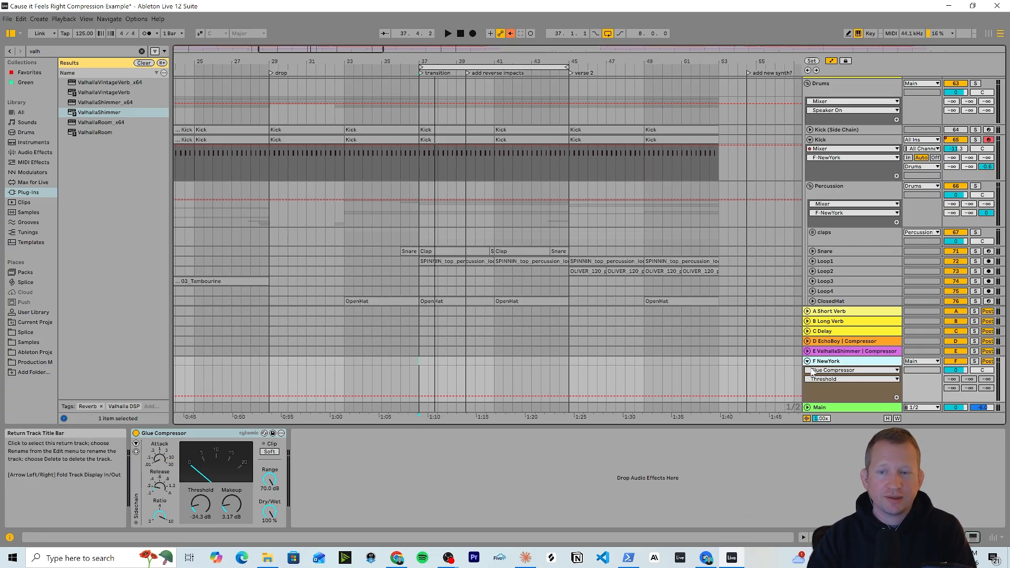
left_click(808, 362)
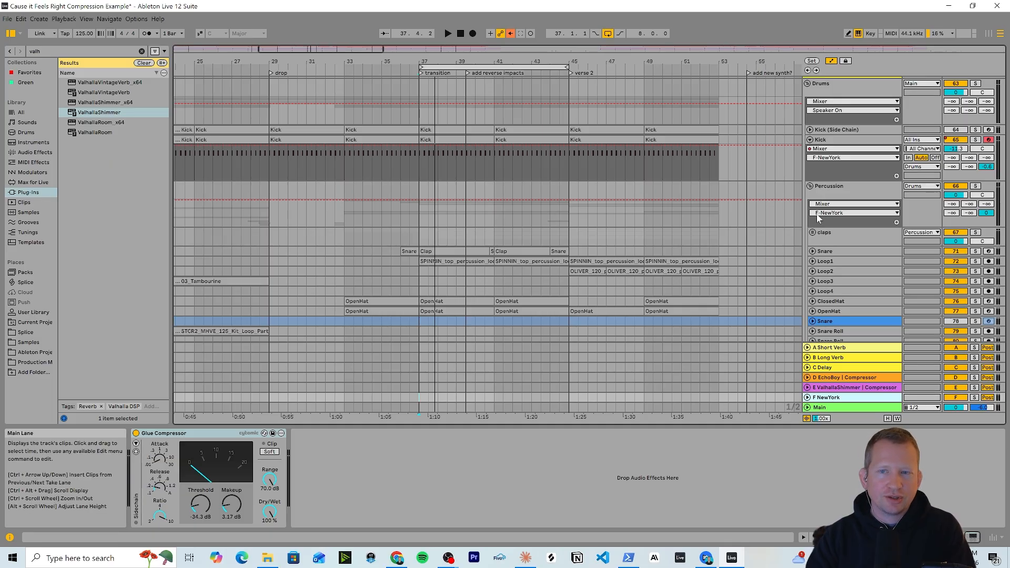
left_click(833, 197)
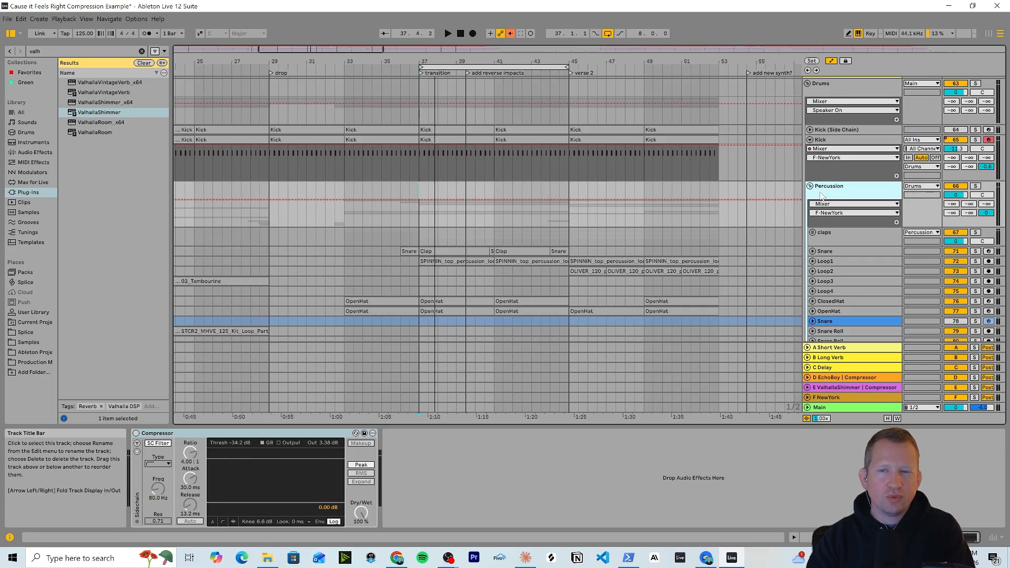
left_click(811, 187)
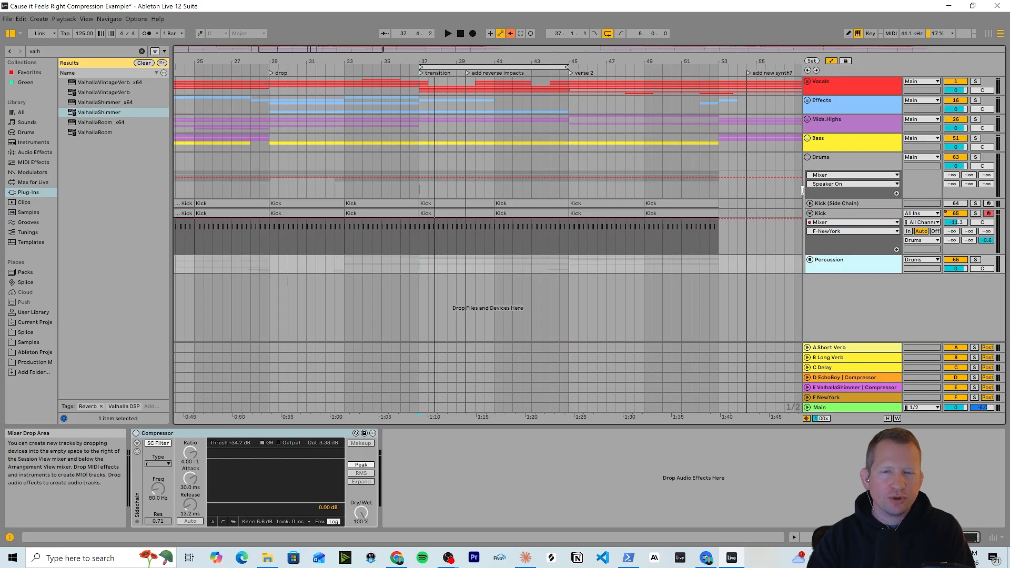
left_click(812, 216)
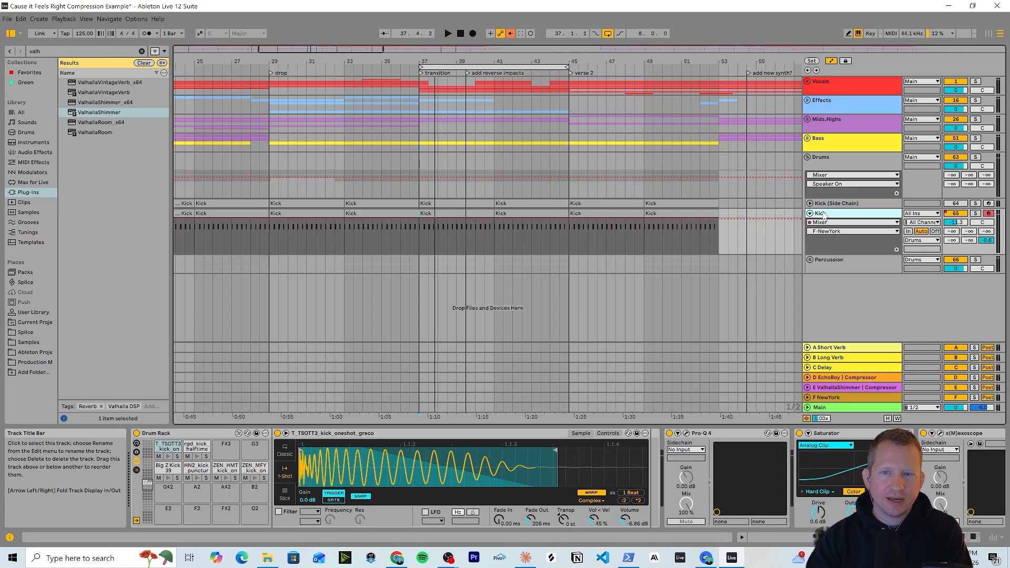
left_click(810, 214)
left_click(809, 162)
left_click(807, 158)
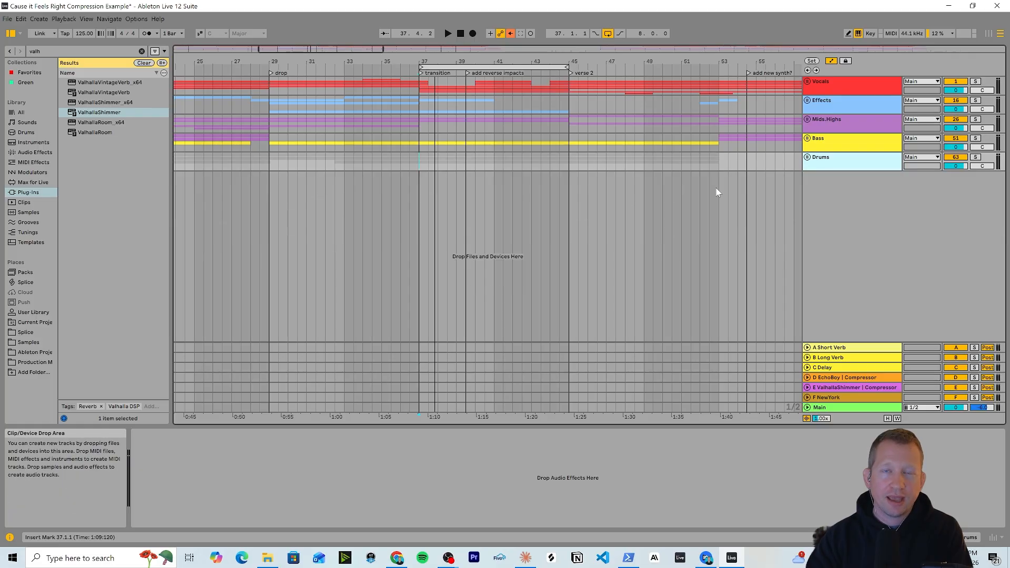